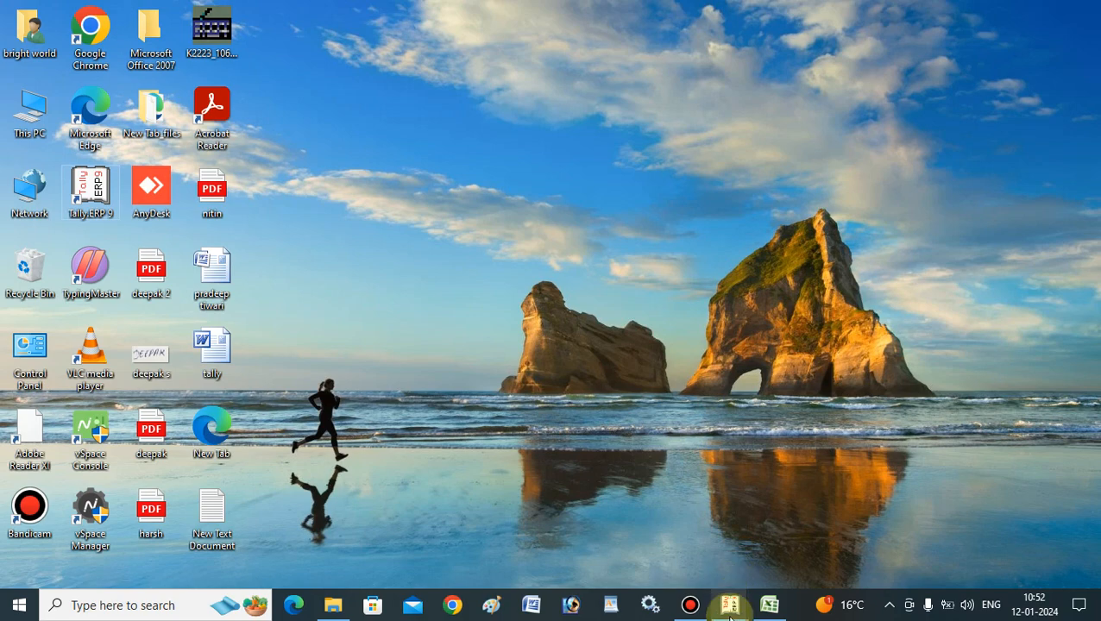
View the Sugar stock item's monthly summary in Tally.ERP 9, and return to the Book1 workbook in Excel.
{"action": "mouse_move", "coordinate": [730, 604]}
{"action": "left_click", "coordinate": [786, 563]}
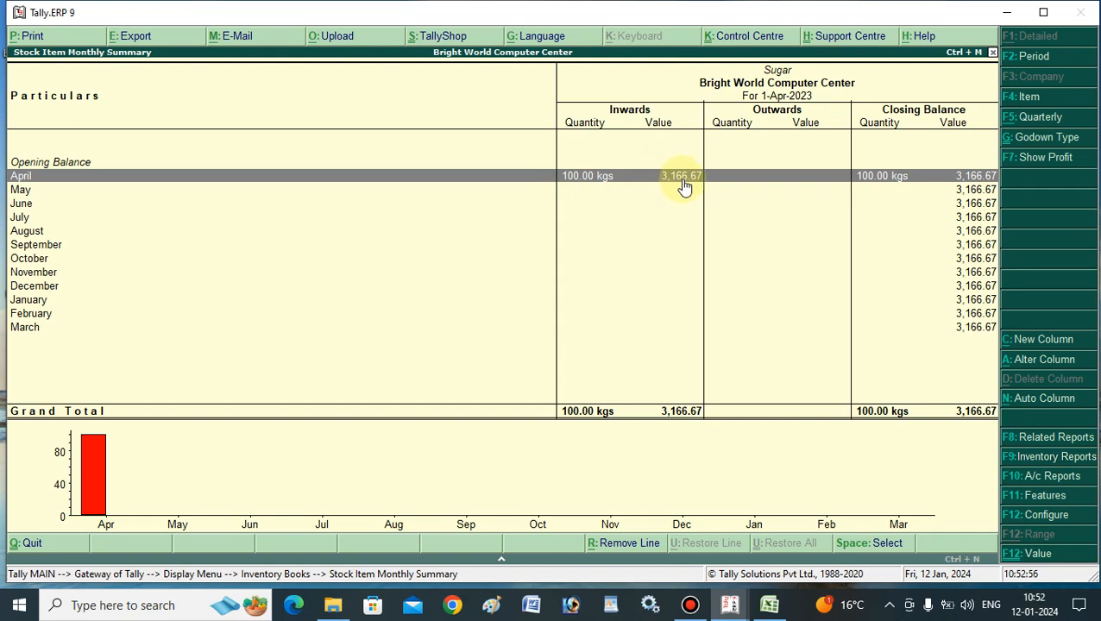
{"action": "left_click", "coordinate": [768, 605]}
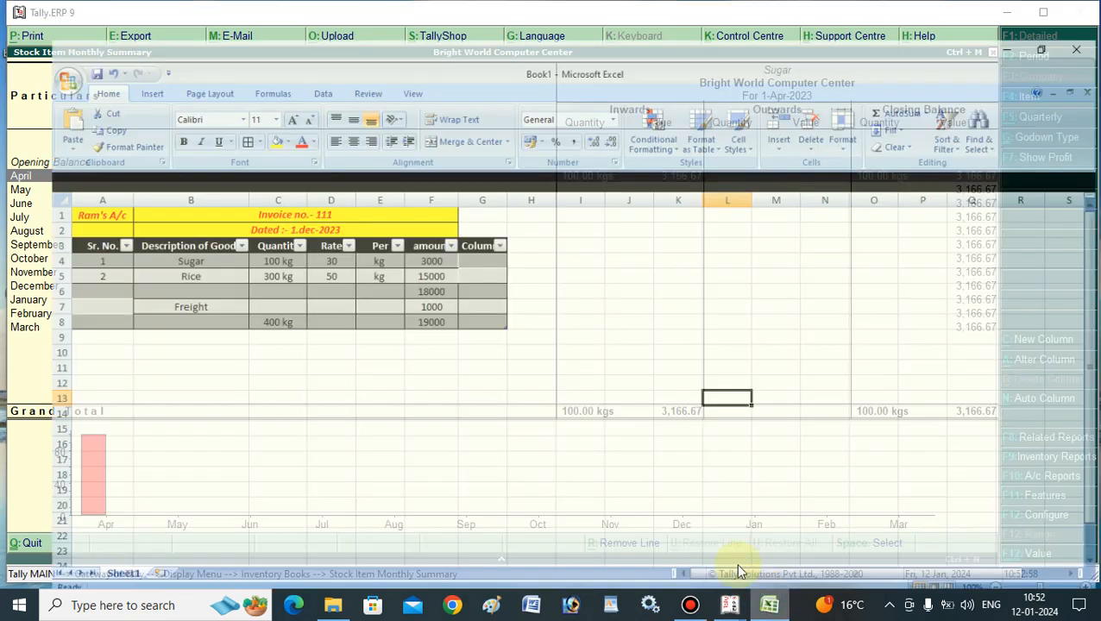
In the Sugar row, enter 3250 in cell G4 and 3166.67 in cell H4.
{"action": "left_click", "coordinate": [449, 225]}
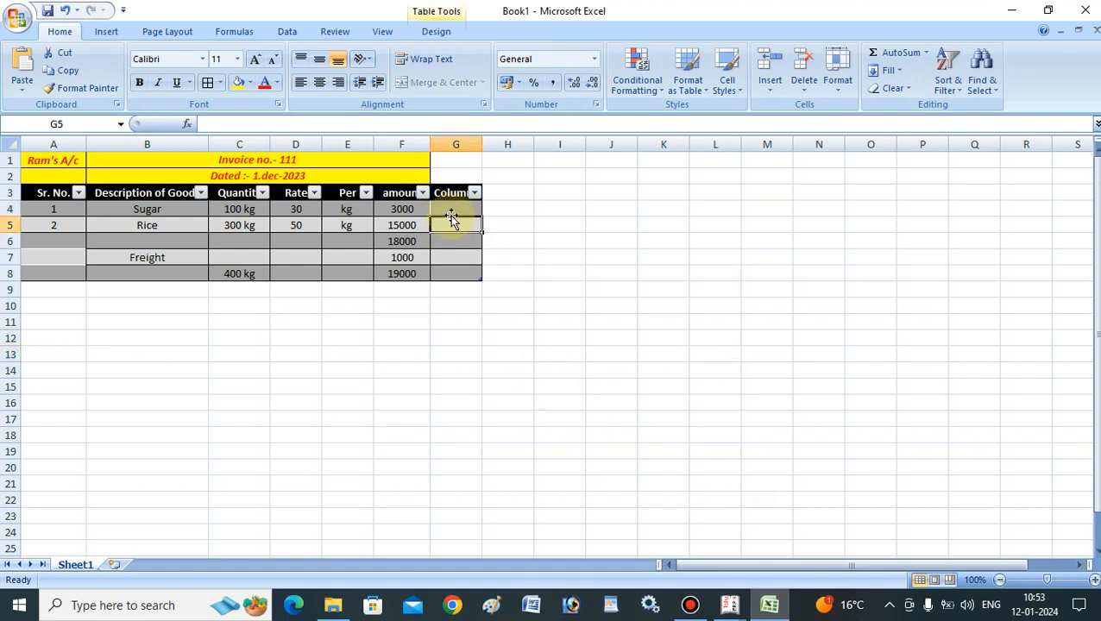
{"action": "left_click", "coordinate": [451, 210]}
{"action": "type", "text": "3250"}
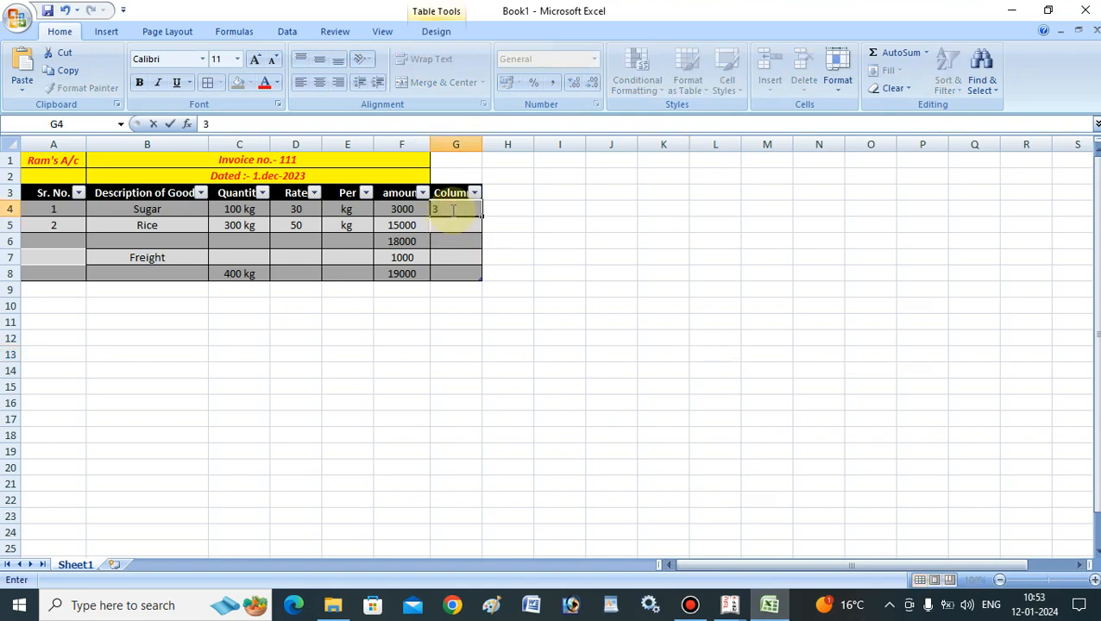
{"action": "left_click", "coordinate": [500, 210]}
{"action": "type", "text": "31"}
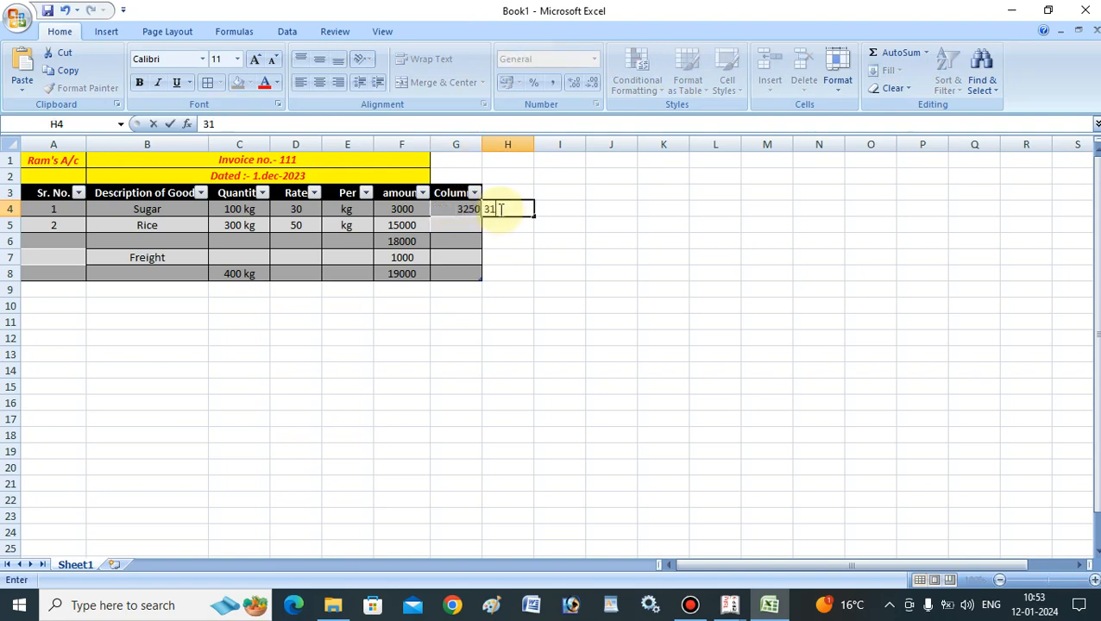
{"action": "type", "text": "66.67"}
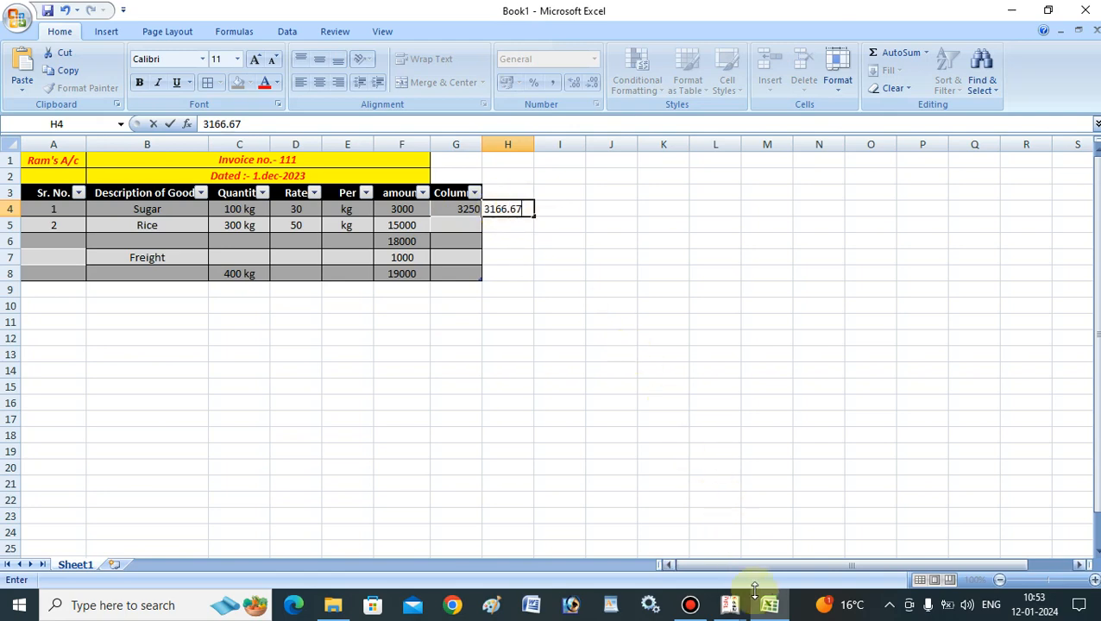
Switch to Tally.ERP 9 and open the stock item monthly summary for Rice.
{"action": "mouse_move", "coordinate": [730, 604]}
{"action": "left_click", "coordinate": [798, 489]}
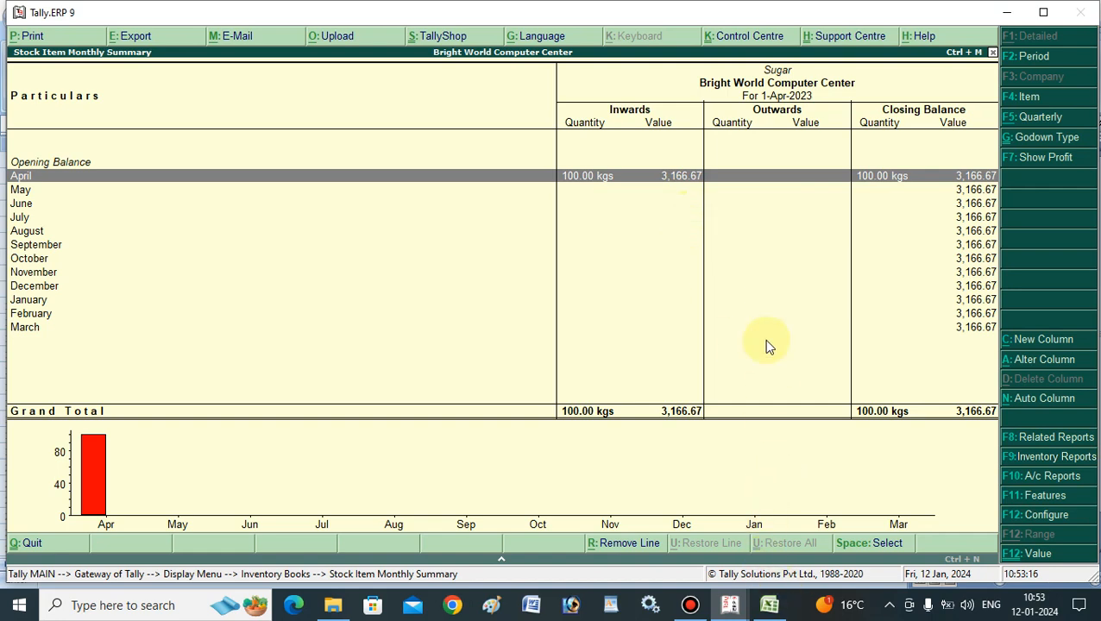
{"action": "key", "text": "Escape"}
{"action": "key", "text": "Up"}
{"action": "key", "text": "Return"}
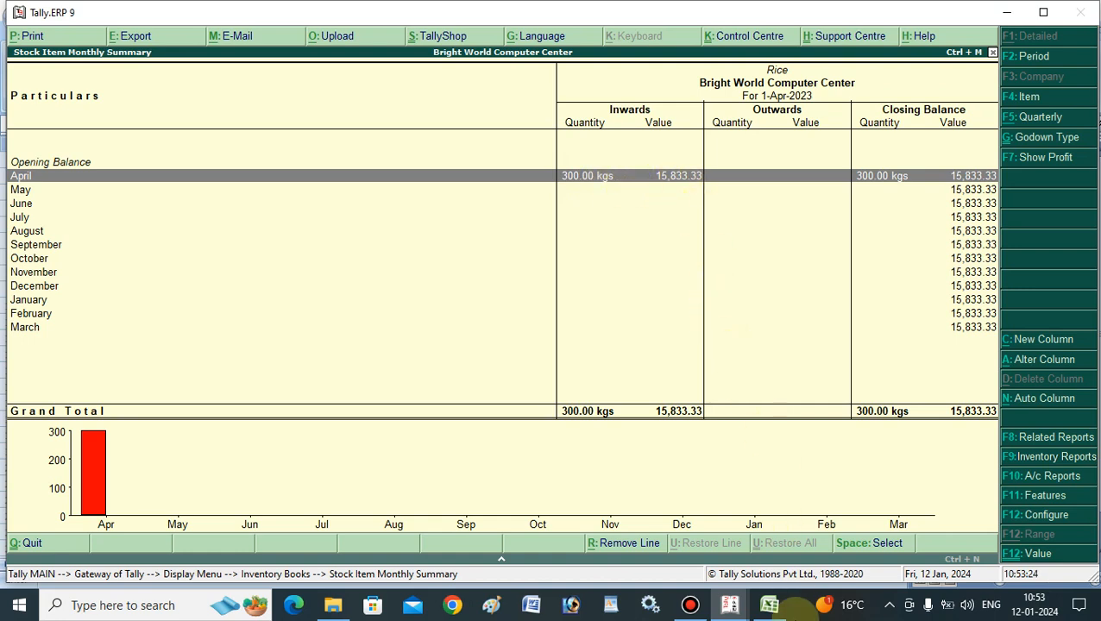
Switch to Excel and enter 15750 in G5 and 15833.33 in H5 of the Rice row, rechecking the value in Tally.
{"action": "left_click", "coordinate": [769, 605]}
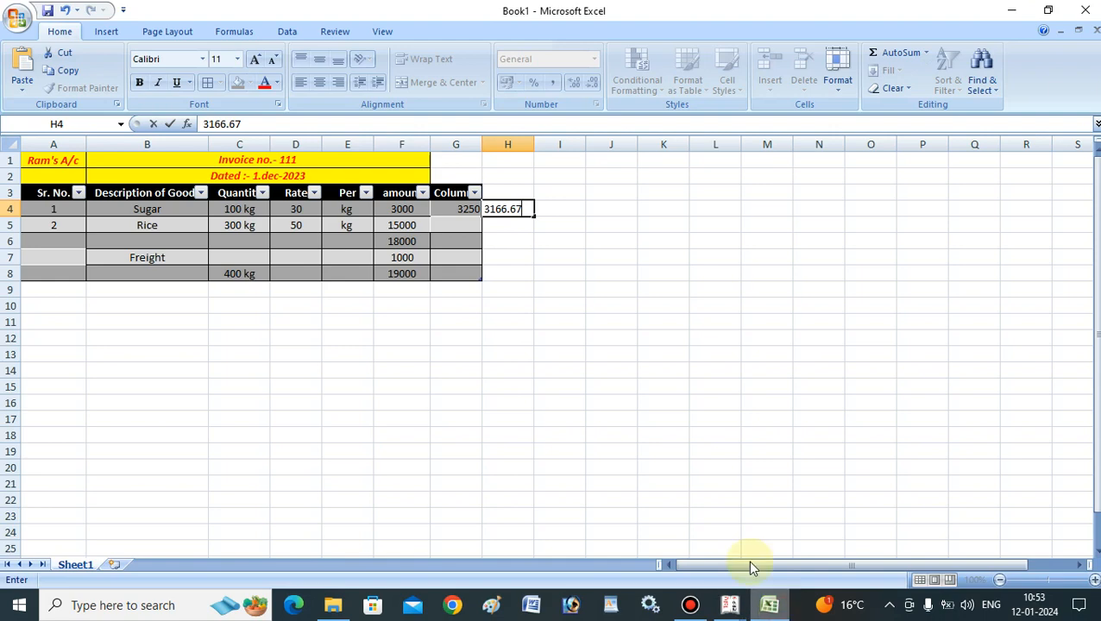
{"action": "left_click", "coordinate": [466, 225]}
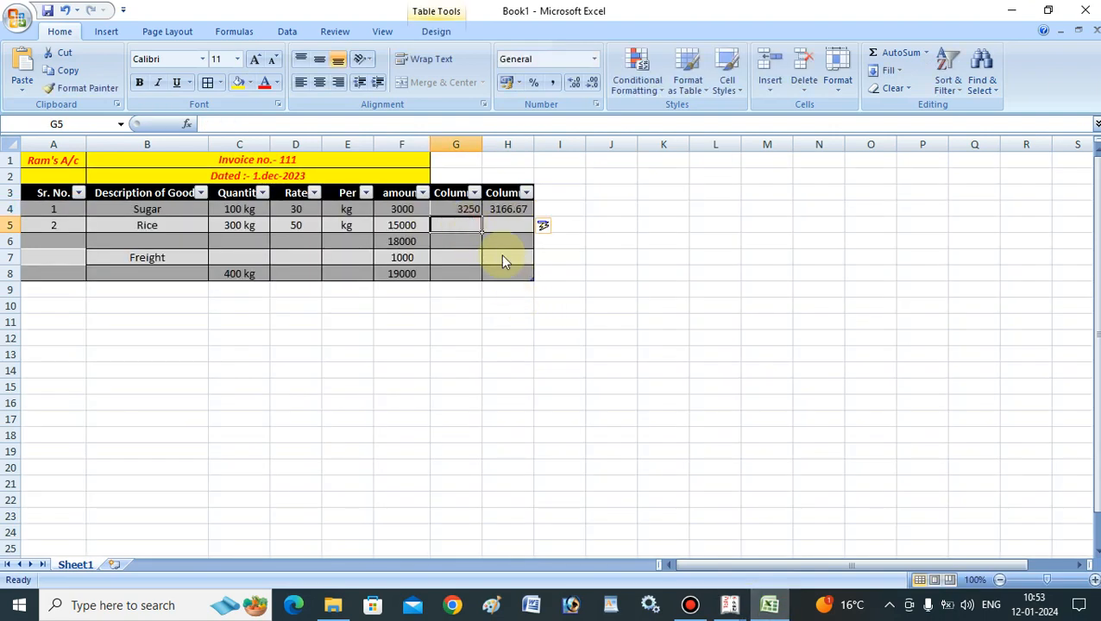
{"action": "type", "text": "15750"}
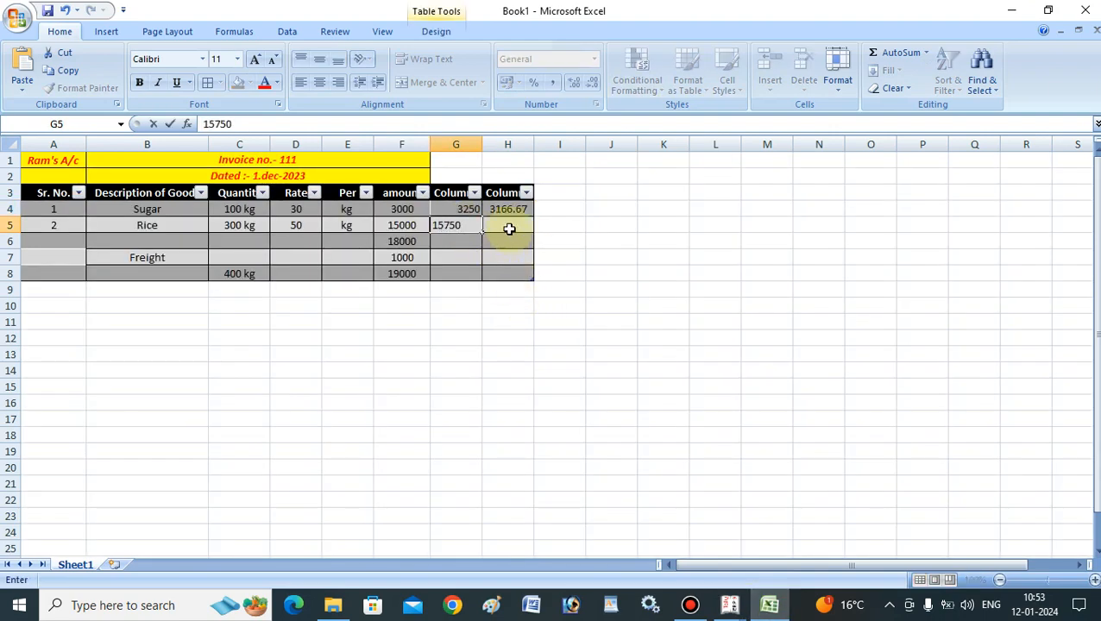
{"action": "left_click", "coordinate": [509, 228]}
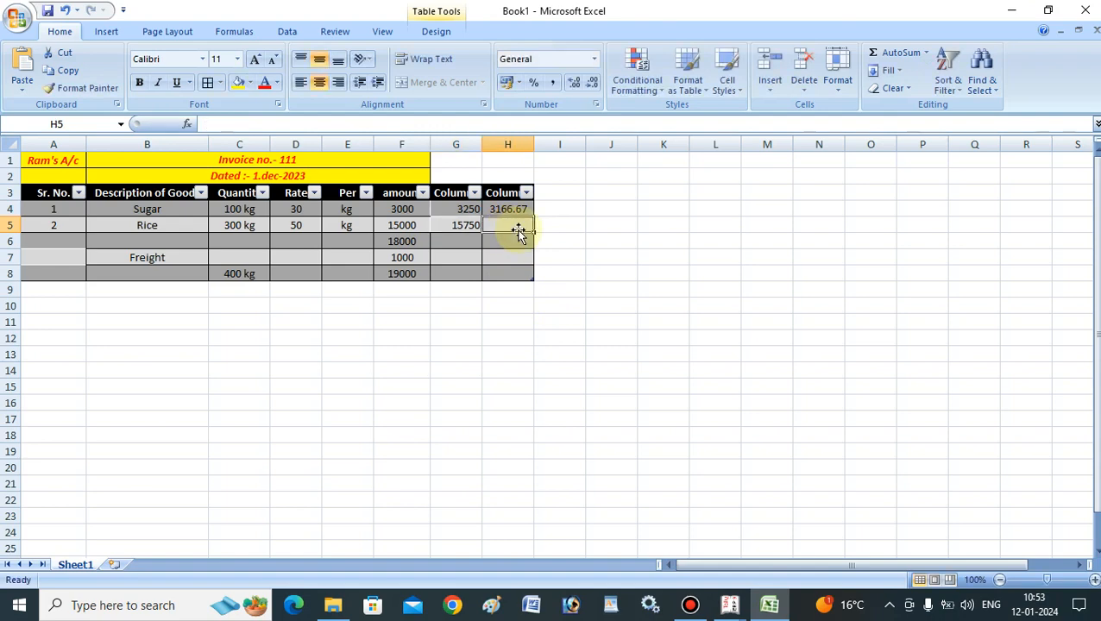
{"action": "type", "text": "15"}
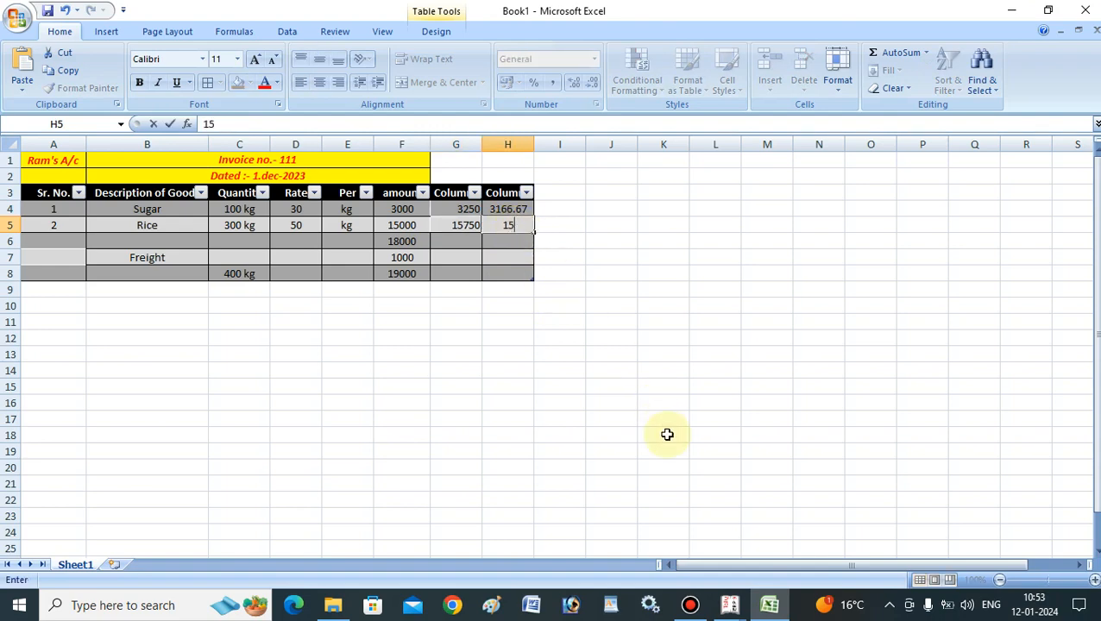
{"action": "left_click", "coordinate": [739, 607]}
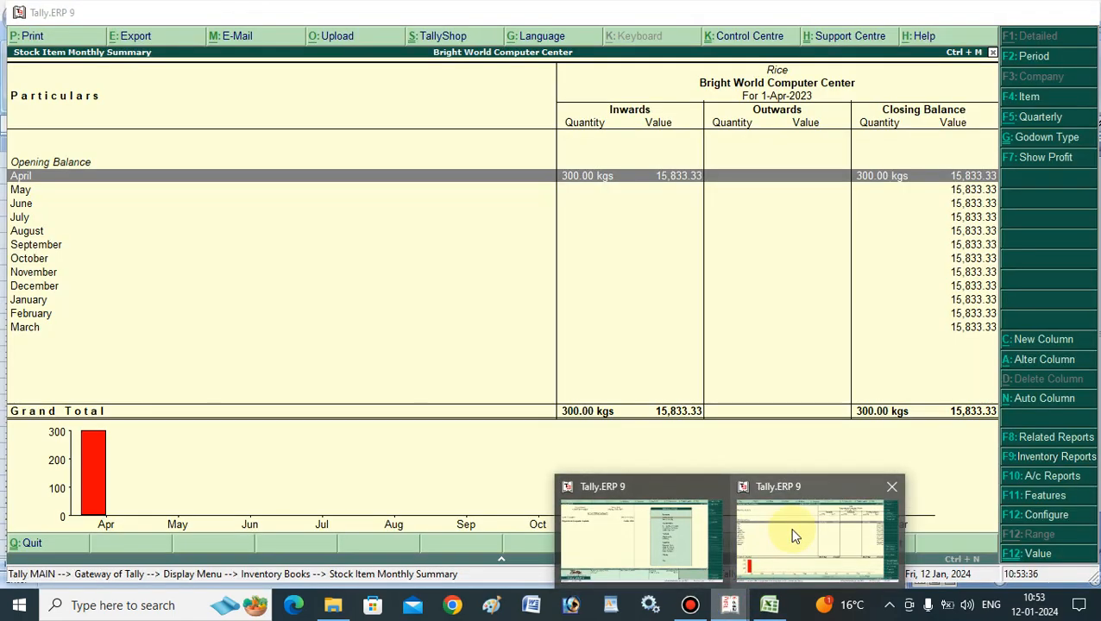
{"action": "left_click", "coordinate": [791, 529]}
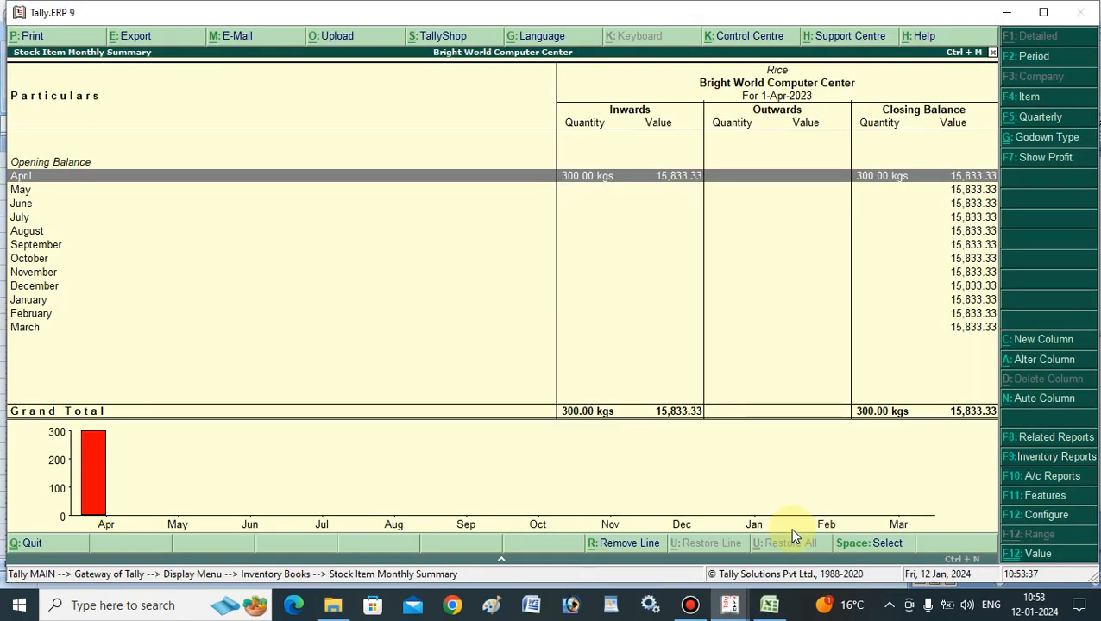
{"action": "left_click", "coordinate": [767, 609]}
{"action": "type", "text": "833.33"}
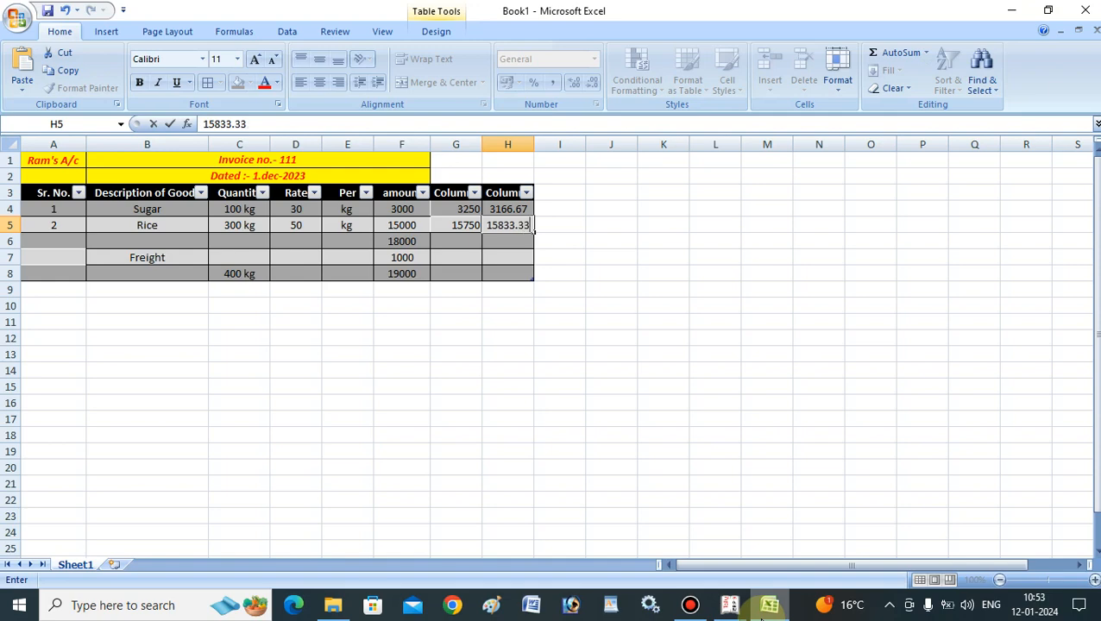
{"action": "key", "text": "Return"}
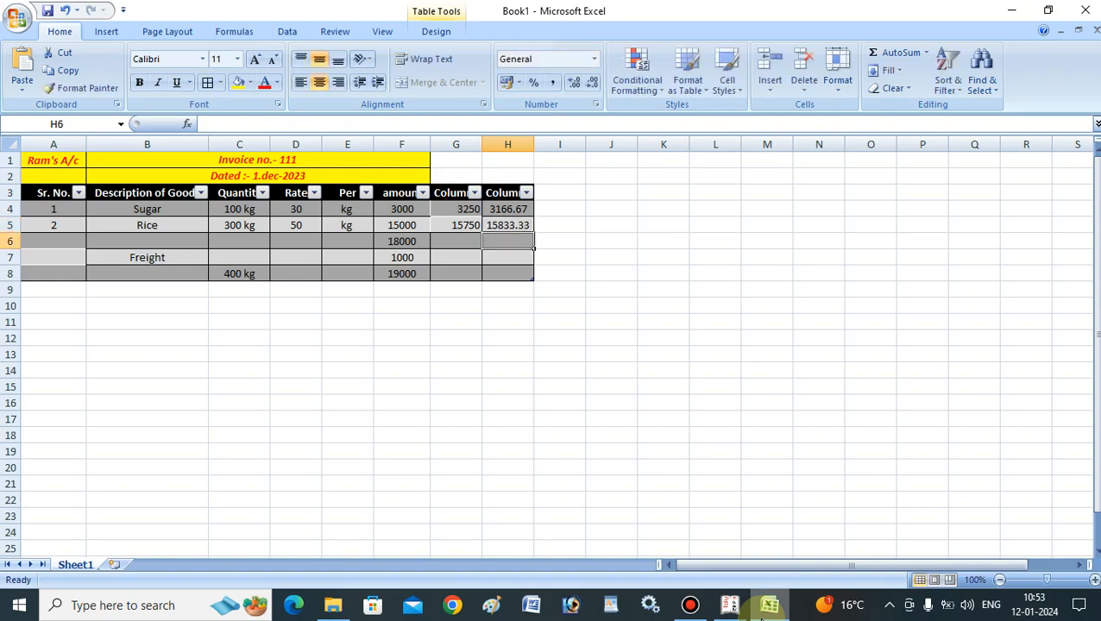
Widen columns G and H and replace the header in G3 with "Qauntity wise".
{"action": "left_click", "coordinate": [456, 175]}
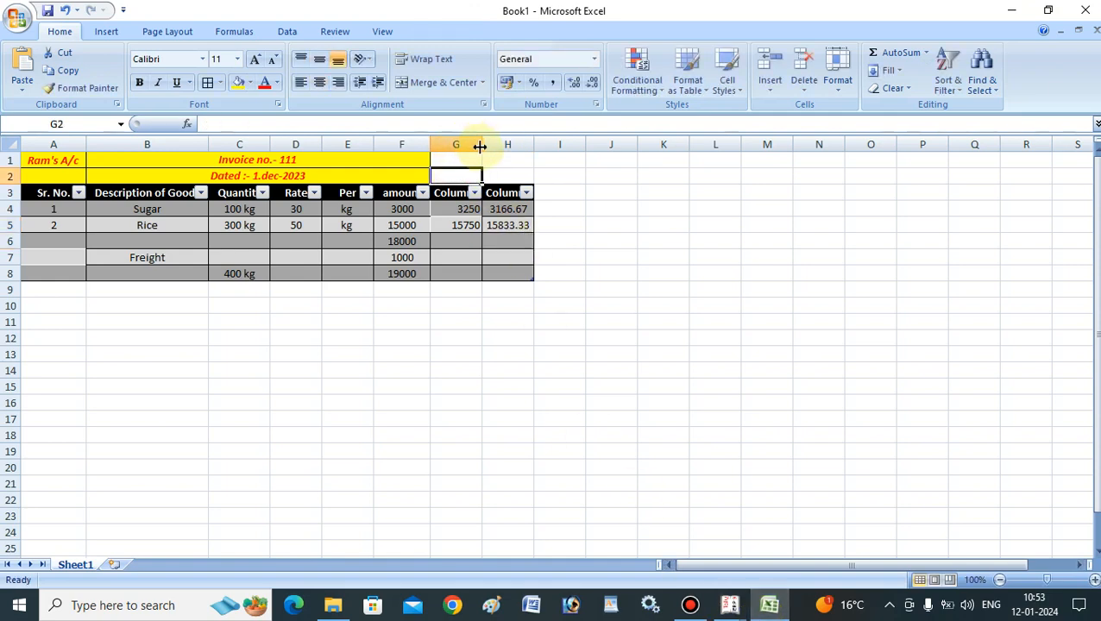
{"action": "left_click_drag", "start_coordinate": [481, 144], "coordinate": [615, 144]}
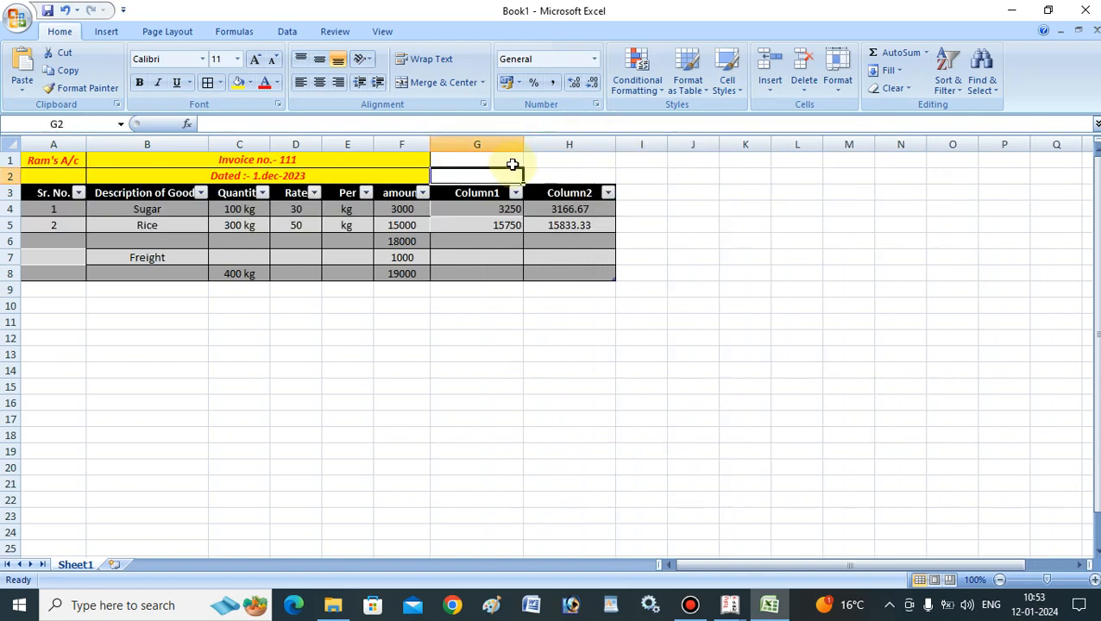
{"action": "left_click", "coordinate": [468, 193]}
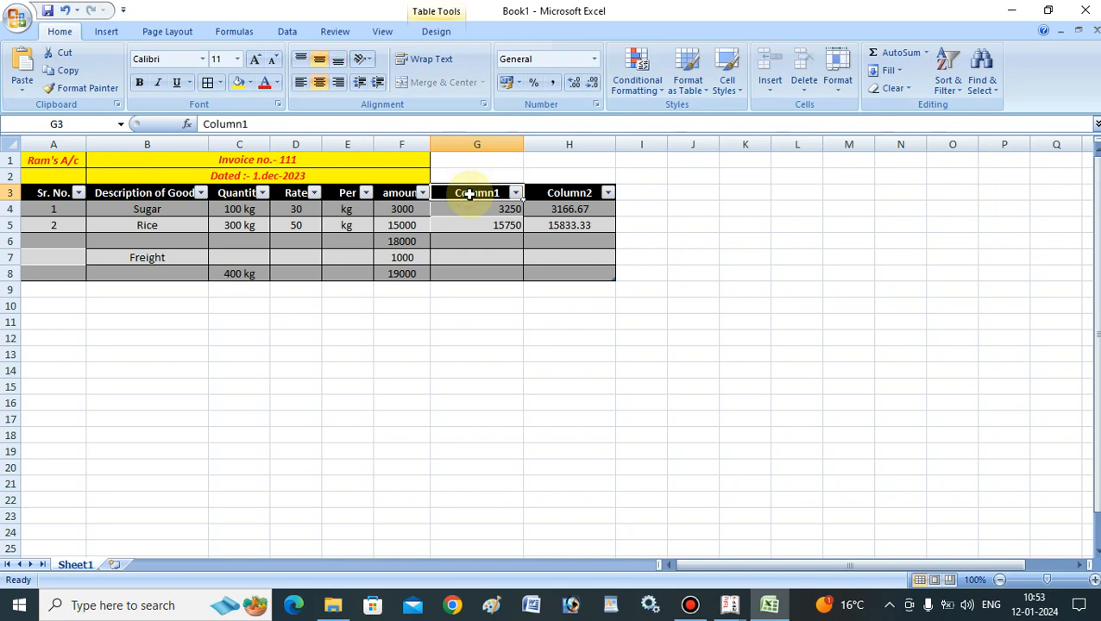
{"action": "type", "text": "Q"}
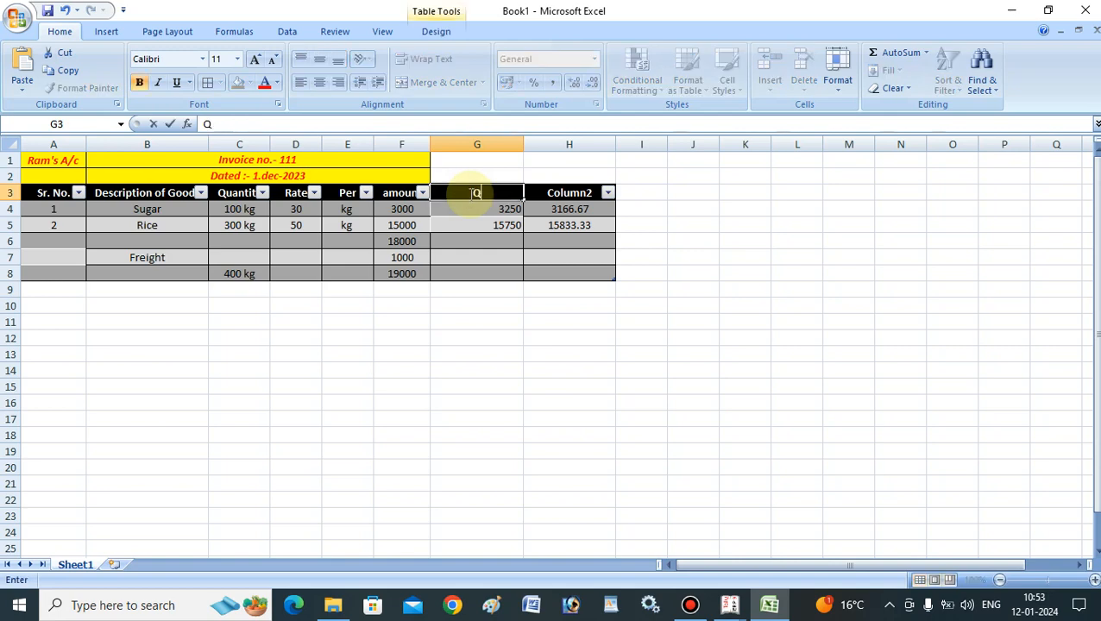
{"action": "type", "text": "auntity"}
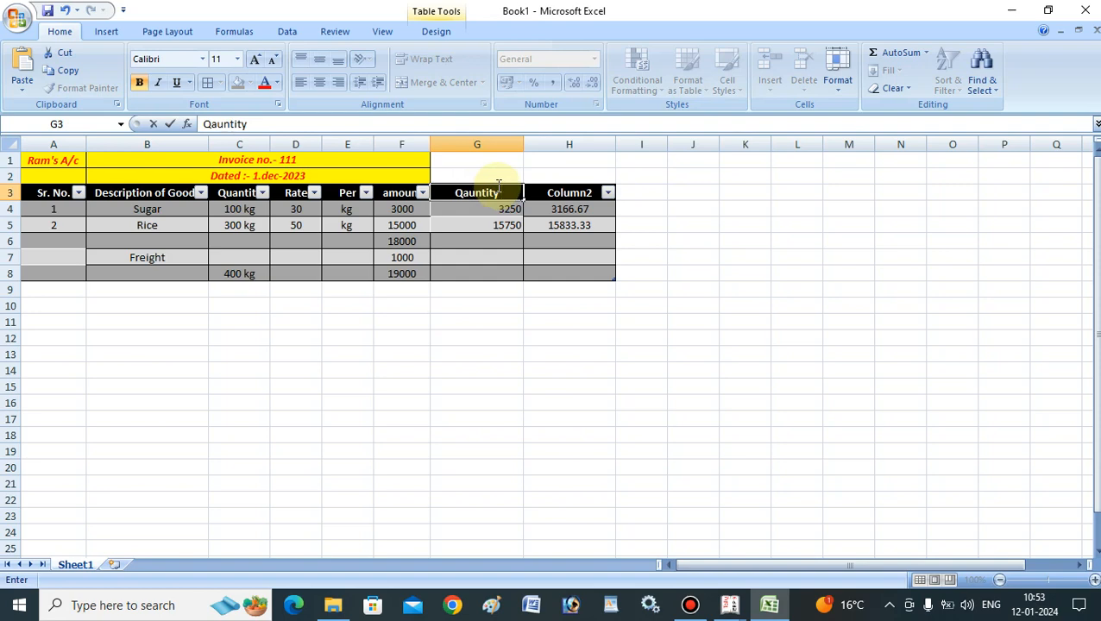
{"action": "type", "text": " wise"}
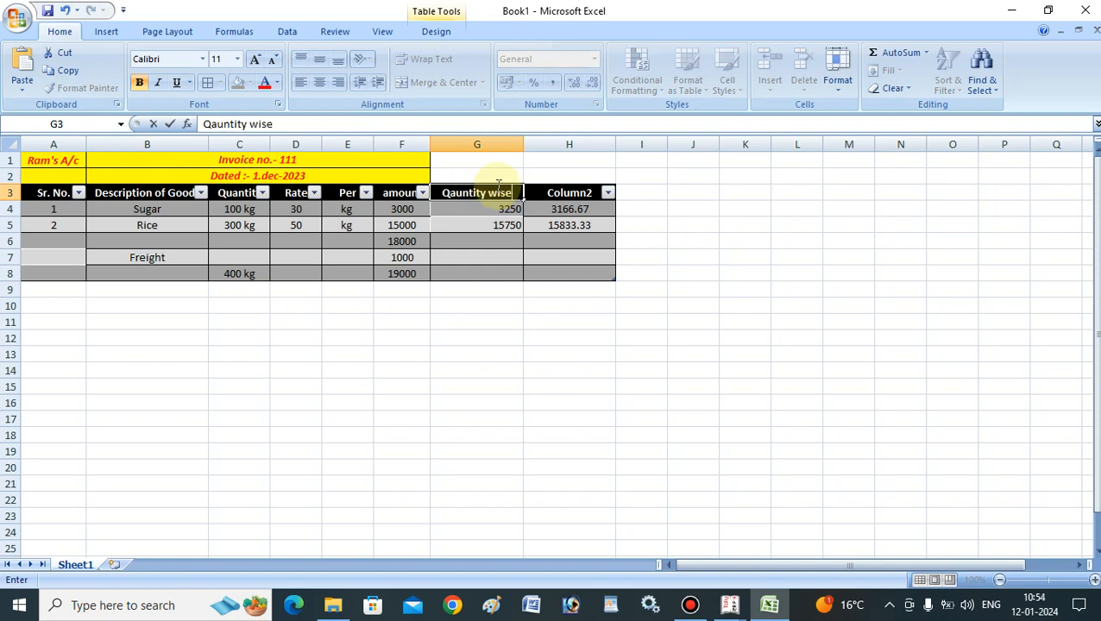
Replace the table header in H3 with "Amount Wise".
{"action": "left_click", "coordinate": [539, 192]}
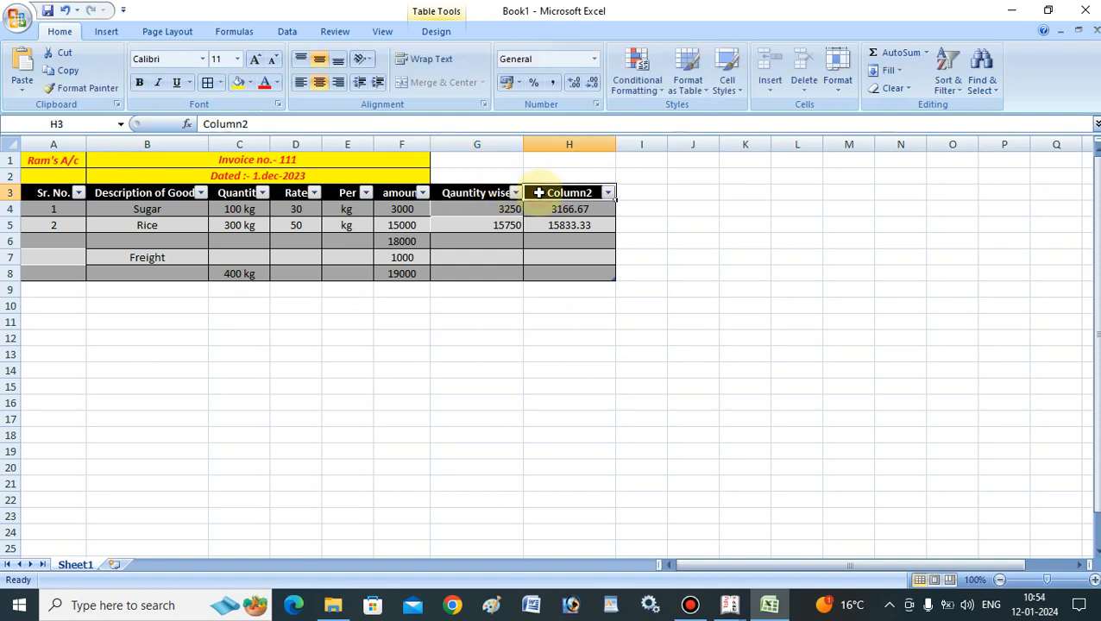
{"action": "type", "text": "A"}
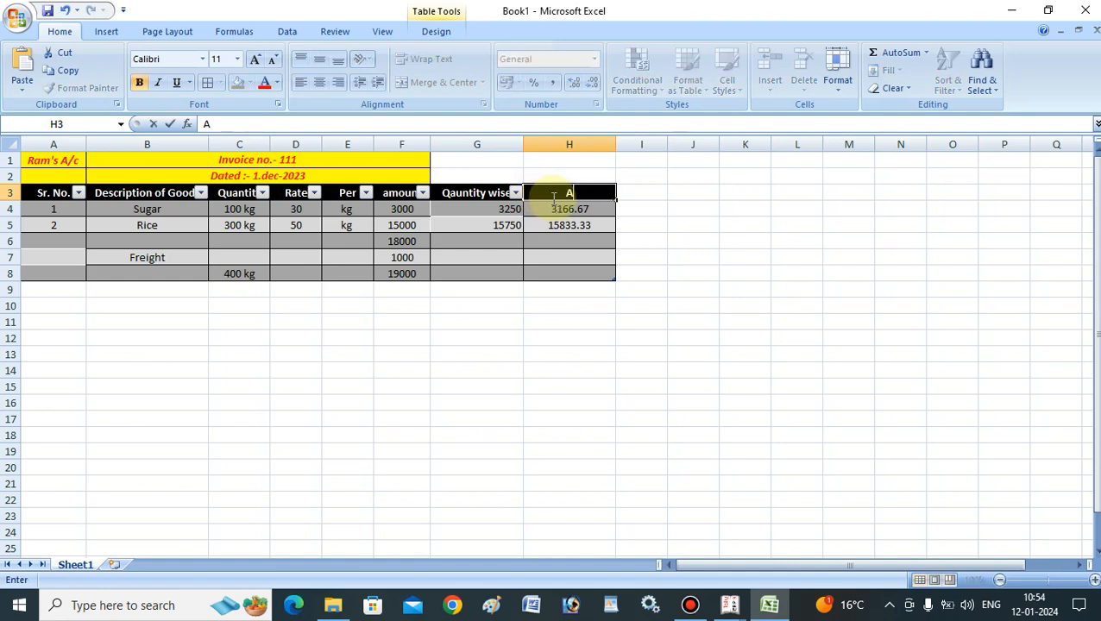
{"action": "type", "text": "mount Wise"}
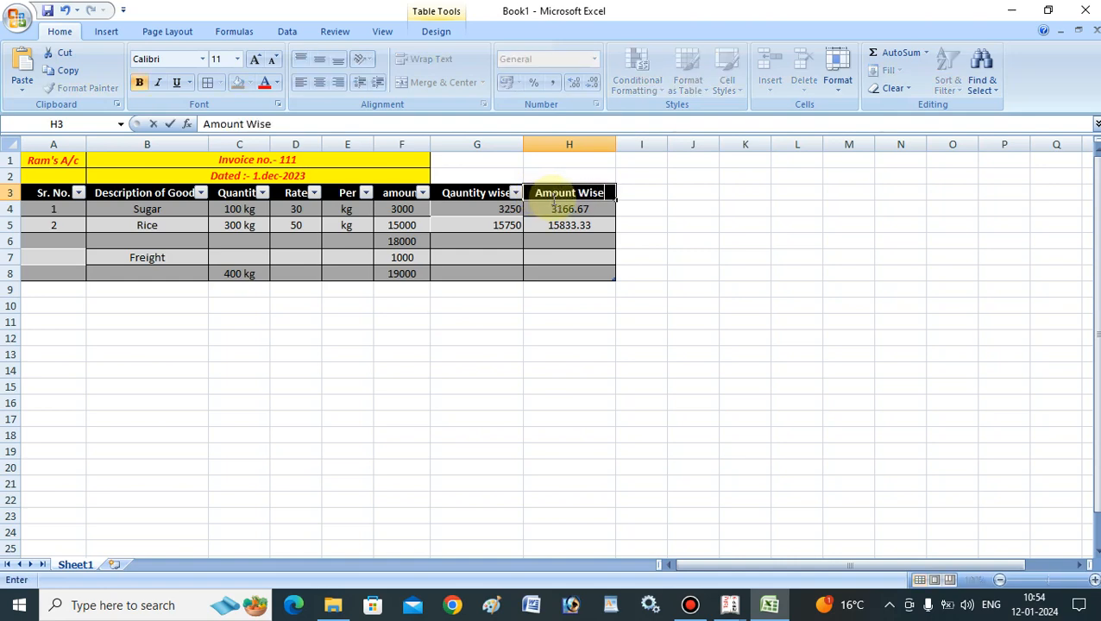
{"action": "key", "text": "Return"}
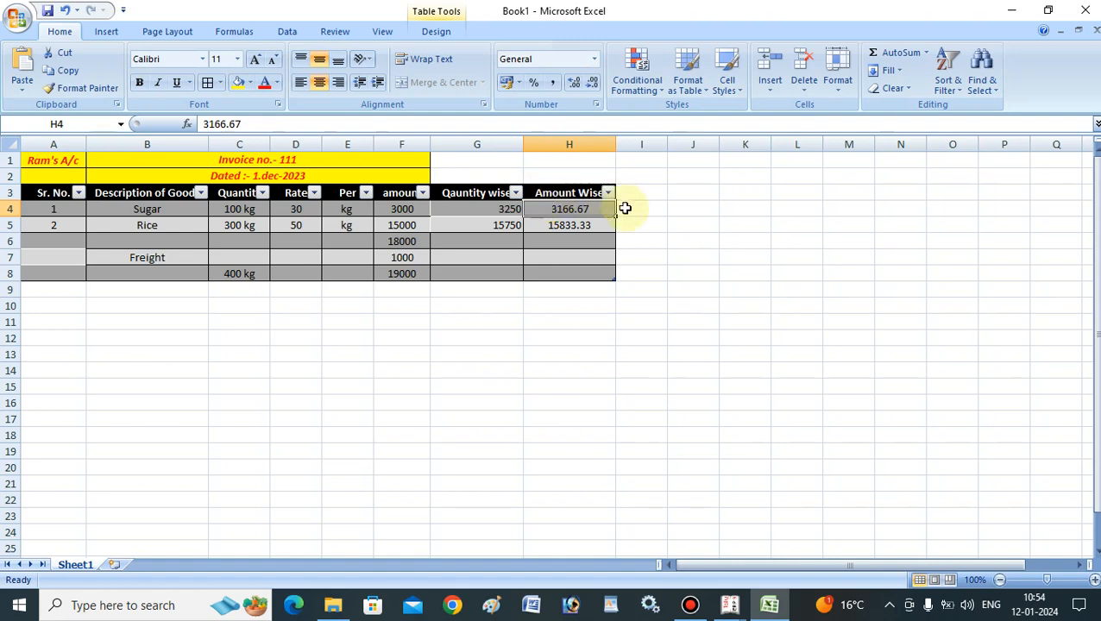
Calculate the freight per kilogram in cell G10 with the formula =1000/400.
{"action": "left_click", "coordinate": [561, 238]}
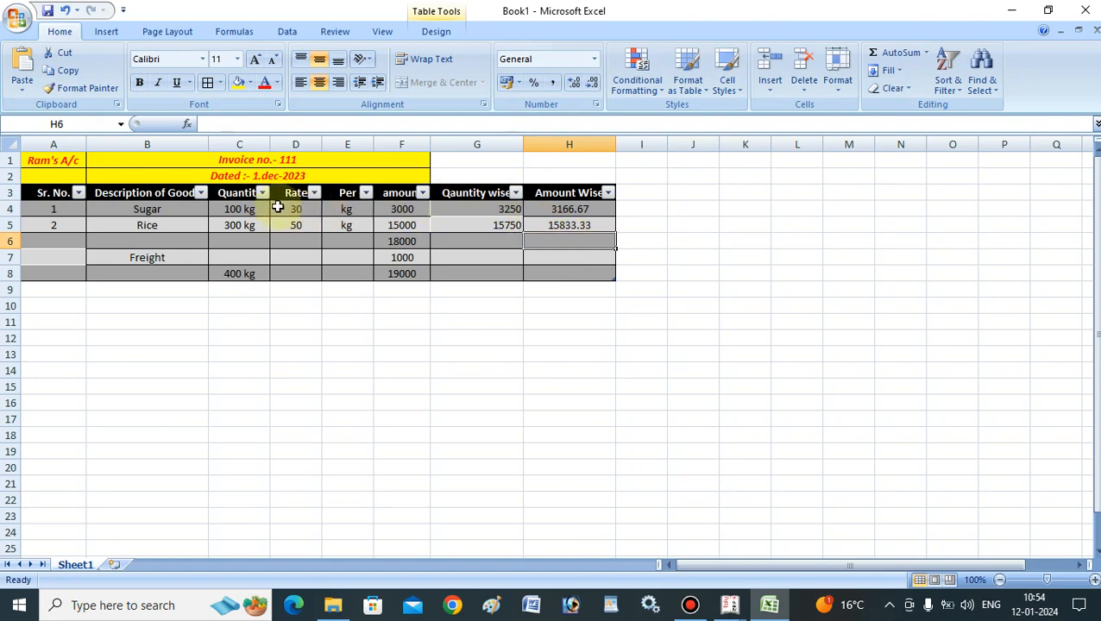
{"action": "left_click", "coordinate": [240, 213]}
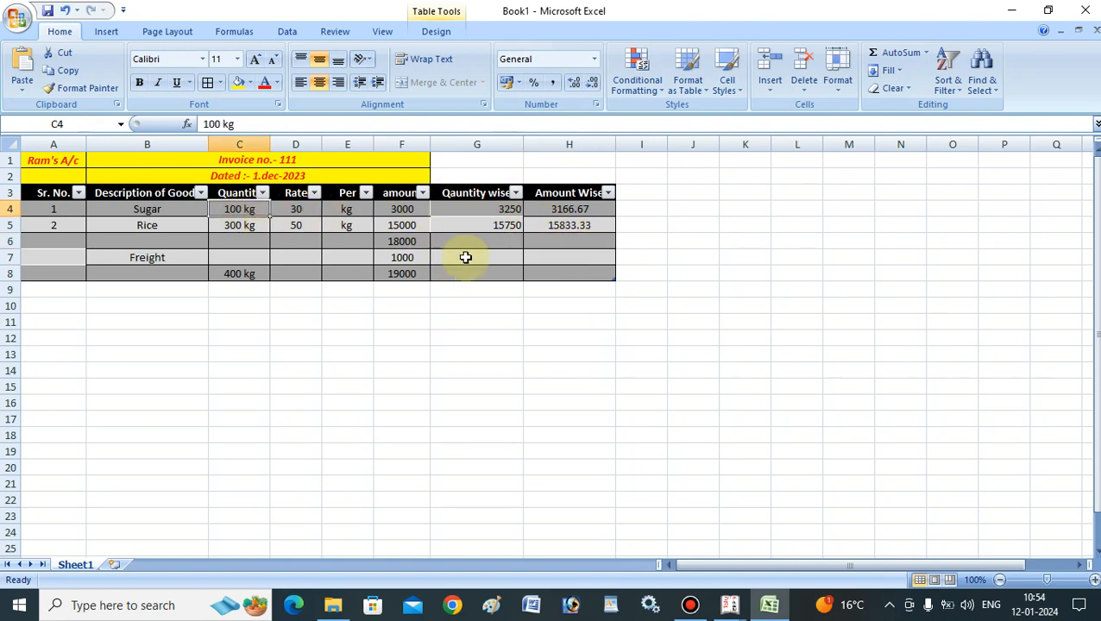
{"action": "left_click", "coordinate": [484, 303]}
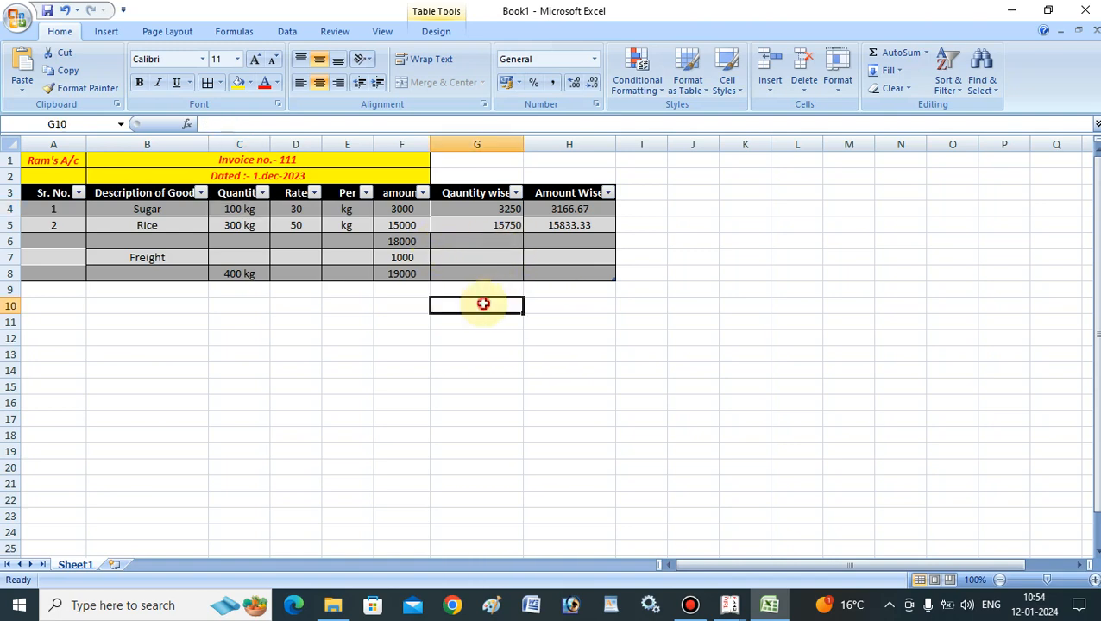
{"action": "type", "text": "="}
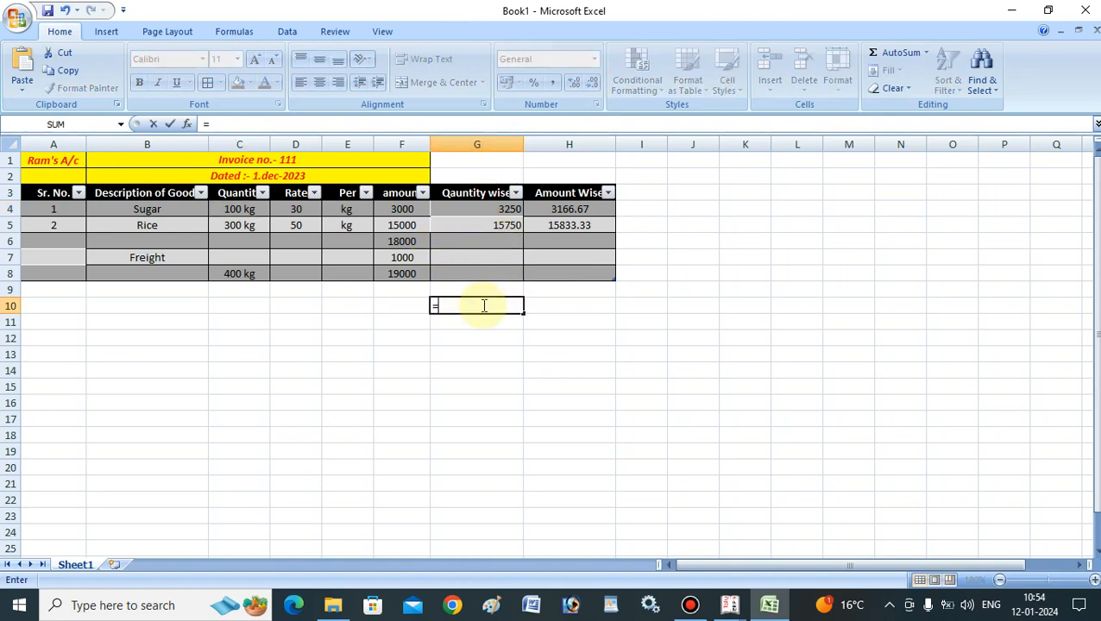
{"action": "type", "text": "1110"}
{"action": "key", "text": "BackSpace"}
{"action": "key", "text": "BackSpace"}
{"action": "key", "text": "BackSpace"}
{"action": "type", "text": "000"}
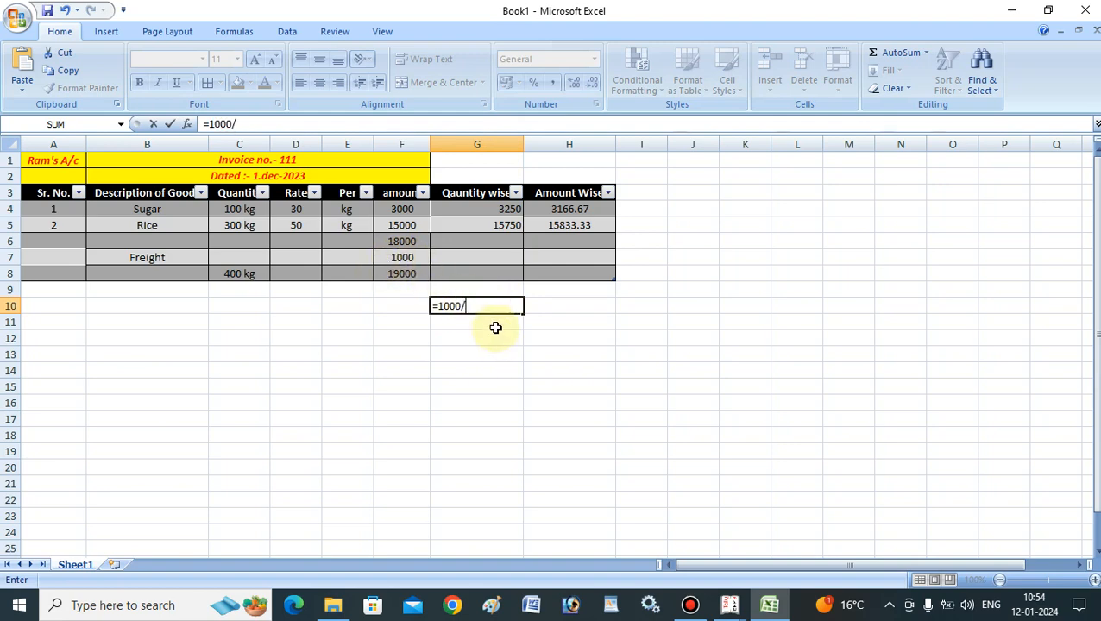
{"action": "type", "text": "/"}
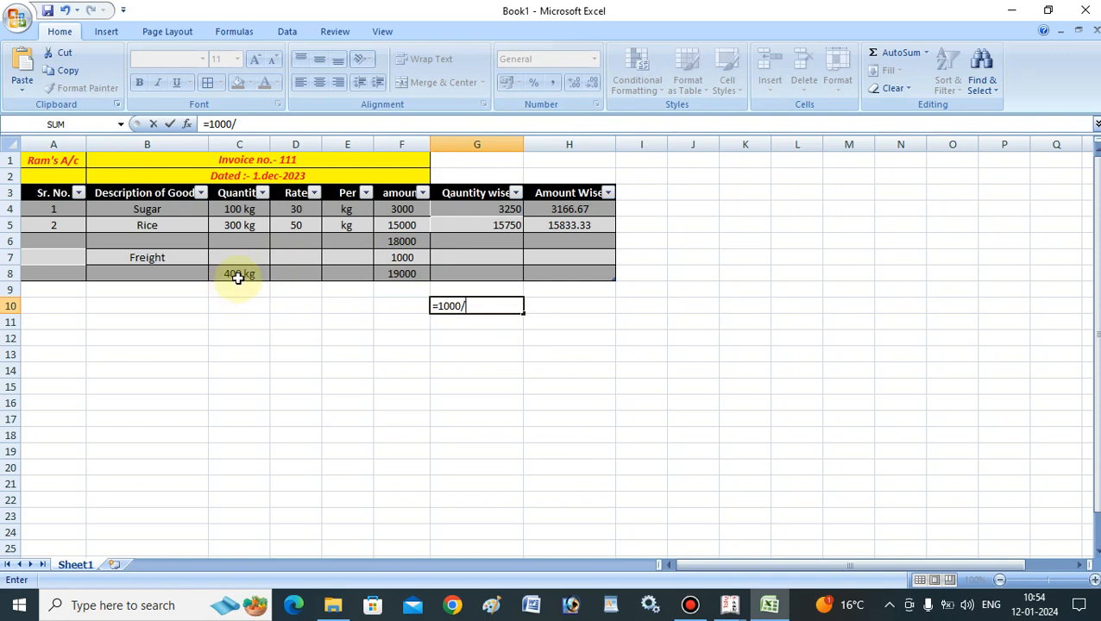
{"action": "type", "text": "400"}
{"action": "key", "text": "Return"}
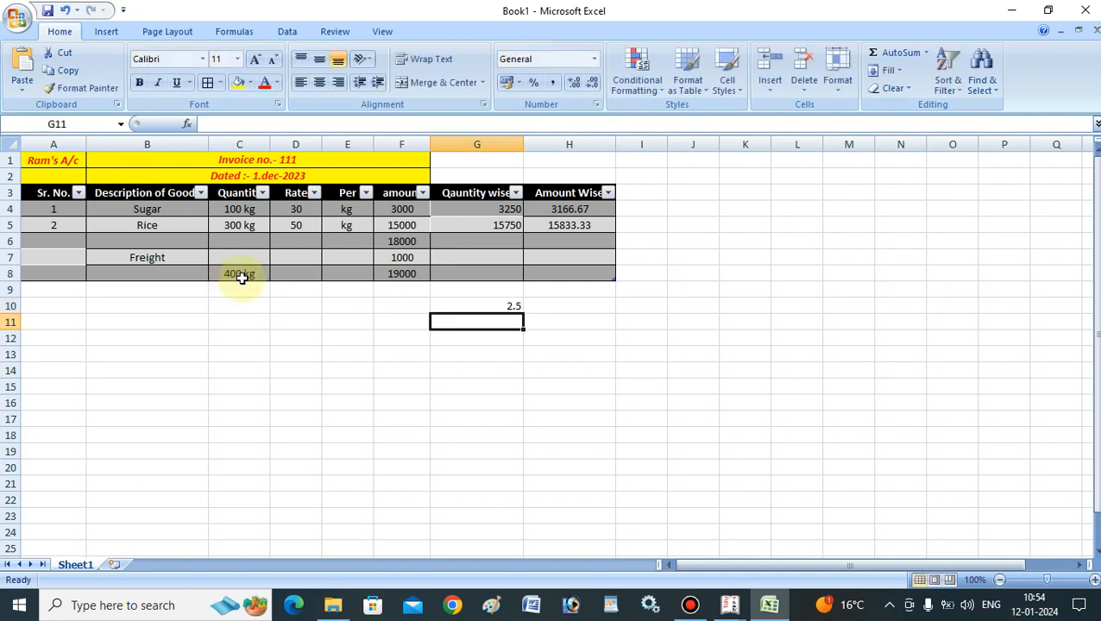
{"action": "left_click", "coordinate": [503, 304]}
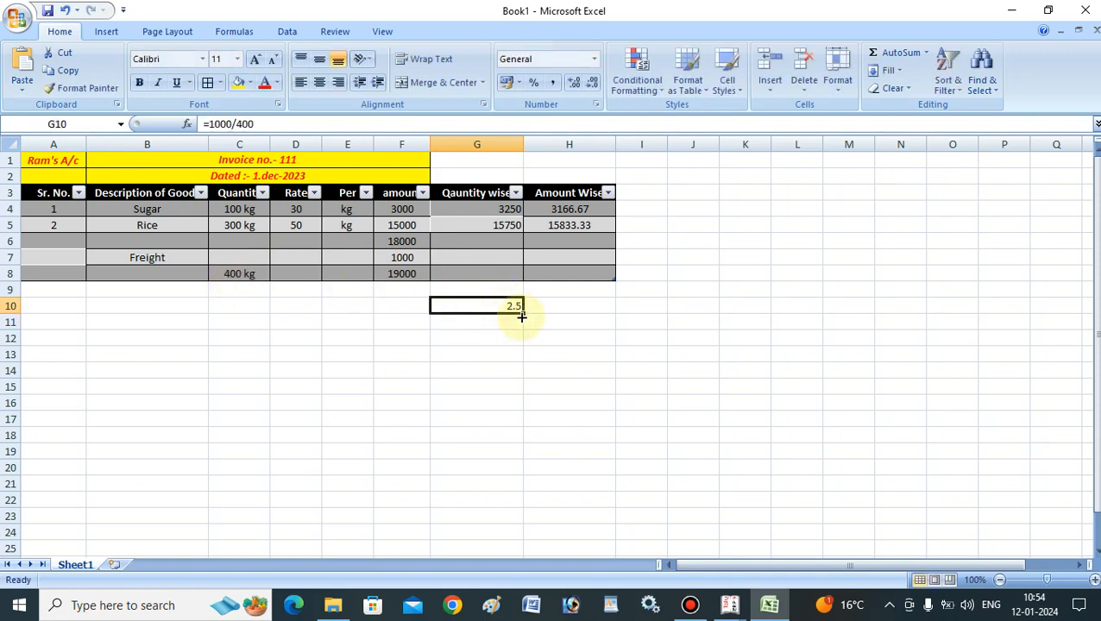
Calculate the freight per rupee of goods value in cell H10 with the formula =1000/18000.
{"action": "left_click", "coordinate": [566, 304]}
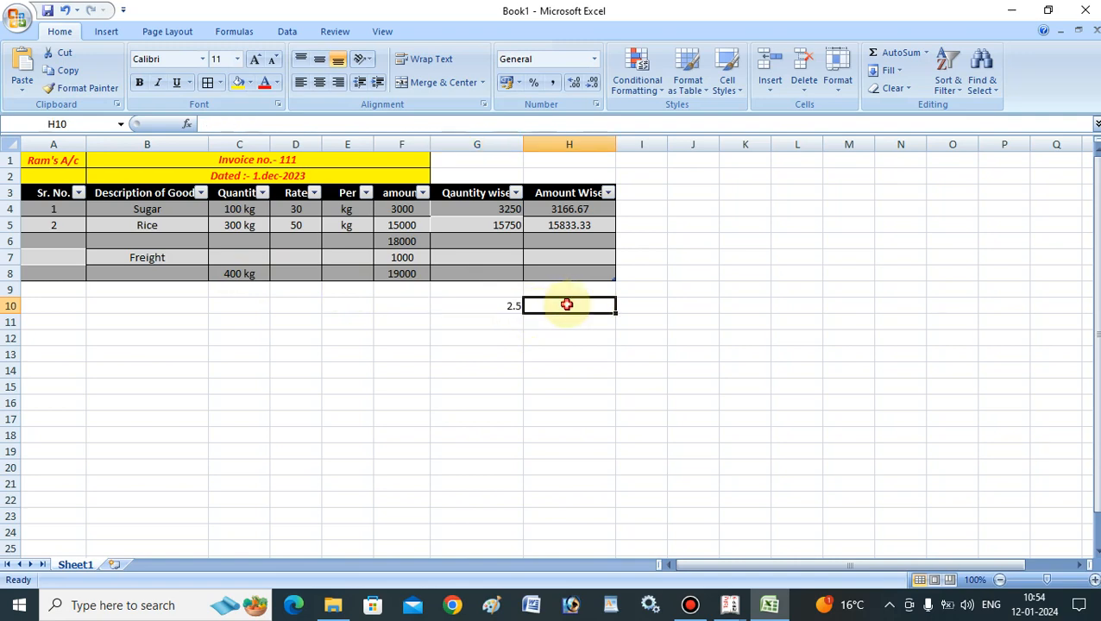
{"action": "type", "text": "="}
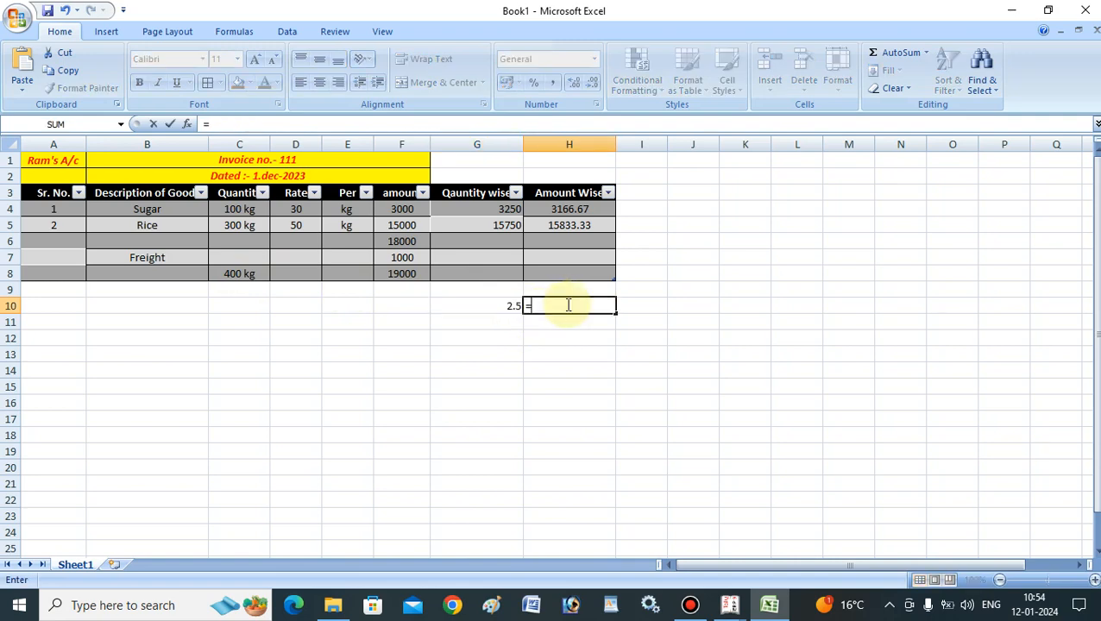
{"action": "type", "text": "1000/"}
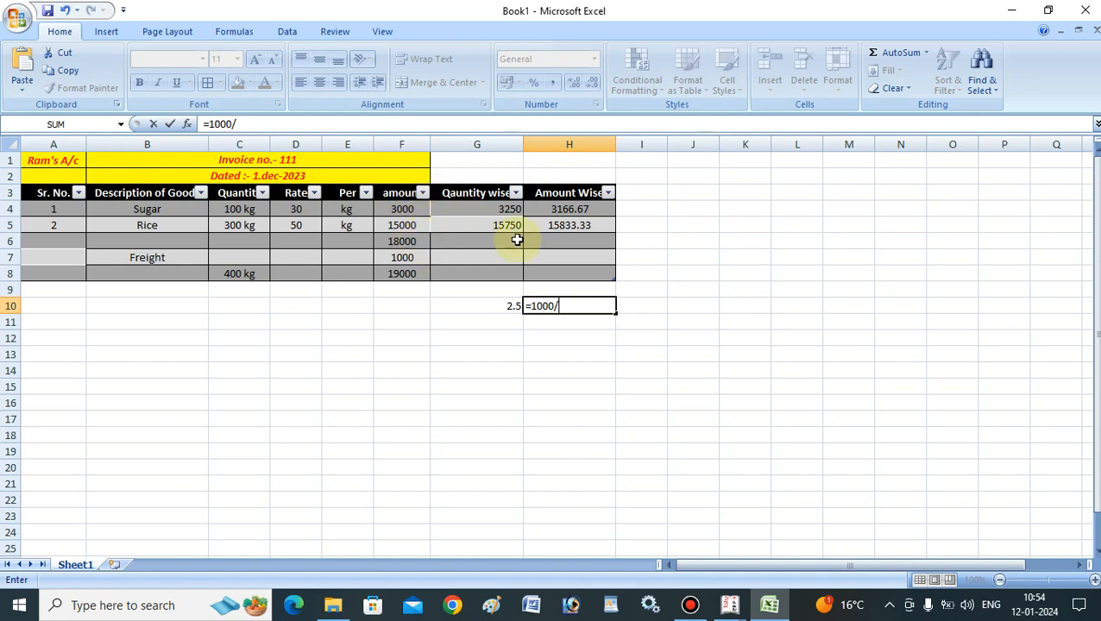
{"action": "type", "text": "18000"}
{"action": "key", "text": "Return"}
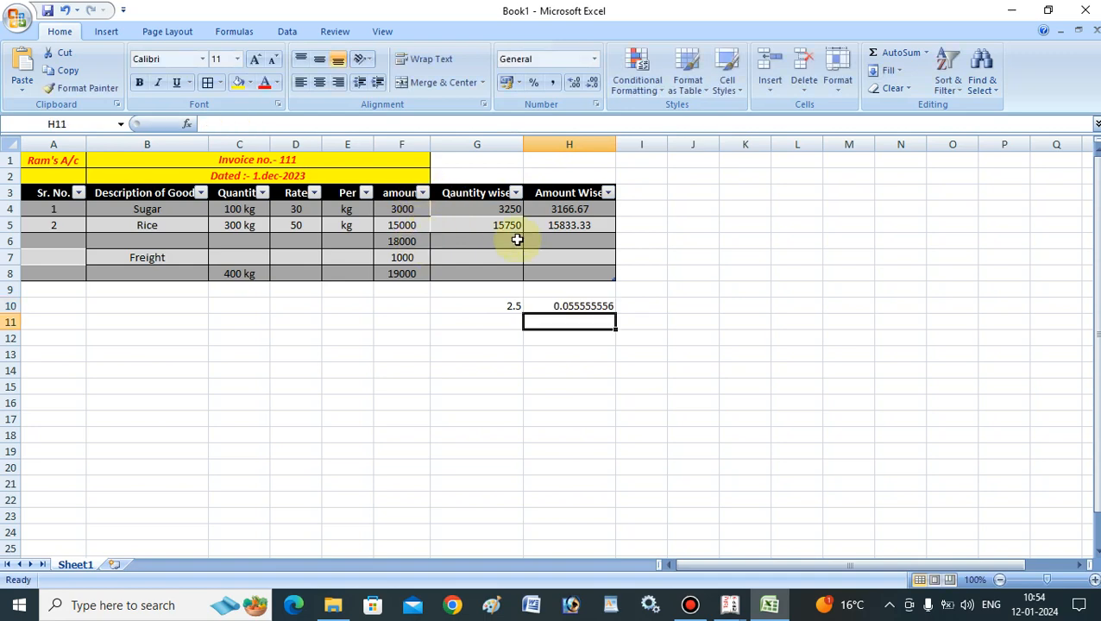
{"action": "left_click", "coordinate": [574, 308]}
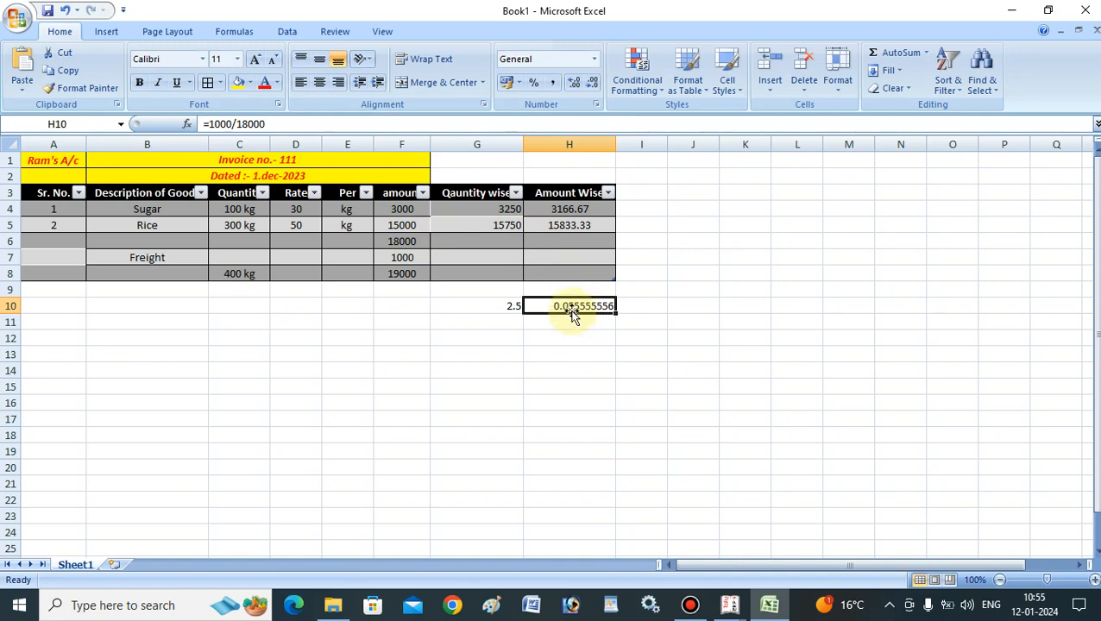
Calculate Sugar's quantity-wise rate including freight in cell G11 with the formula =30+2.5.
{"action": "left_click", "coordinate": [511, 305]}
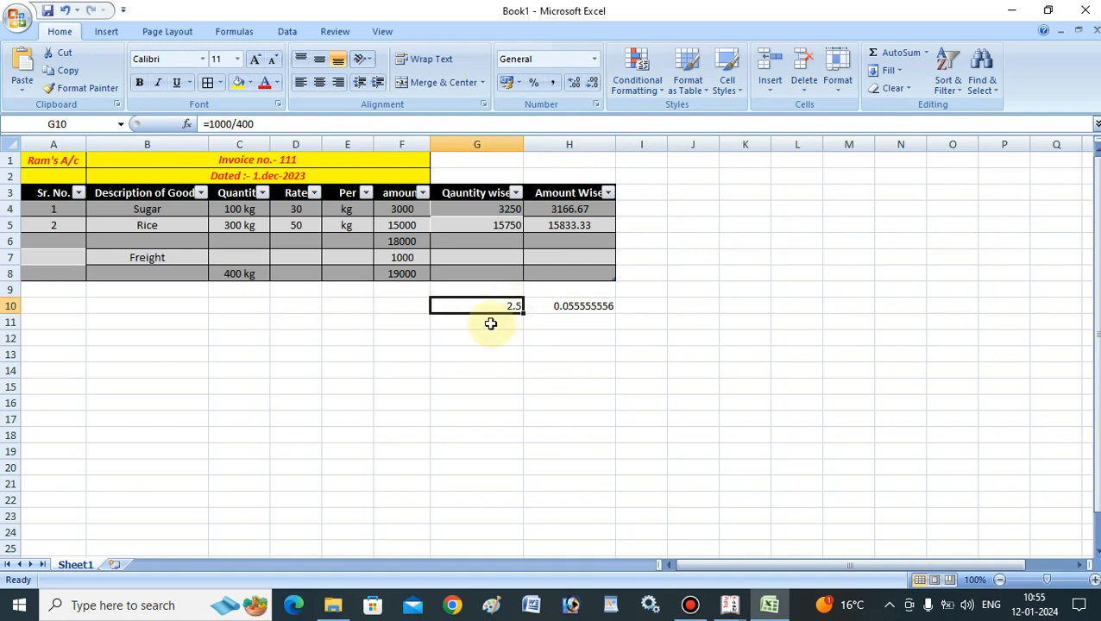
{"action": "left_click", "coordinate": [491, 324]}
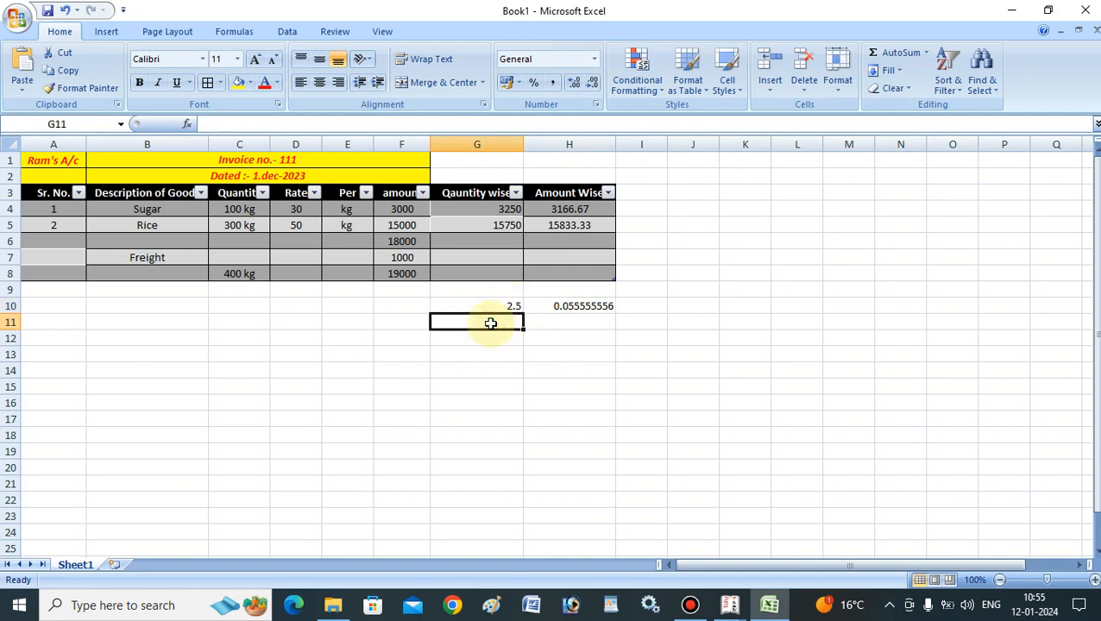
{"action": "type", "text": "="}
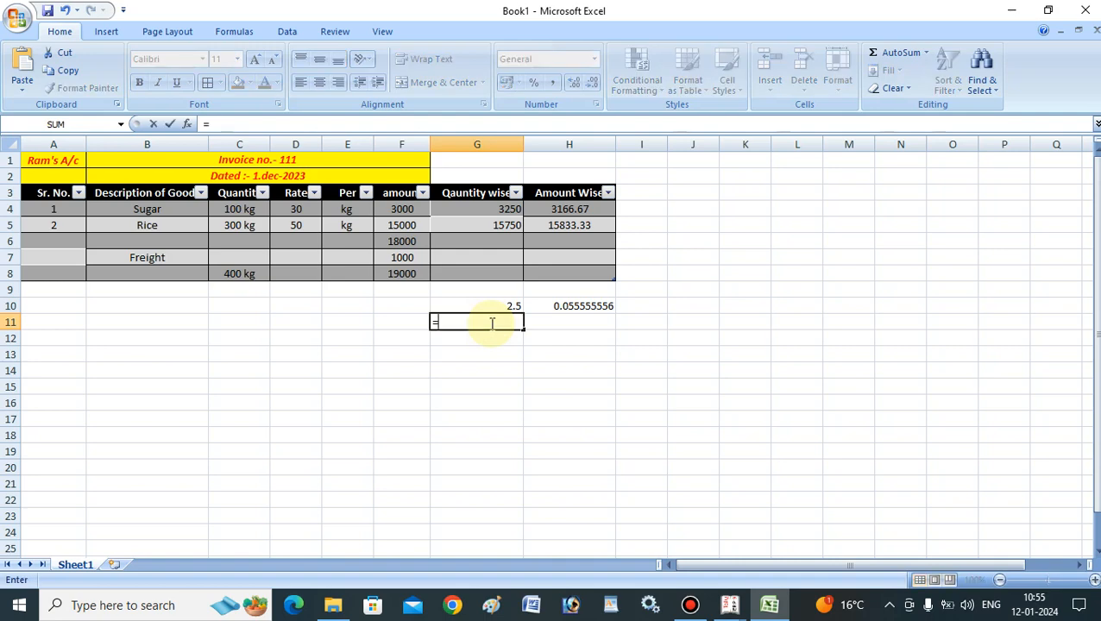
{"action": "type", "text": "30"}
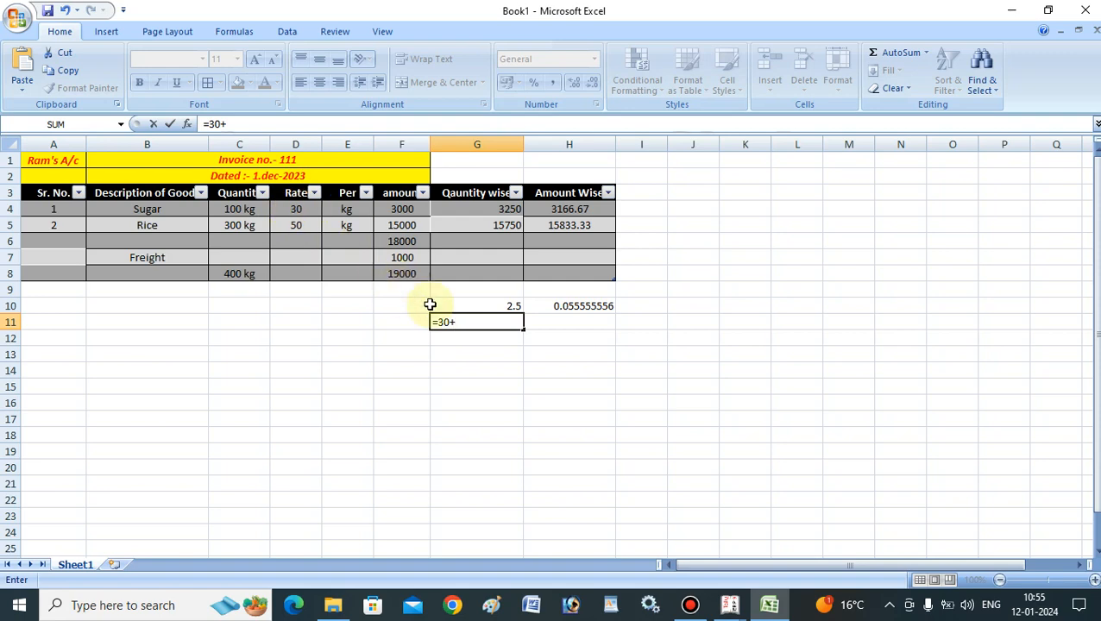
{"action": "type", "text": "+"}
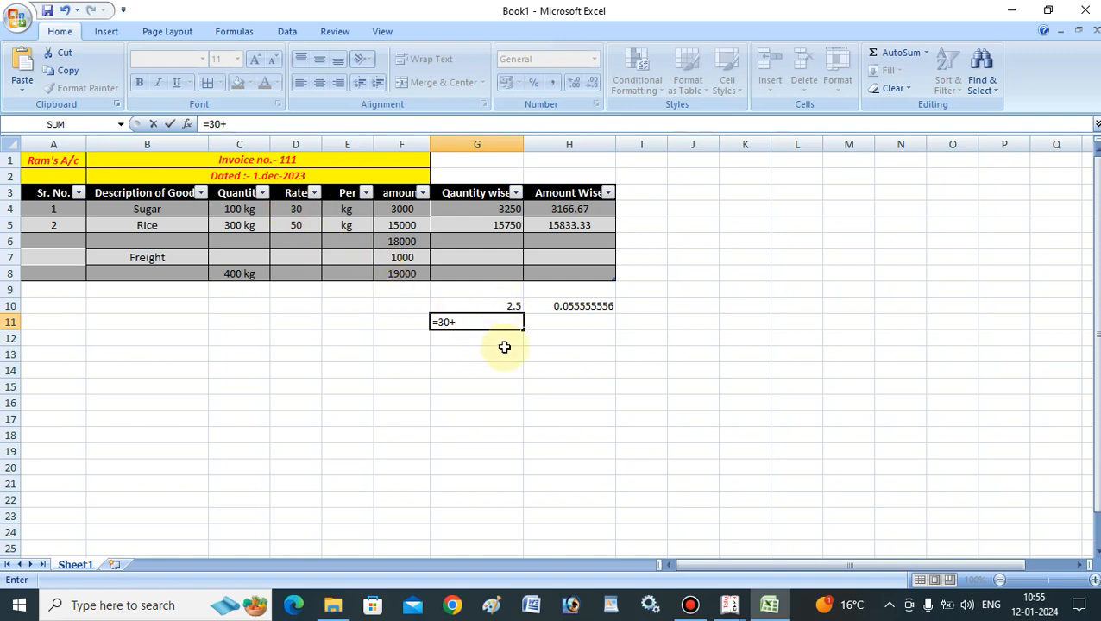
{"action": "type", "text": "2.5"}
{"action": "key", "text": "Return"}
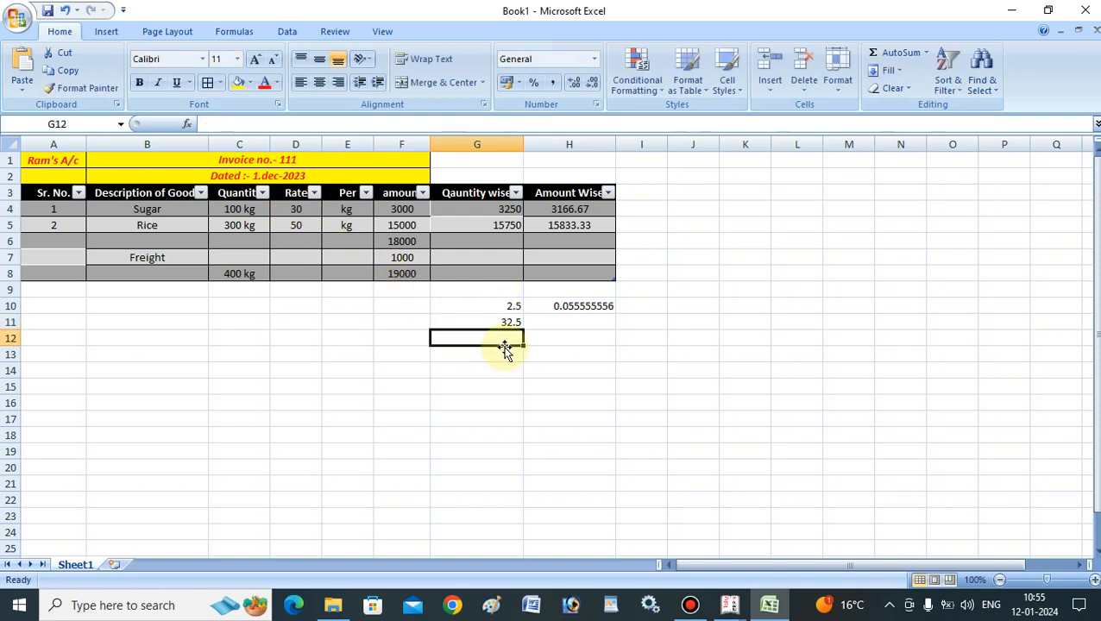
Try calculating Sugar's amount-wise freight per kilogram in cell H11 with the formula =30*H10.
{"action": "left_click", "coordinate": [560, 319]}
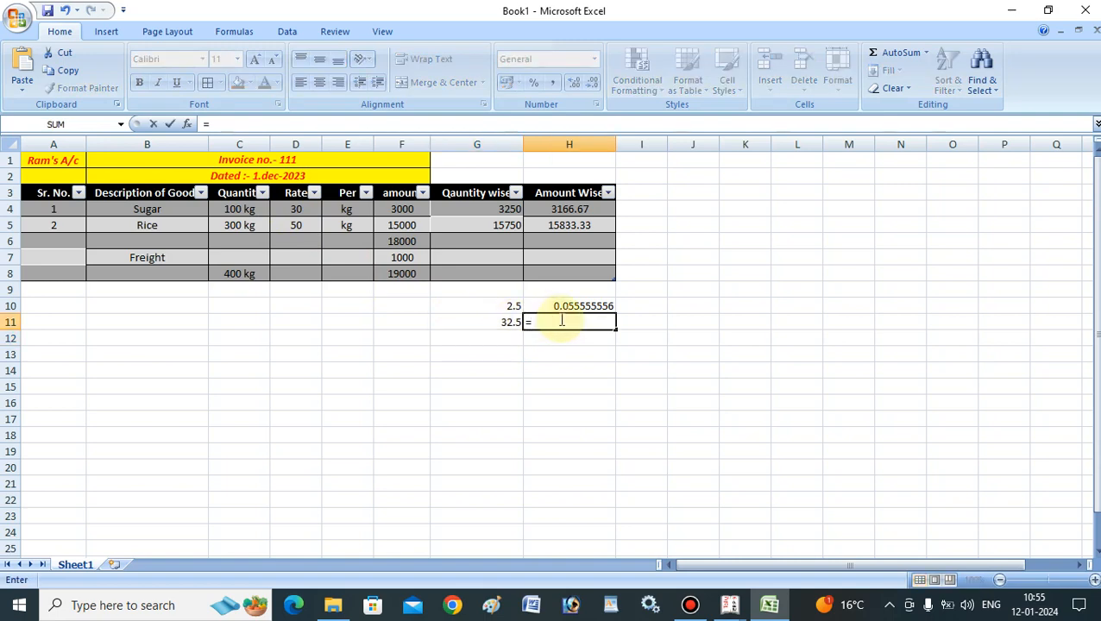
{"action": "type", "text": "30*"}
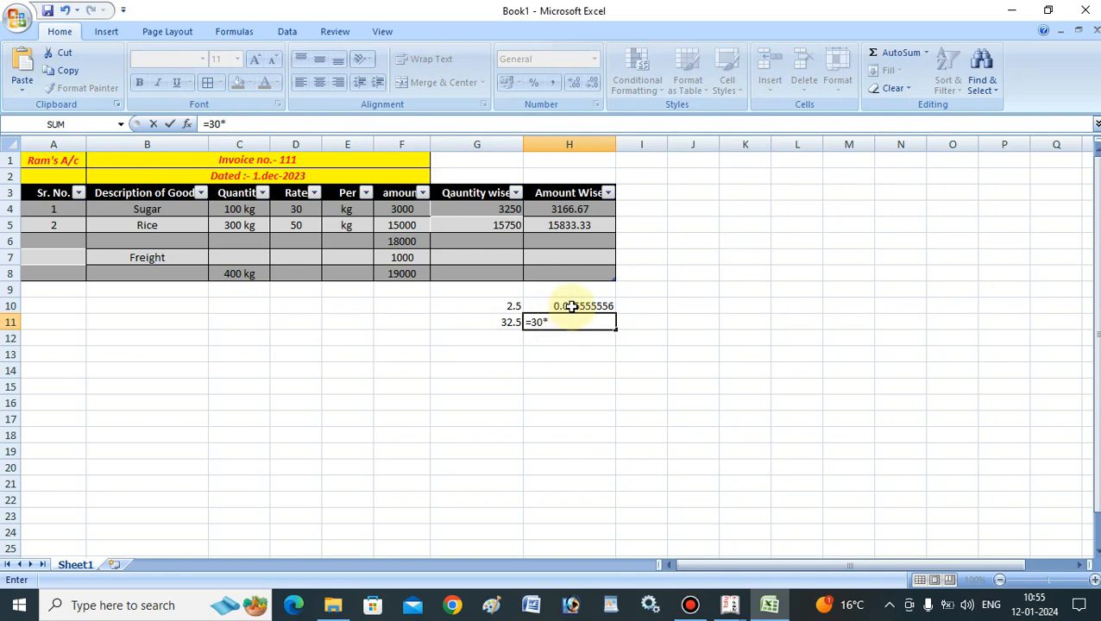
{"action": "left_click", "coordinate": [571, 306]}
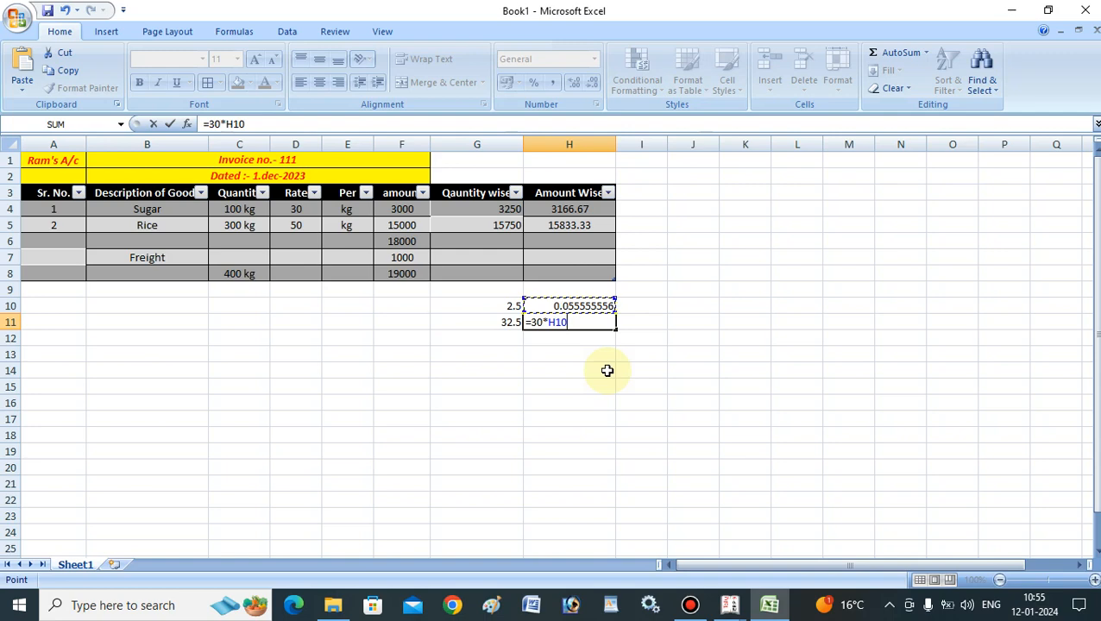
{"action": "key", "text": "Return"}
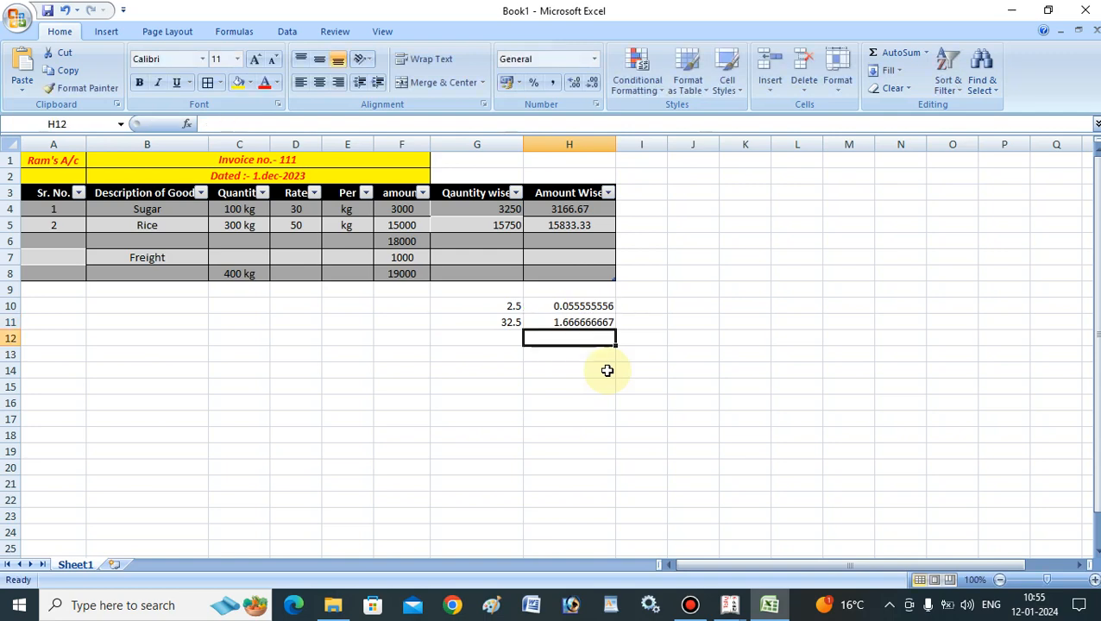
Replace the formula in H11 with =0.055*30 for Sugar's amount-wise freight per kilogram and compare it with G10.
{"action": "left_click", "coordinate": [589, 322]}
{"action": "type", "text": "="}
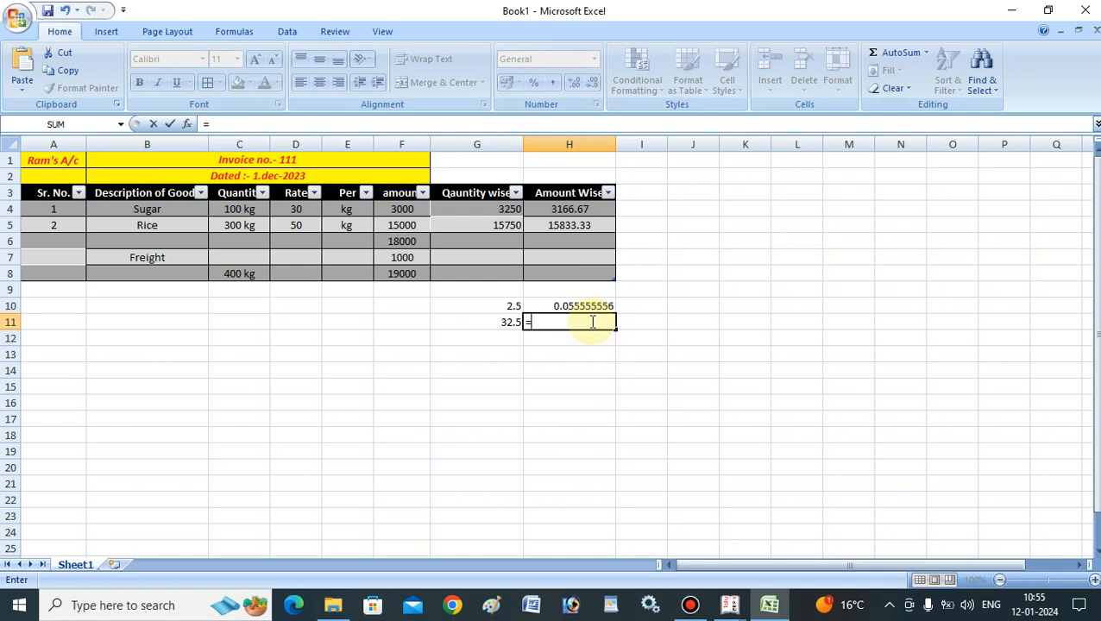
{"action": "type", "text": "0.055"}
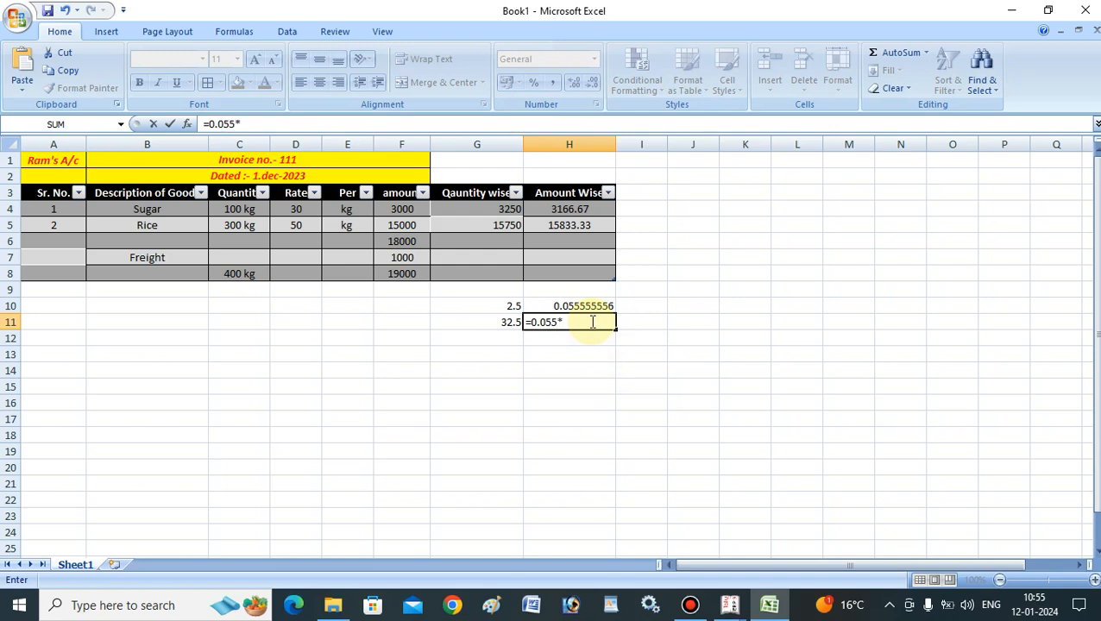
{"action": "type", "text": "*30"}
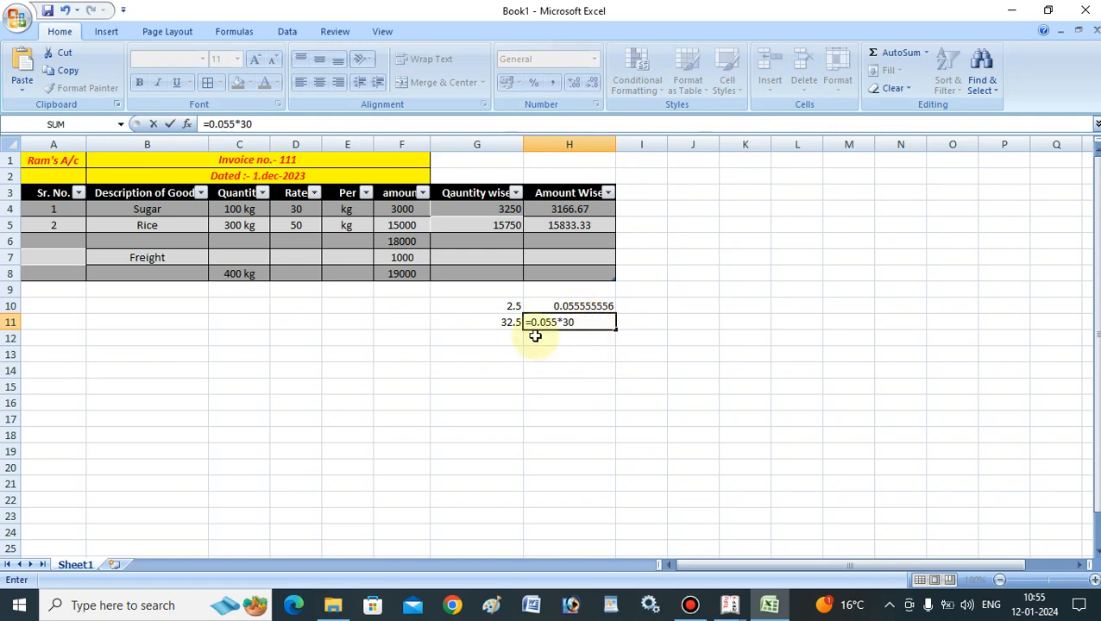
{"action": "key", "text": "Return"}
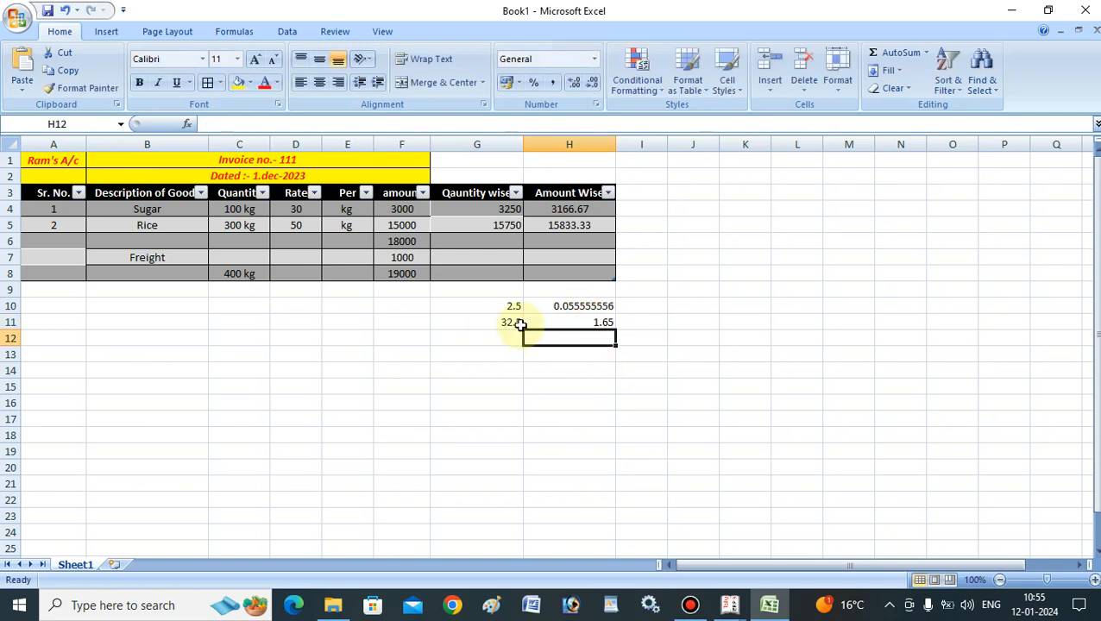
{"action": "left_click", "coordinate": [603, 325]}
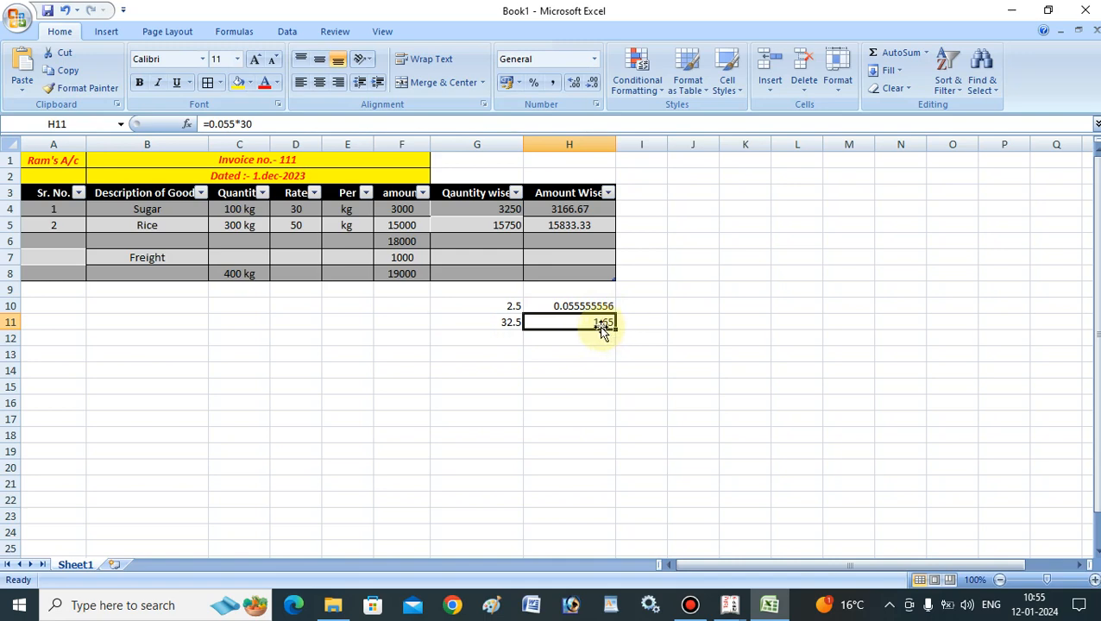
{"action": "left_click", "coordinate": [514, 305]}
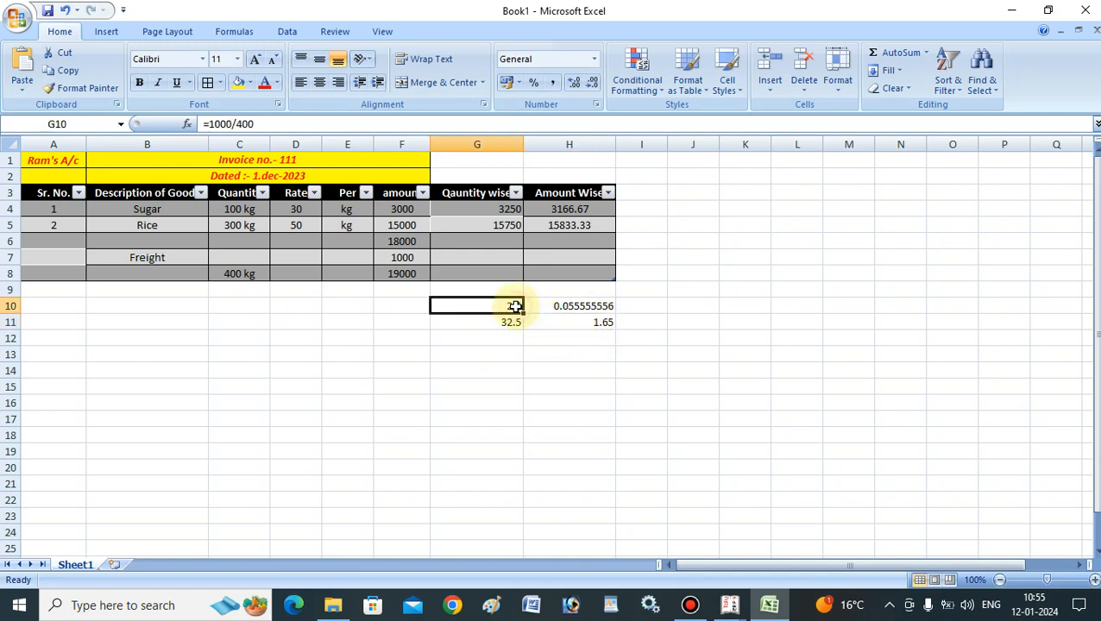
{"action": "left_click", "coordinate": [584, 322]}
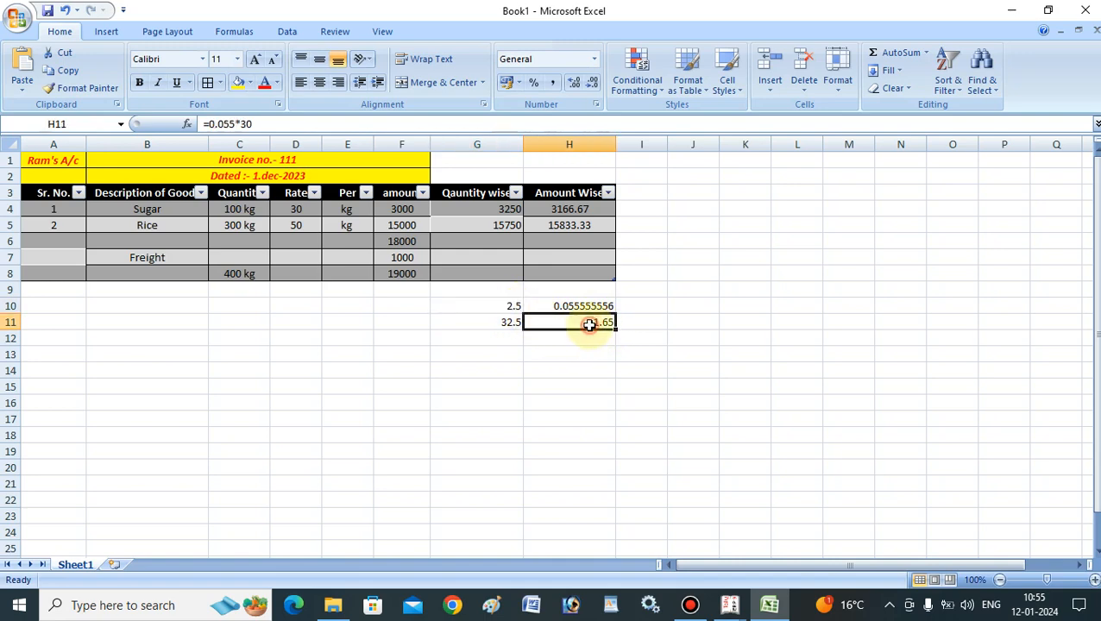
Enter Sugar's amount-wise freight per kilogram, 1.65, as a plain value in cell I10.
{"action": "left_click", "coordinate": [633, 308]}
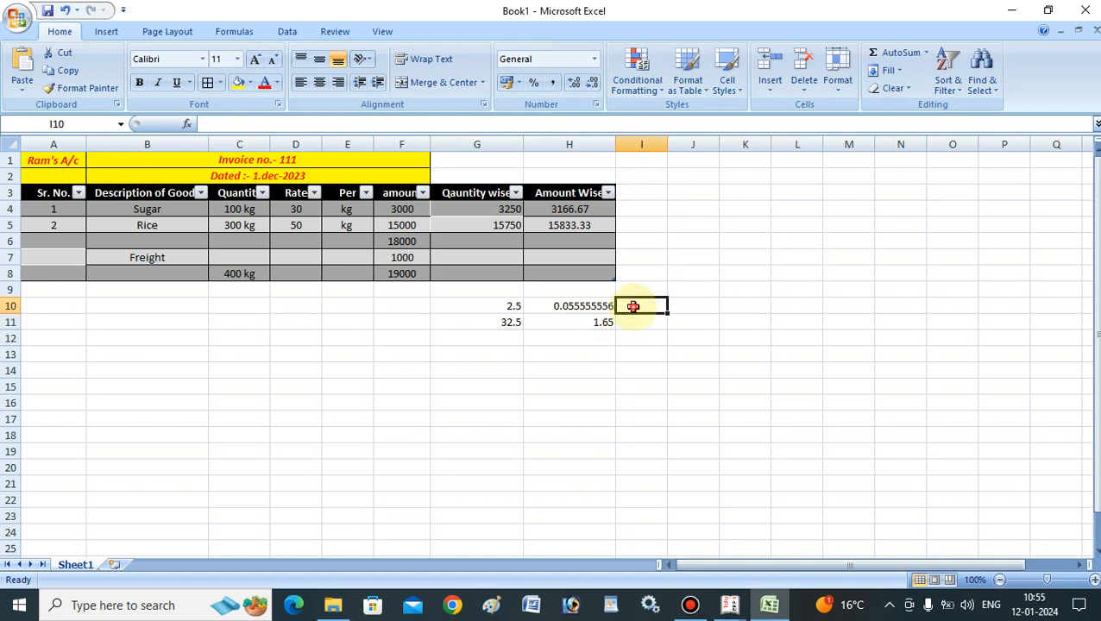
{"action": "type", "text": "1.65"}
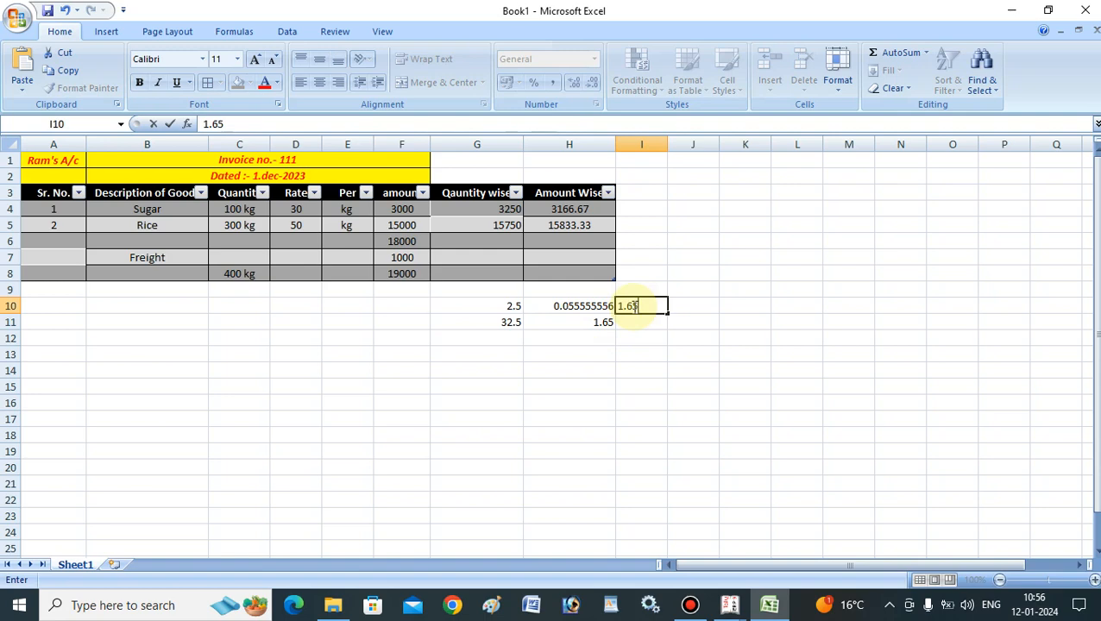
{"action": "key", "text": "Return"}
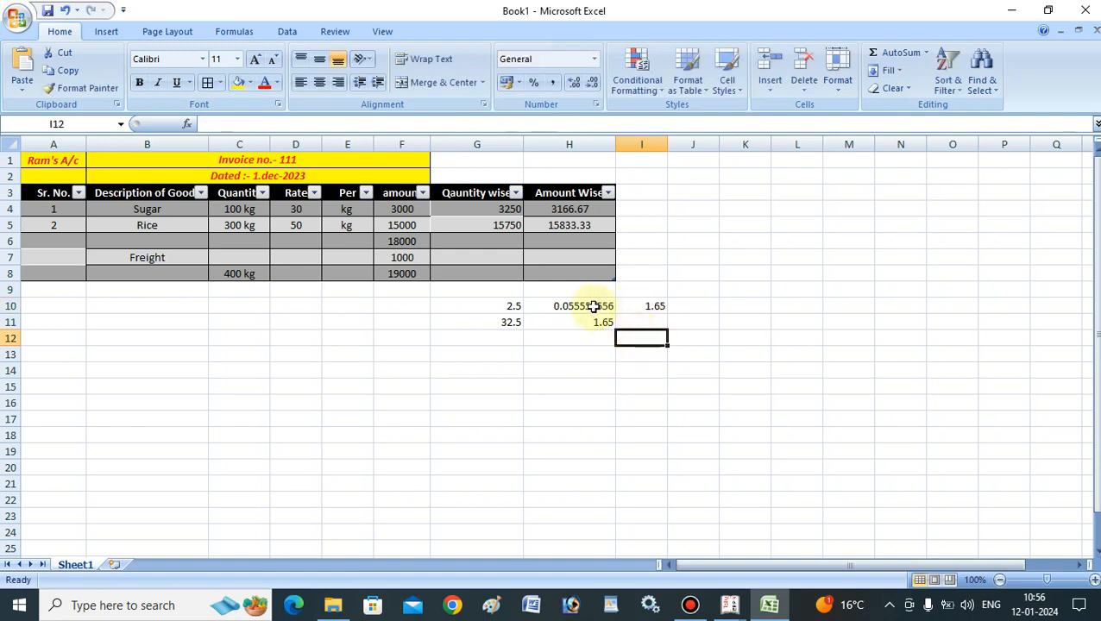
Replace the content of H11 with the formula =30+1.65 for Sugar's amount-wise rate including freight.
{"action": "left_click", "coordinate": [595, 322]}
{"action": "key", "text": "BackSpace"}
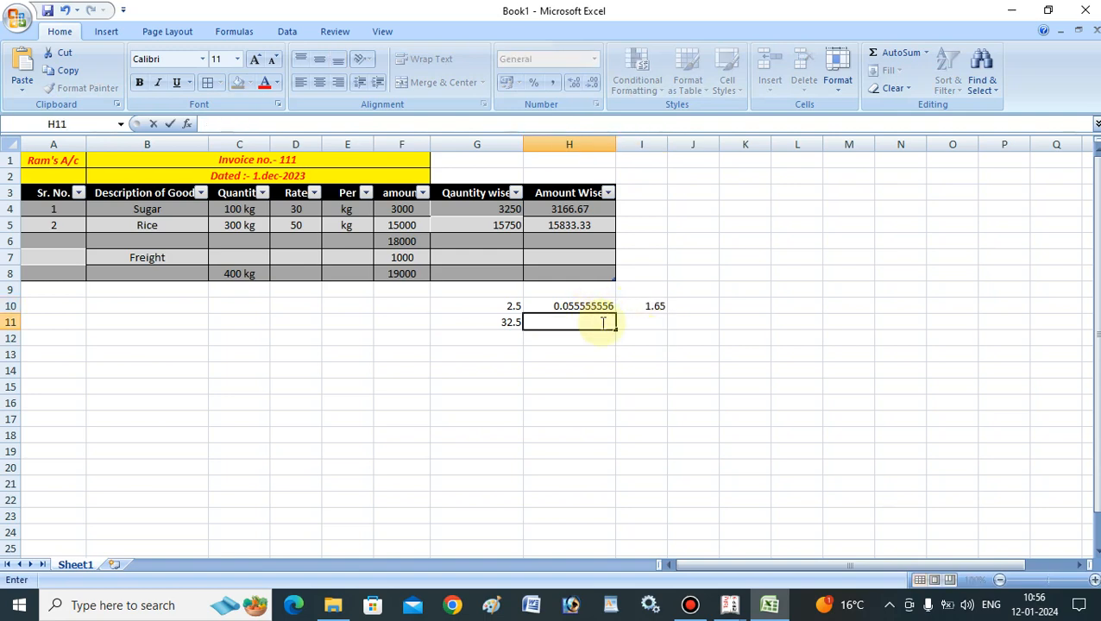
{"action": "type", "text": "="}
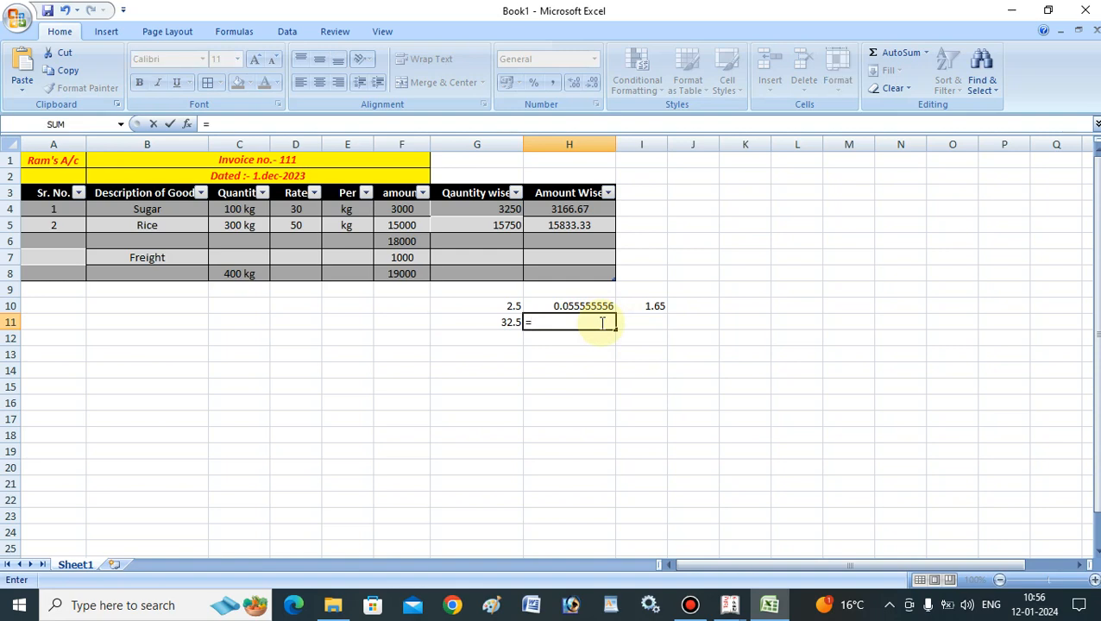
{"action": "type", "text": "30+1.65"}
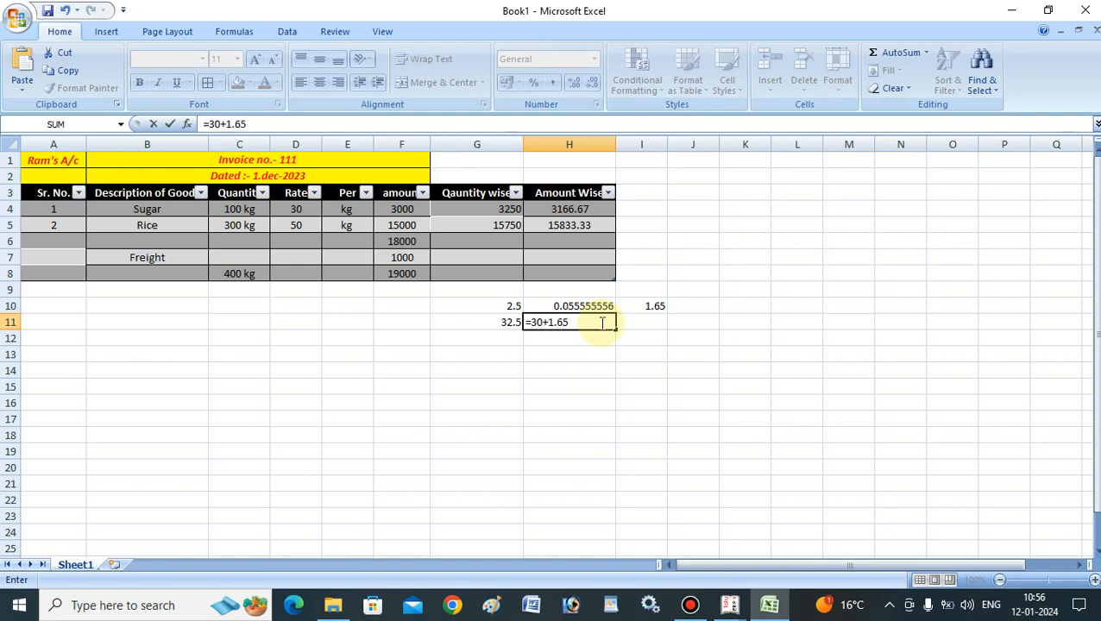
{"action": "key", "text": "Return"}
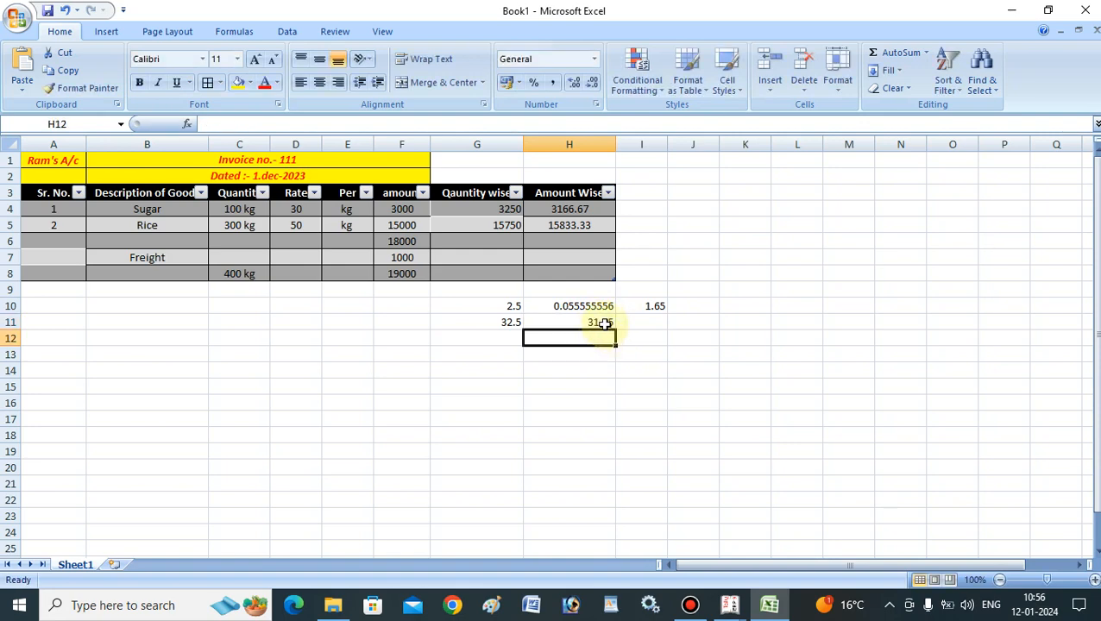
{"action": "left_click", "coordinate": [606, 323]}
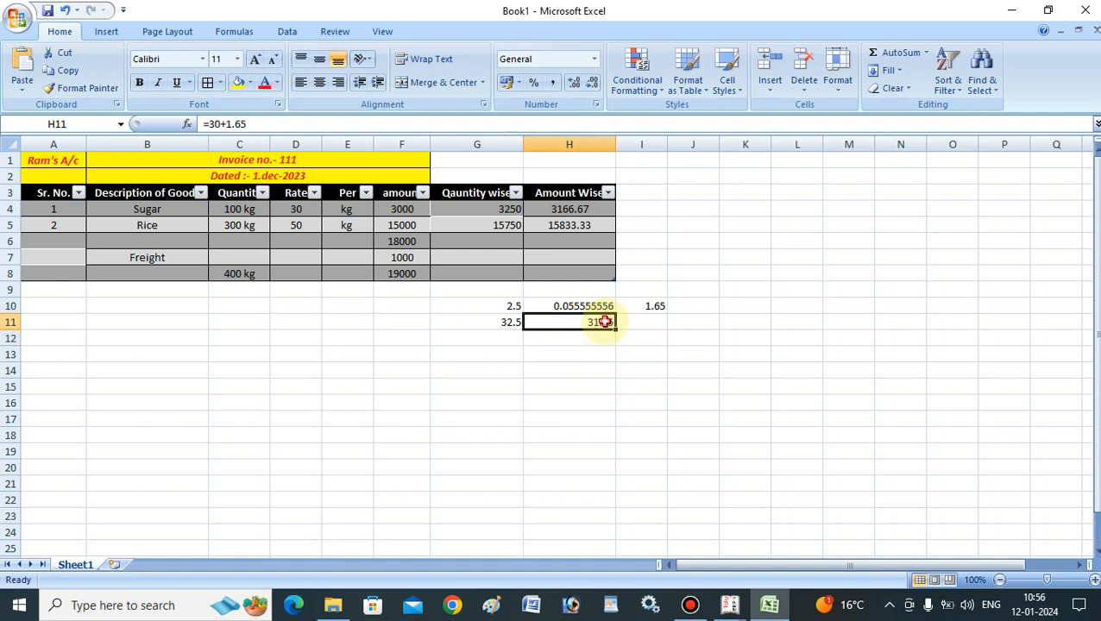
Calculate Sugar's amount-wise total in cell H12 with the formula =31.65*100.
{"action": "left_click", "coordinate": [605, 338]}
{"action": "type", "text": "="}
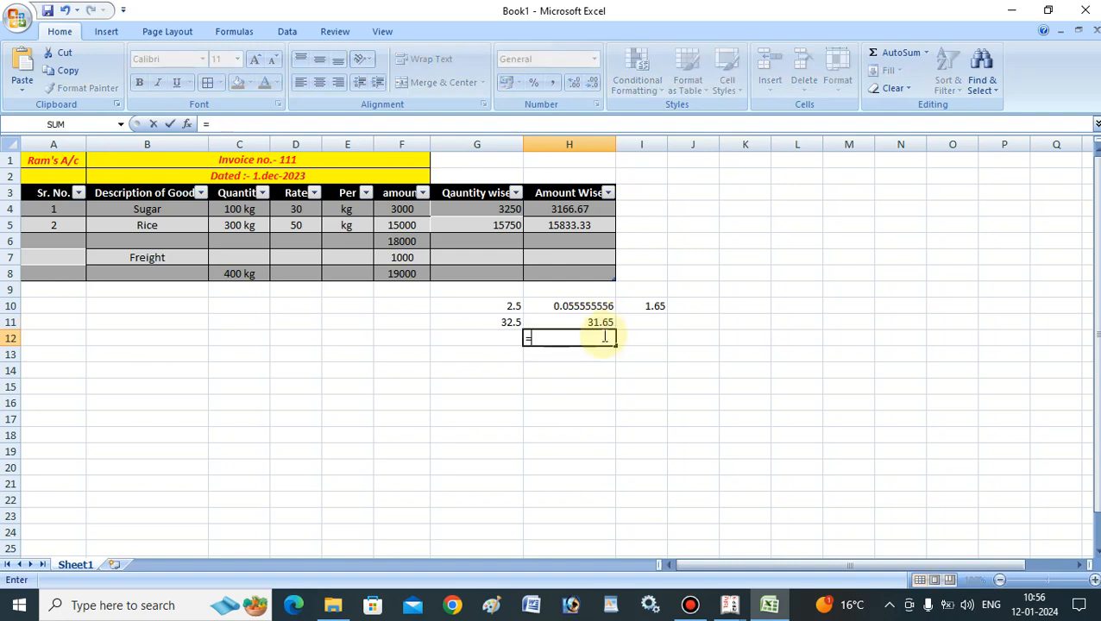
{"action": "type", "text": "31.65"}
{"action": "left_click", "coordinate": [605, 337]}
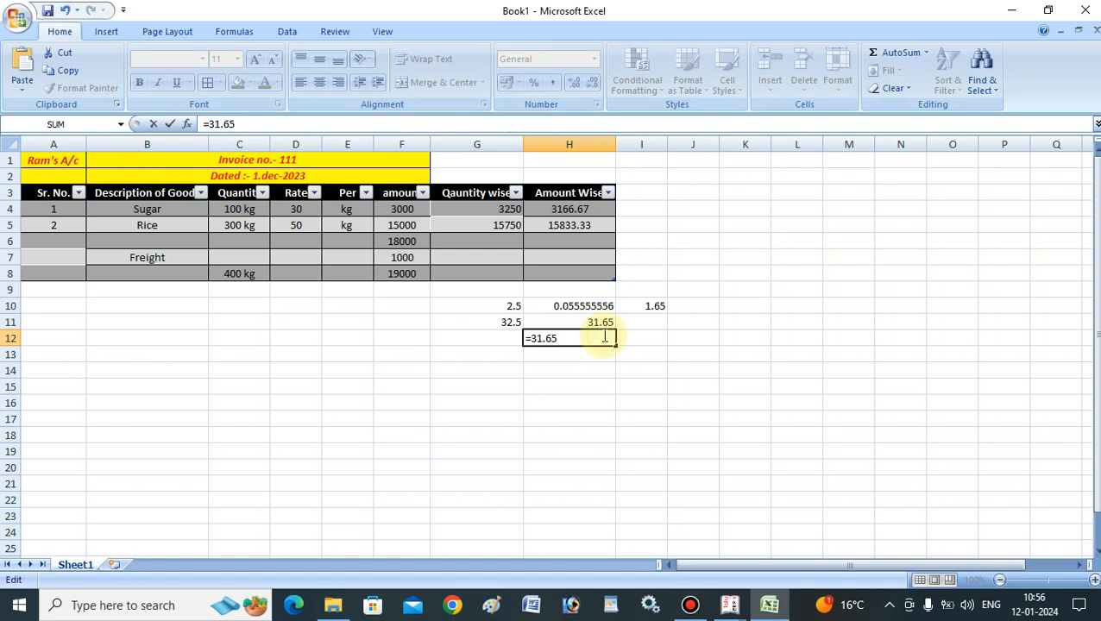
{"action": "type", "text": "*"}
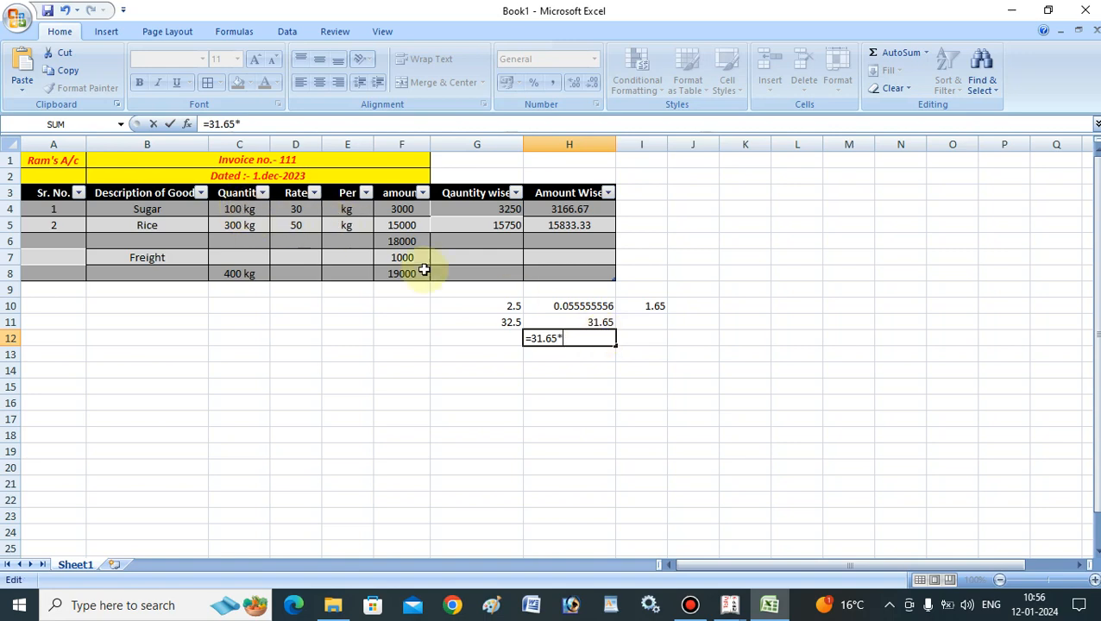
{"action": "type", "text": "100"}
{"action": "key", "text": "Return"}
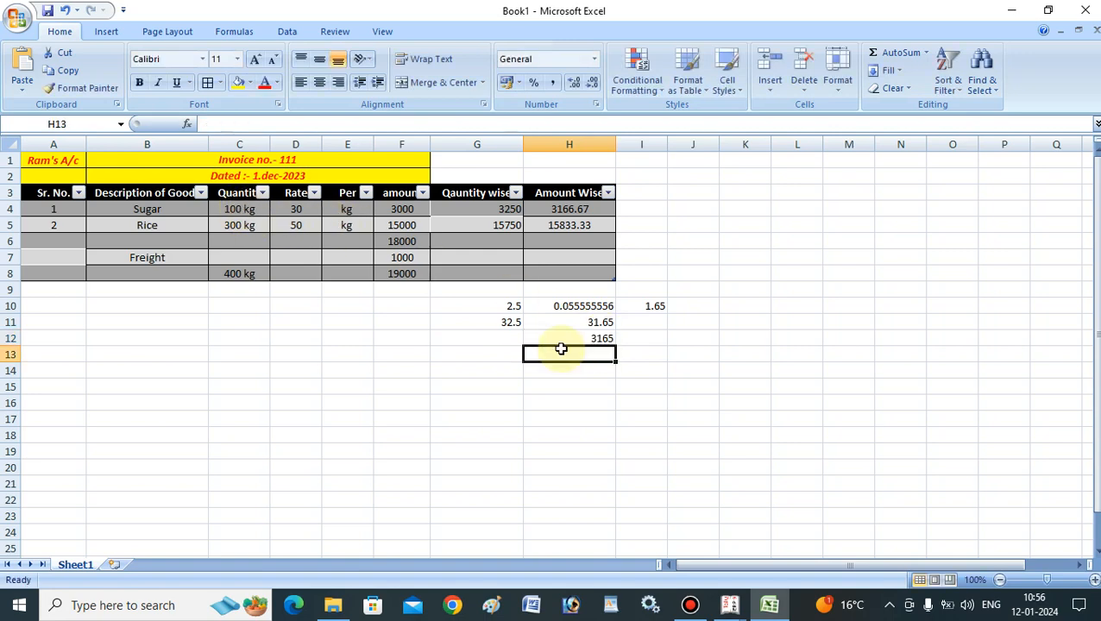
{"action": "left_click", "coordinate": [595, 339]}
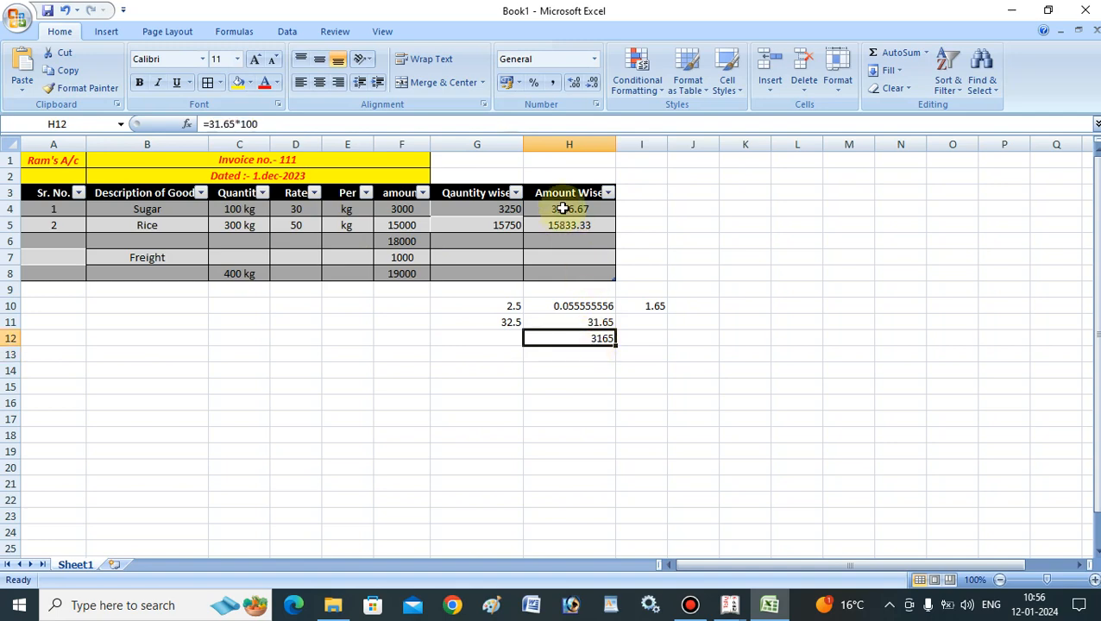
Replace the value in I10 with the formula =H10*30 for Sugar's amount-wise freight per kilogram.
{"action": "left_click", "coordinate": [580, 308]}
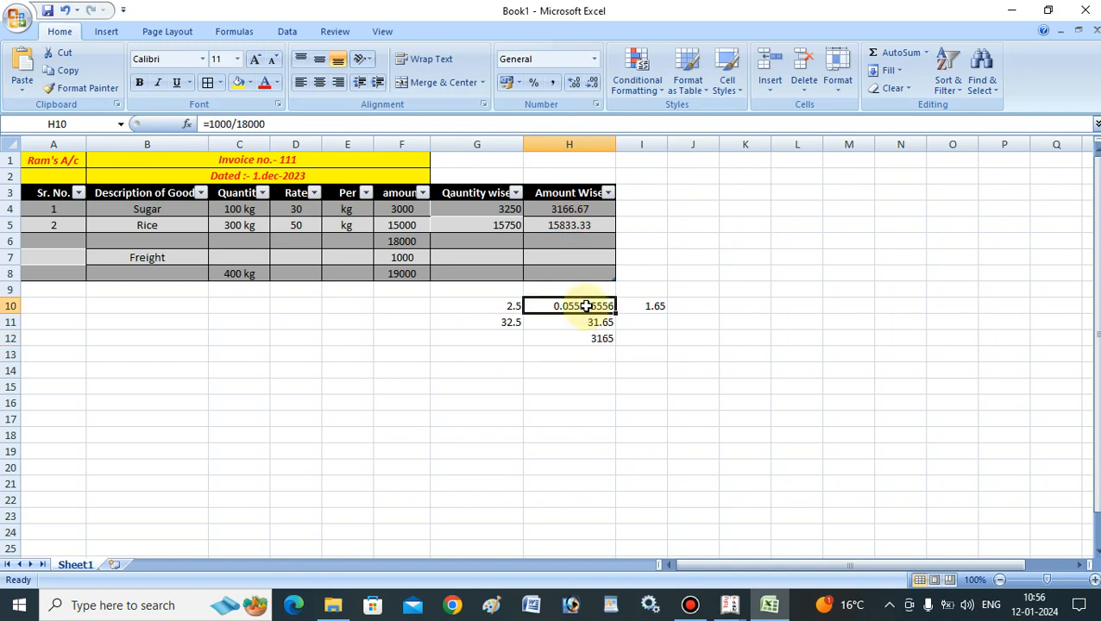
{"action": "left_click", "coordinate": [642, 306]}
{"action": "key", "text": "BackSpace"}
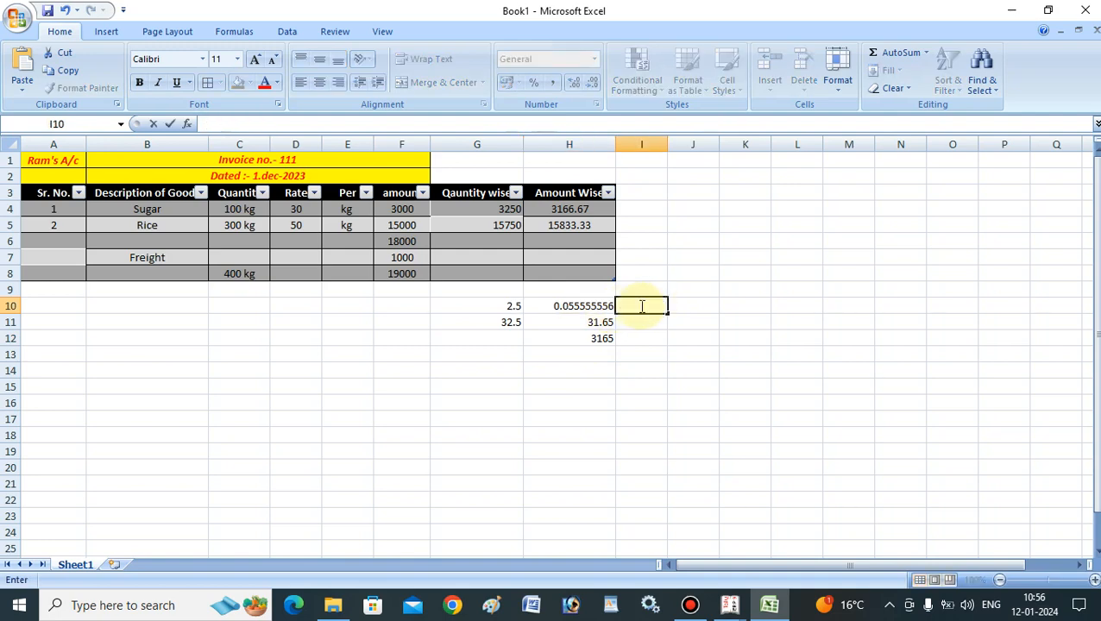
{"action": "type", "text": "="}
{"action": "left_click", "coordinate": [608, 306]}
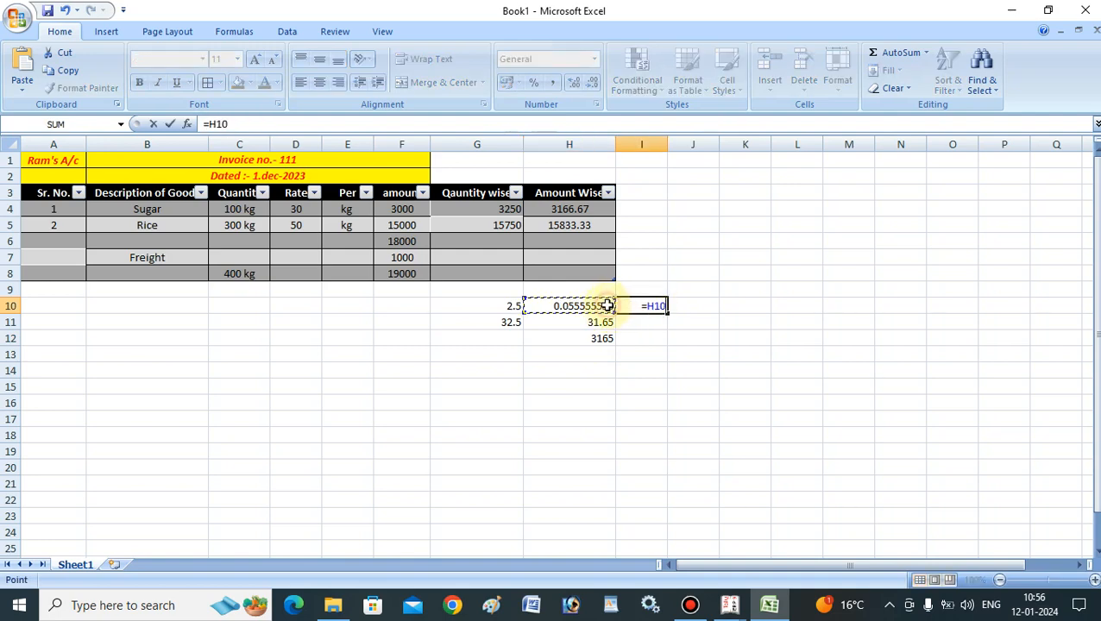
{"action": "type", "text": "*30"}
{"action": "key", "text": "Return"}
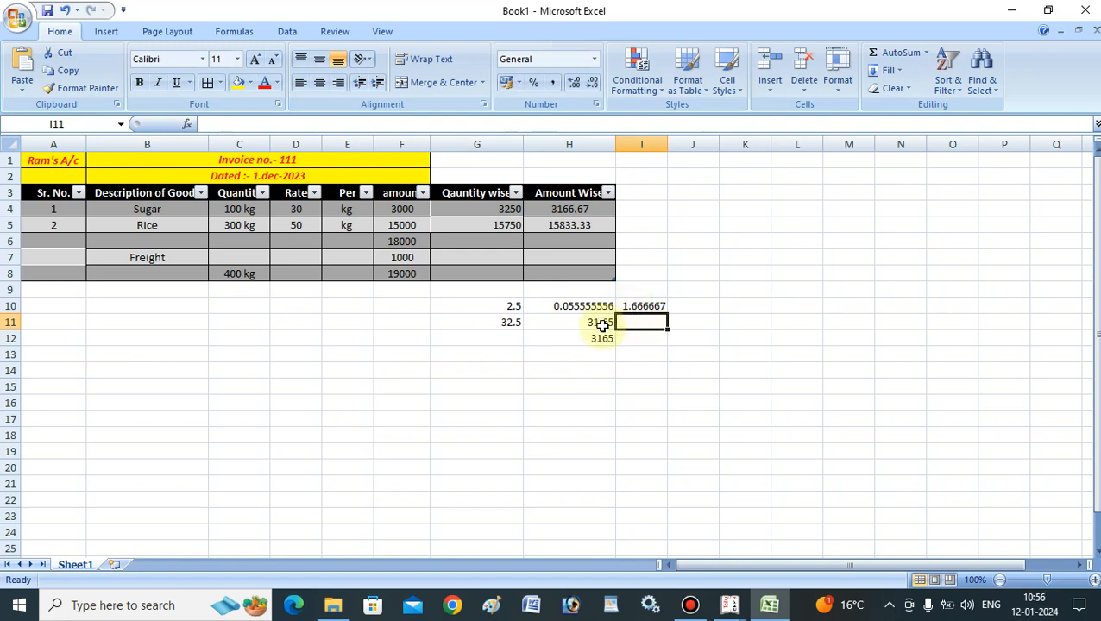
Change the formula in H11 to =30+1.66 for Sugar's amount-wise rate including freight.
{"action": "left_click", "coordinate": [594, 321]}
{"action": "double_click", "coordinate": [594, 322]}
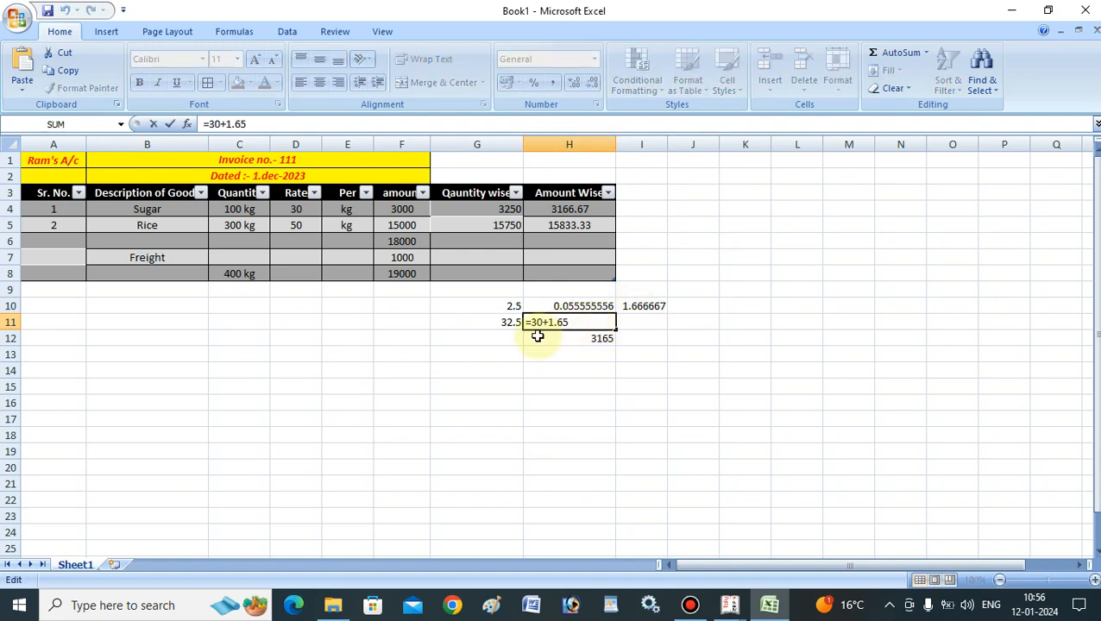
{"action": "key", "text": "BackSpace"}
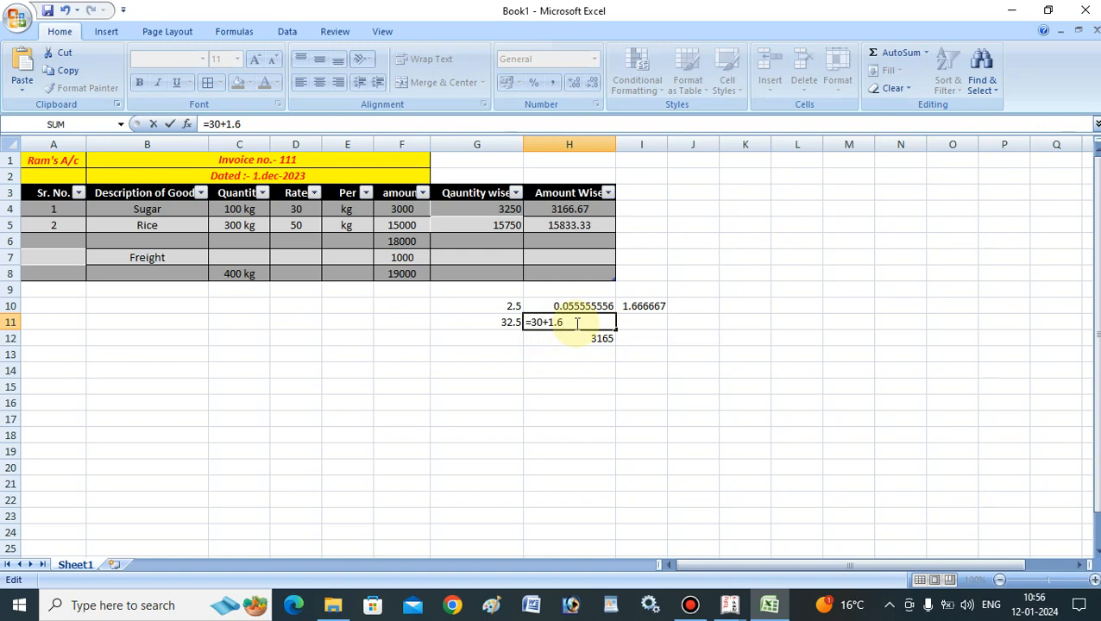
{"action": "type", "text": "6"}
{"action": "key", "text": "Return"}
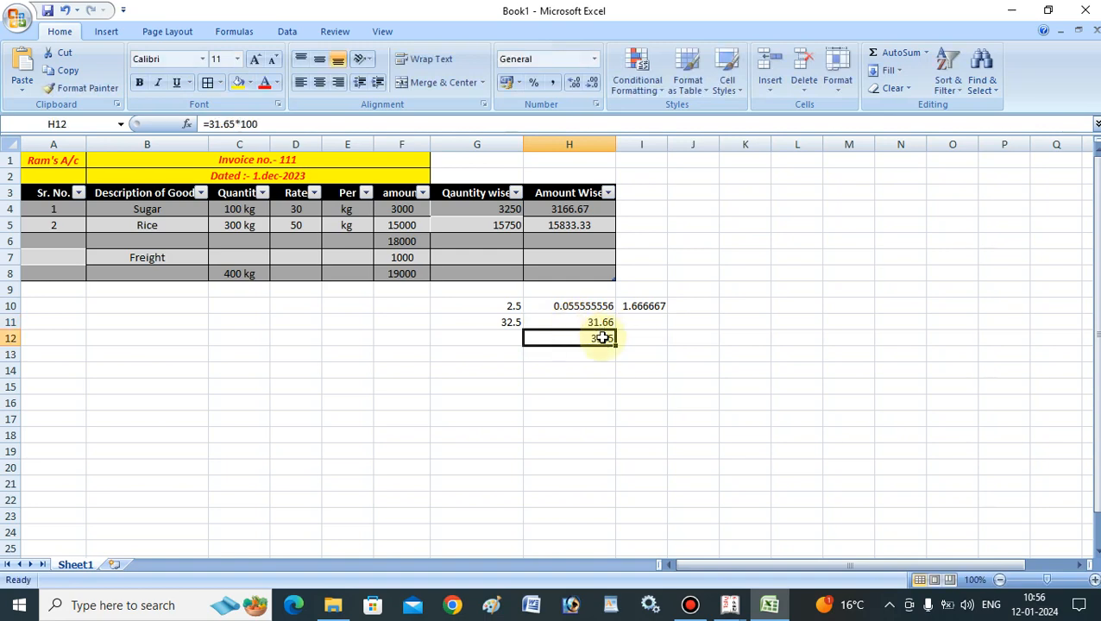
Change Sugar's amount-wise total in H12 to =31.66*100 and compare it with the table figure in H4.
{"action": "double_click", "coordinate": [602, 338]}
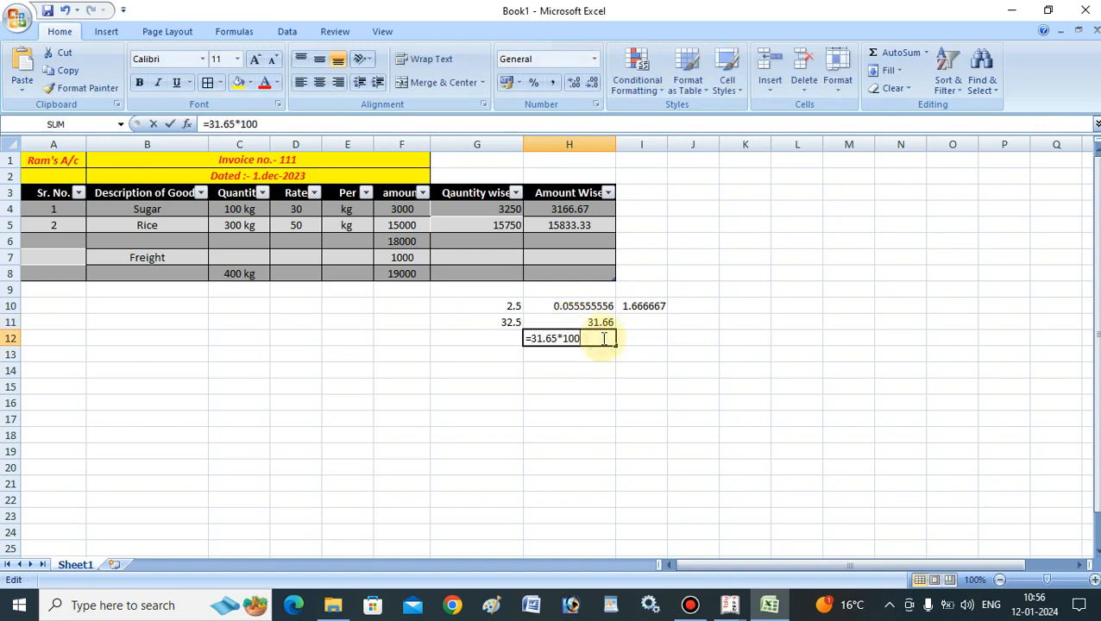
{"action": "left_click", "coordinate": [555, 338]}
{"action": "key", "text": "Delete"}
{"action": "type", "text": "6"}
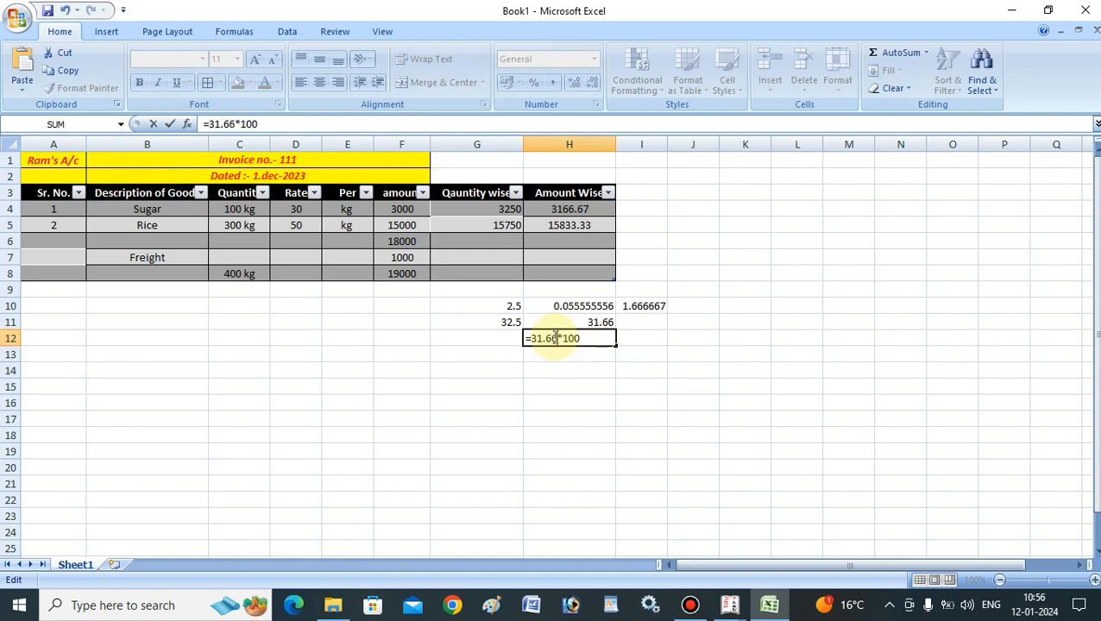
{"action": "key", "text": "Return"}
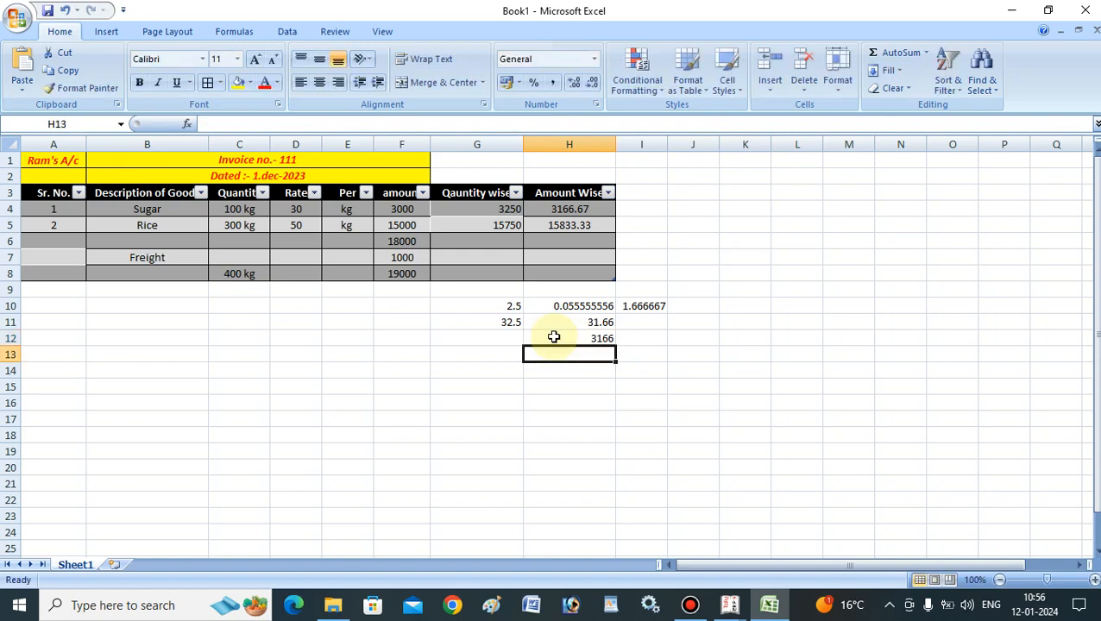
{"action": "left_click", "coordinate": [606, 337]}
{"action": "left_click", "coordinate": [579, 210]}
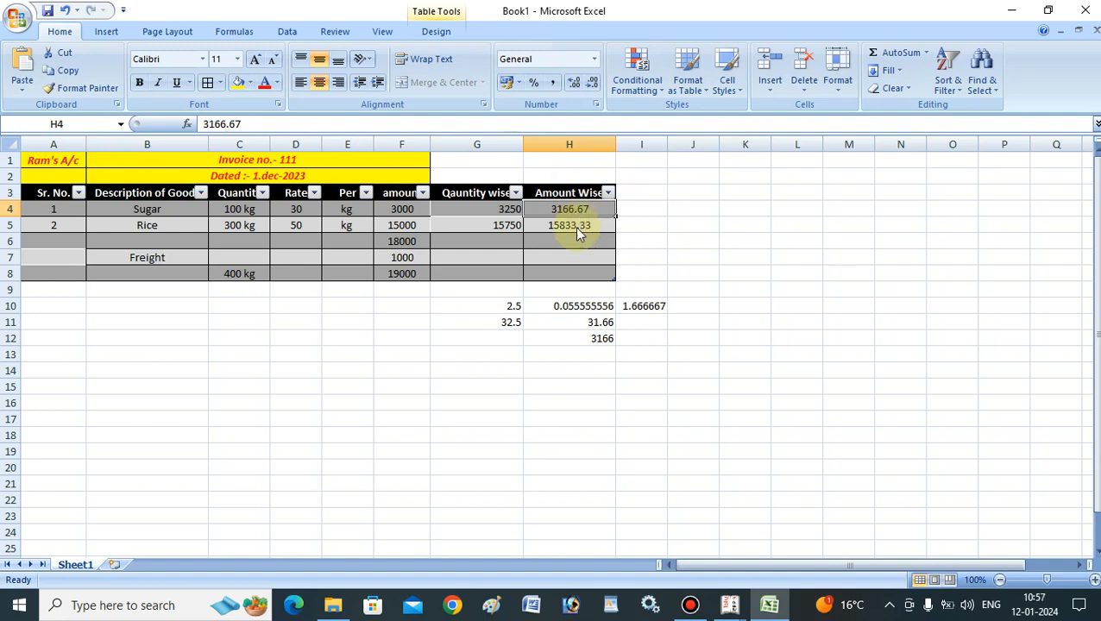
Calculate Rice's quantity-wise rate including freight in cell G14 with the formula =50+2.5.
{"action": "left_click", "coordinate": [555, 225]}
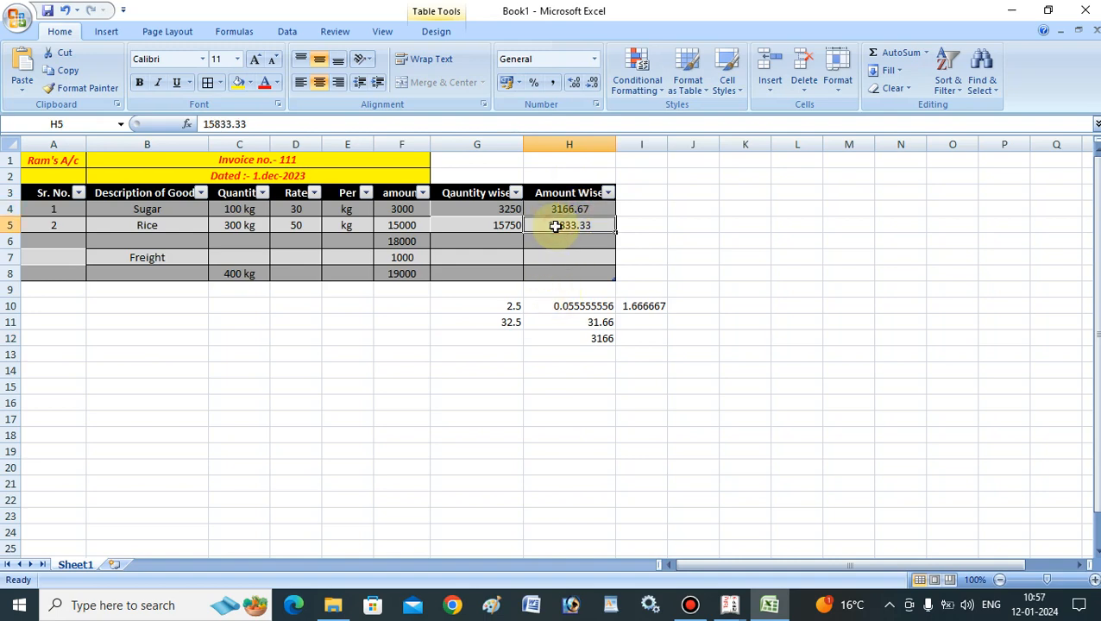
{"action": "left_click", "coordinate": [502, 371]}
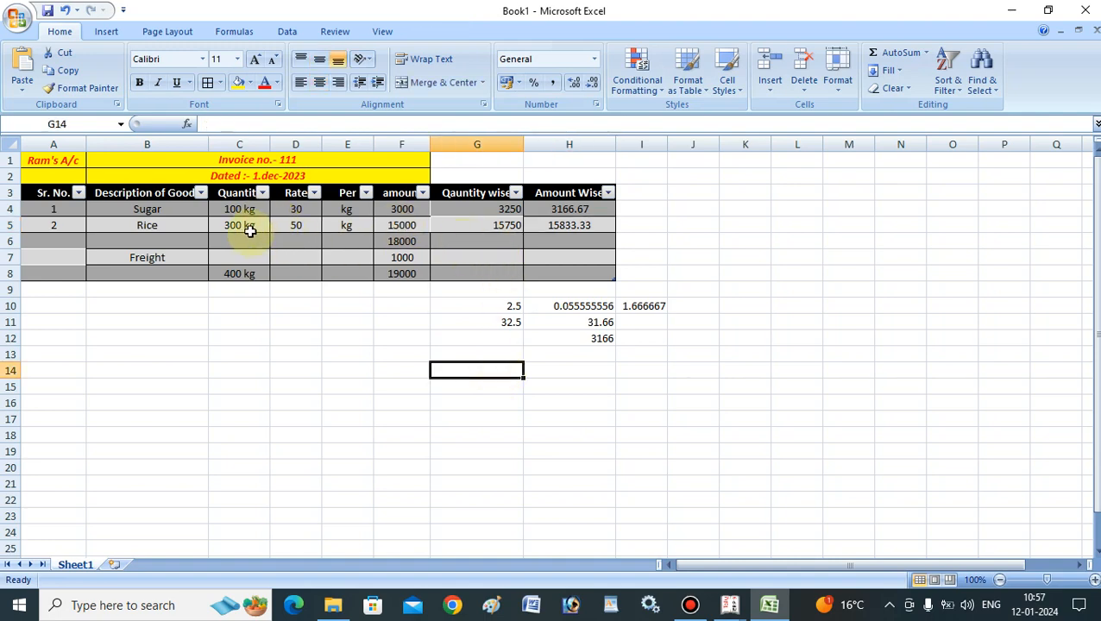
{"action": "type", "text": "="}
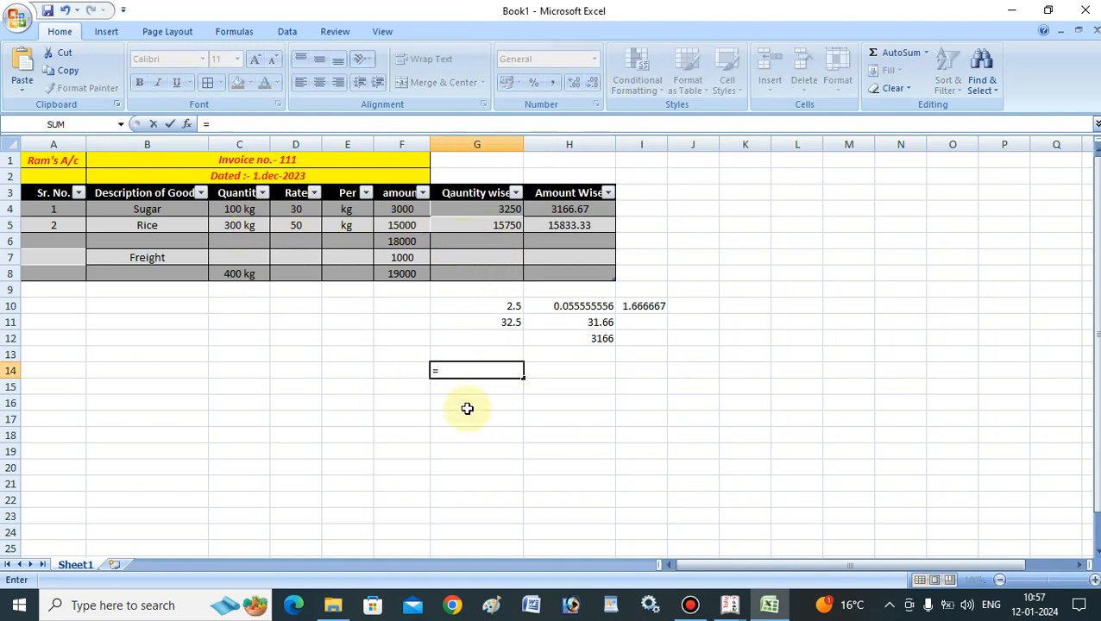
{"action": "type", "text": "100"}
{"action": "key", "text": "BackSpace"}
{"action": "key", "text": "BackSpace"}
{"action": "key", "text": "BackSpace"}
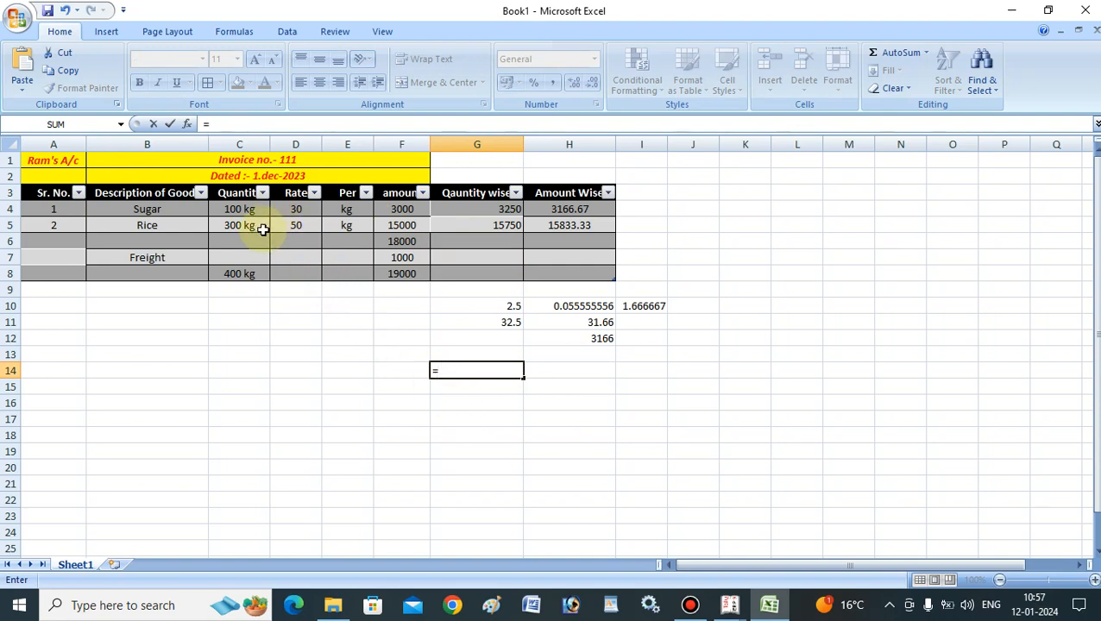
{"action": "type", "text": "50"}
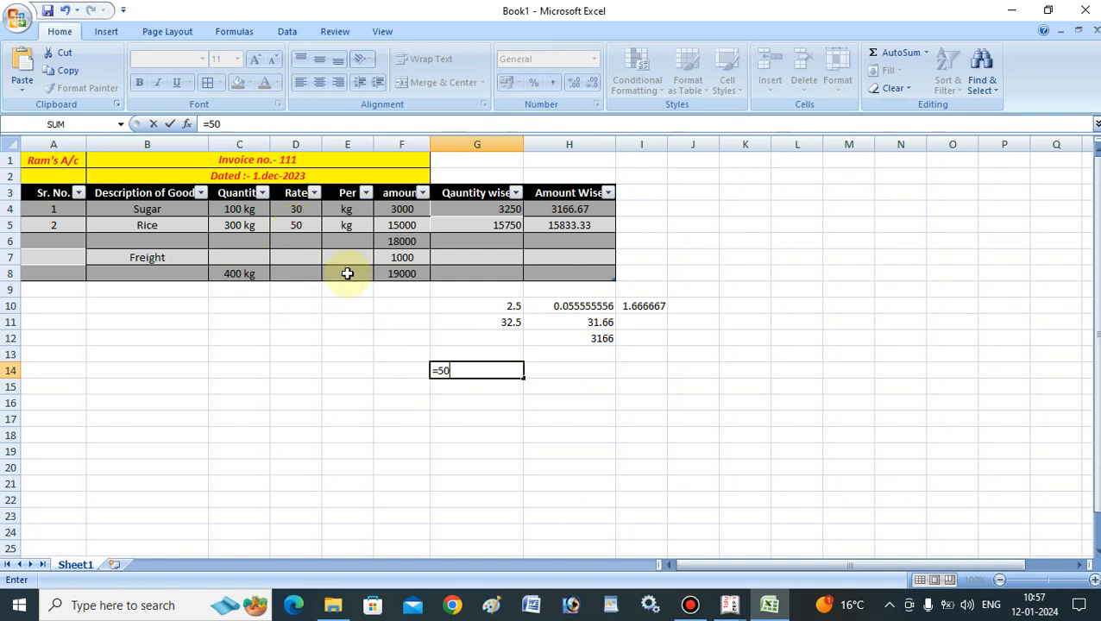
{"action": "type", "text": "+2.5"}
{"action": "key", "text": "Return"}
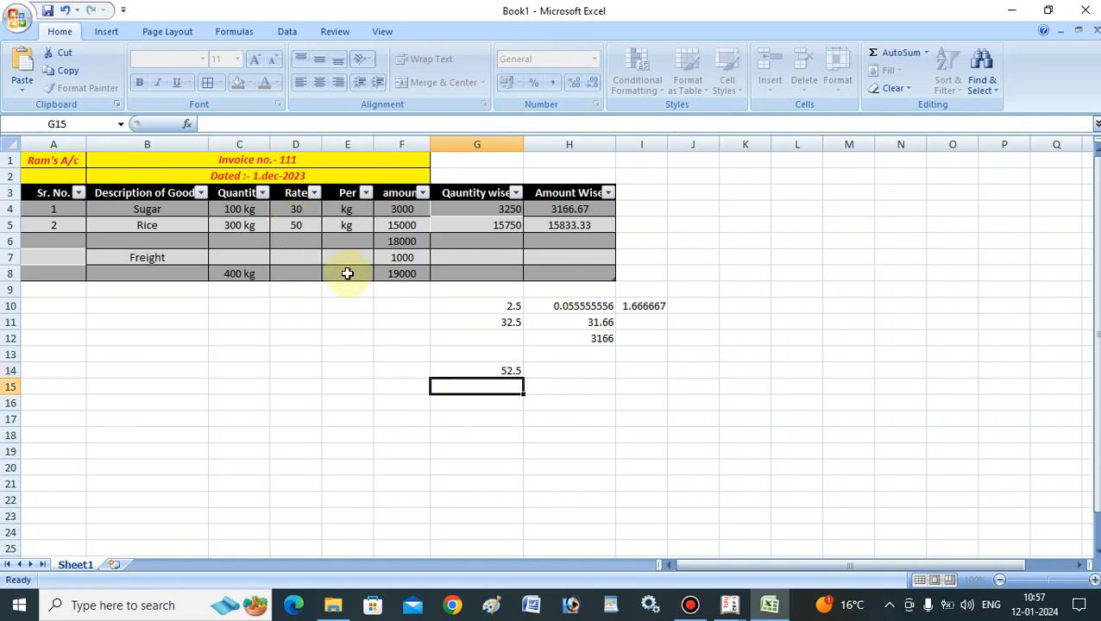
{"action": "left_click", "coordinate": [511, 369]}
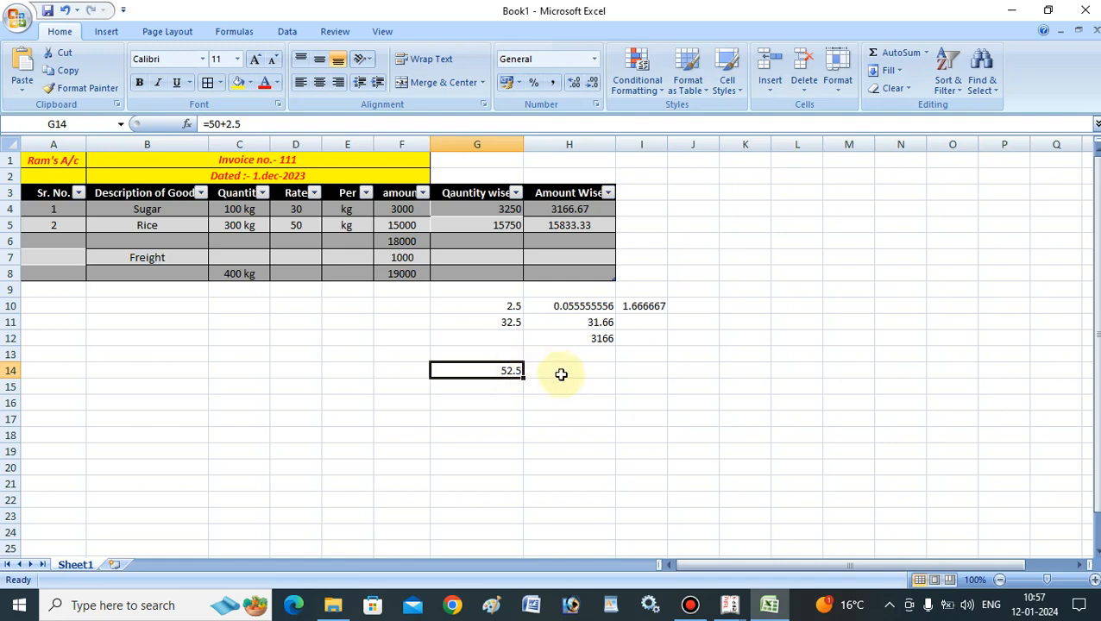
Calculate Rice's quantity-wise total in cell G15 with the formula =300*52.5 and compare it with G5.
{"action": "left_click", "coordinate": [515, 386]}
{"action": "type", "text": "="}
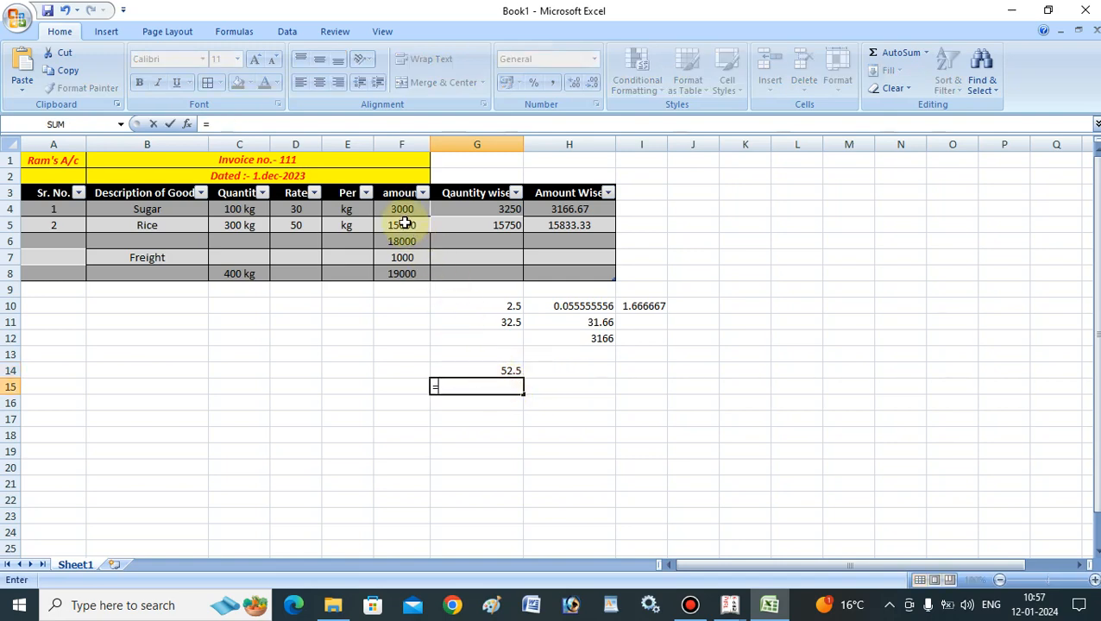
{"action": "type", "text": "15000"}
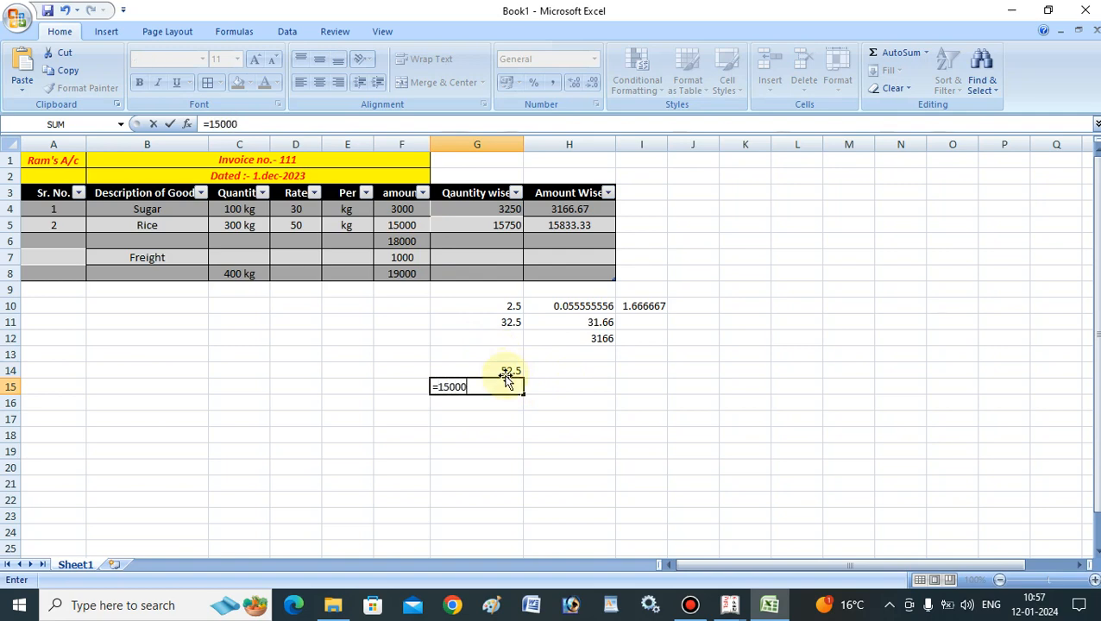
{"action": "type", "text": "*"}
{"action": "key", "text": "BackSpace"}
{"action": "key", "text": "BackSpace"}
{"action": "key", "text": "BackSpace"}
{"action": "key", "text": "BackSpace"}
{"action": "key", "text": "BackSpace"}
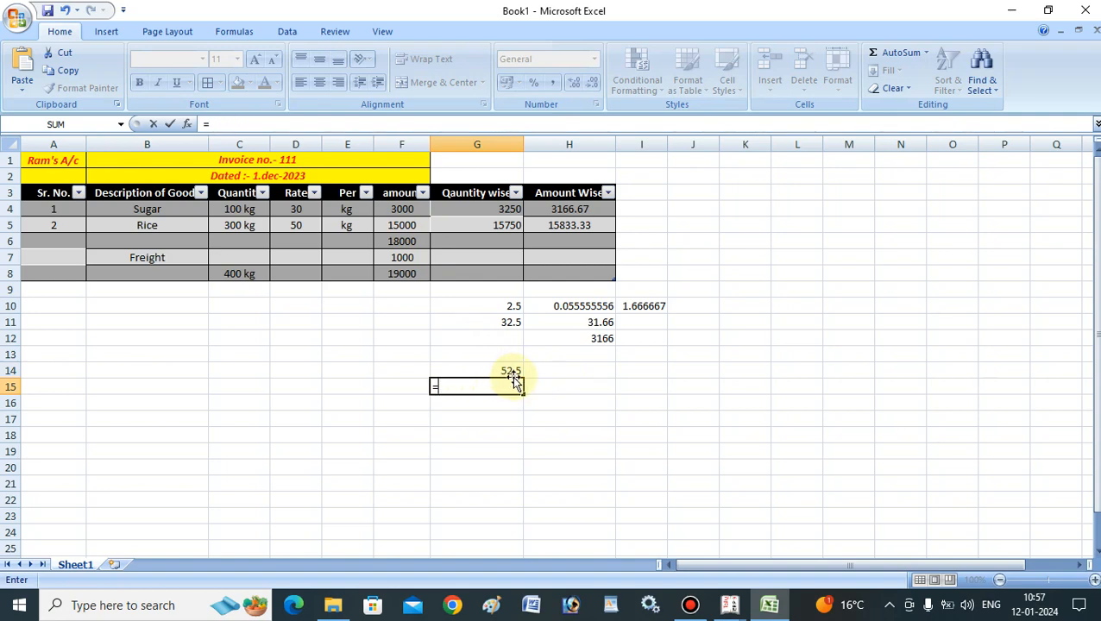
{"action": "type", "text": "300*52"}
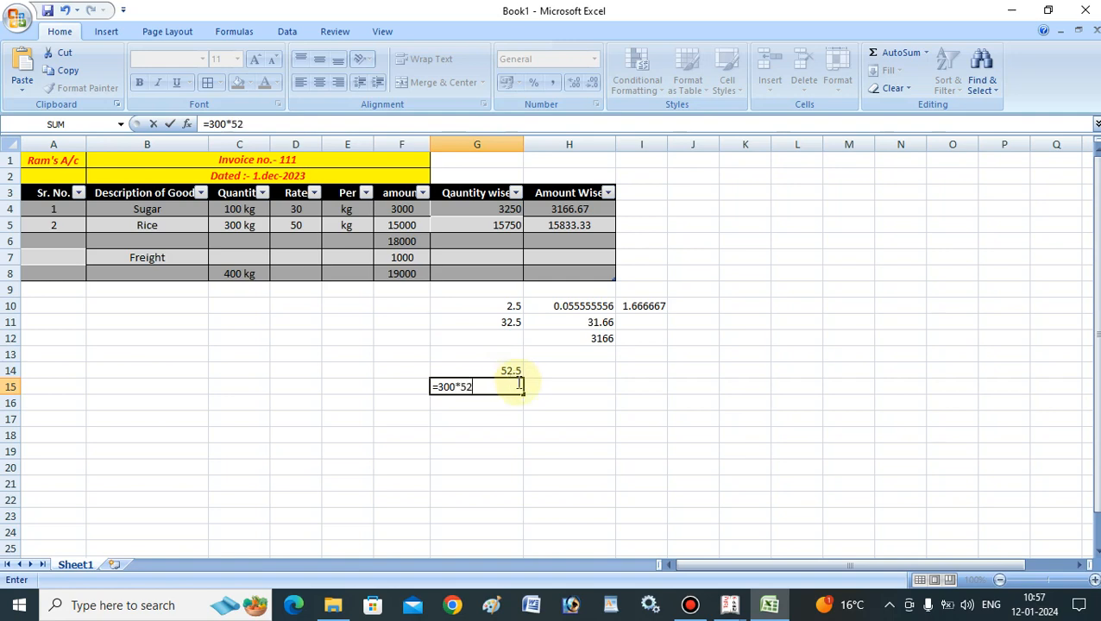
{"action": "type", "text": ".5"}
{"action": "key", "text": "Return"}
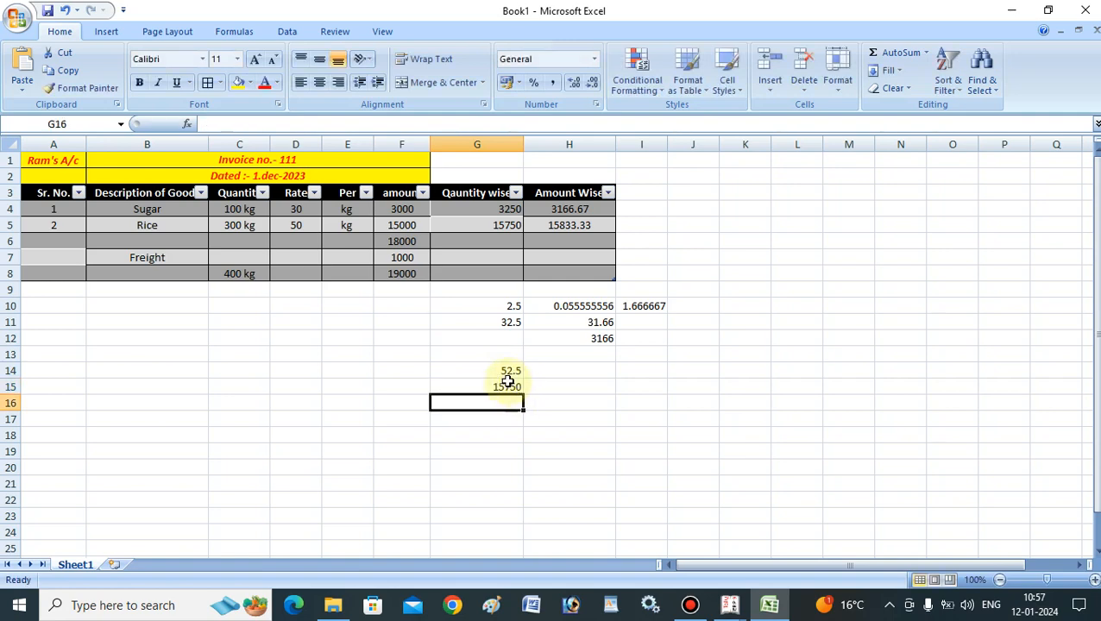
{"action": "left_click", "coordinate": [508, 385]}
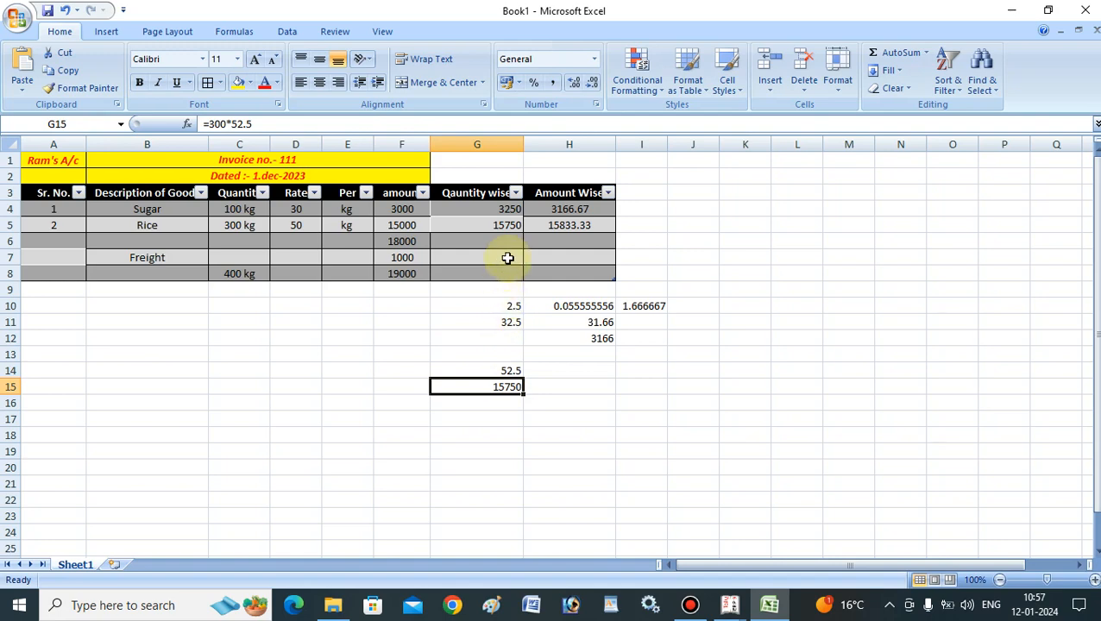
{"action": "left_click", "coordinate": [503, 224]}
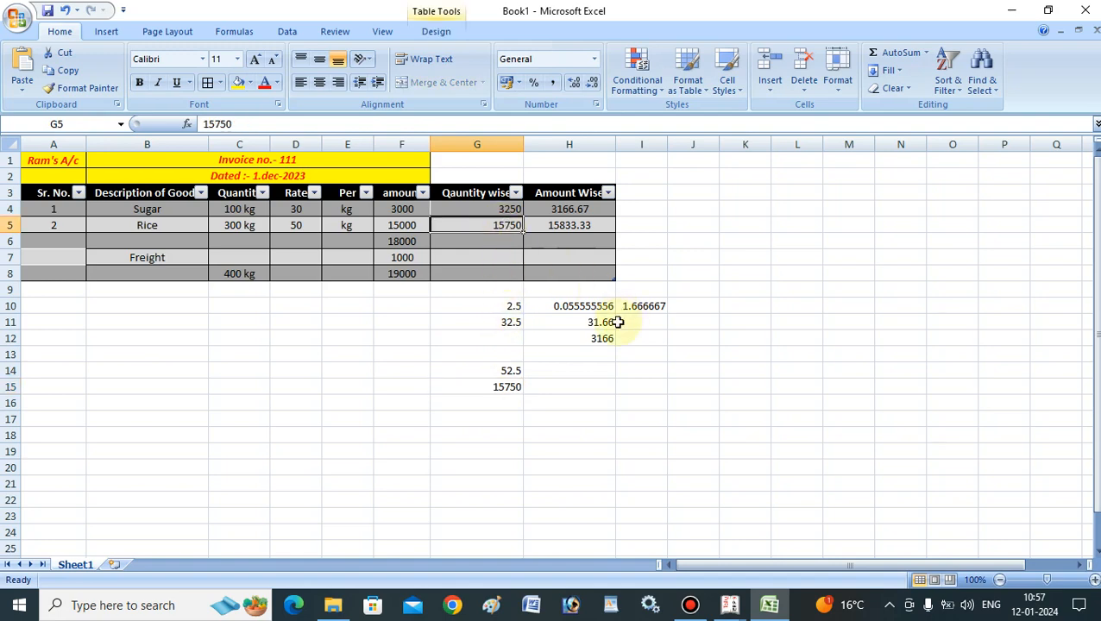
Calculate Rice's amount-wise freight per kilogram in cell H14 with the formula =H10*50.
{"action": "left_click", "coordinate": [595, 369]}
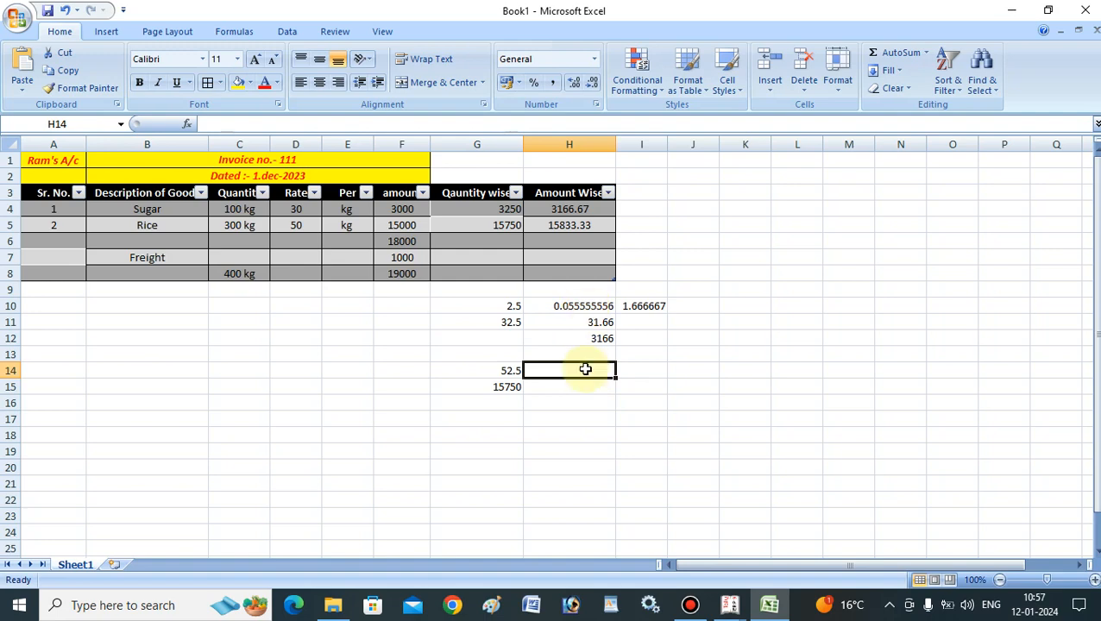
{"action": "type", "text": "="}
{"action": "left_click", "coordinate": [586, 308]}
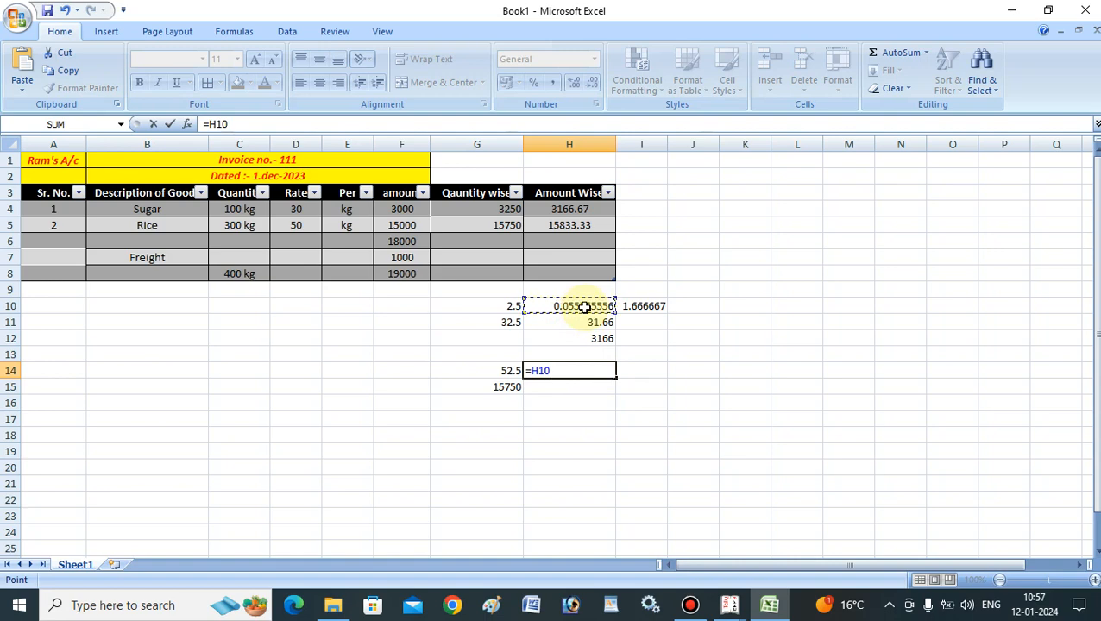
{"action": "type", "text": "*"}
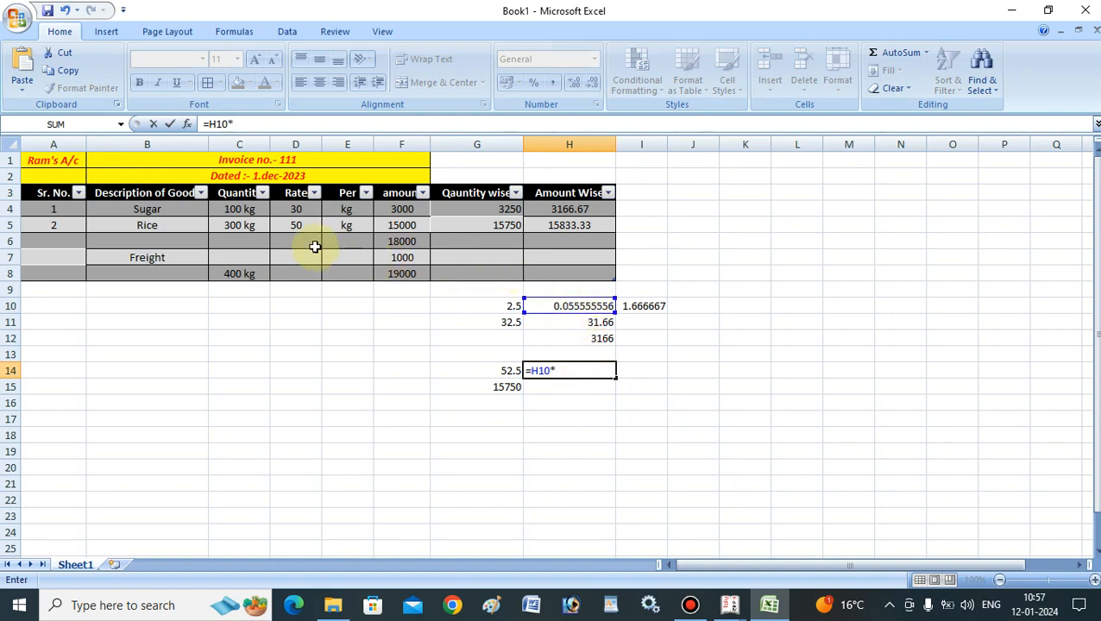
{"action": "type", "text": "50"}
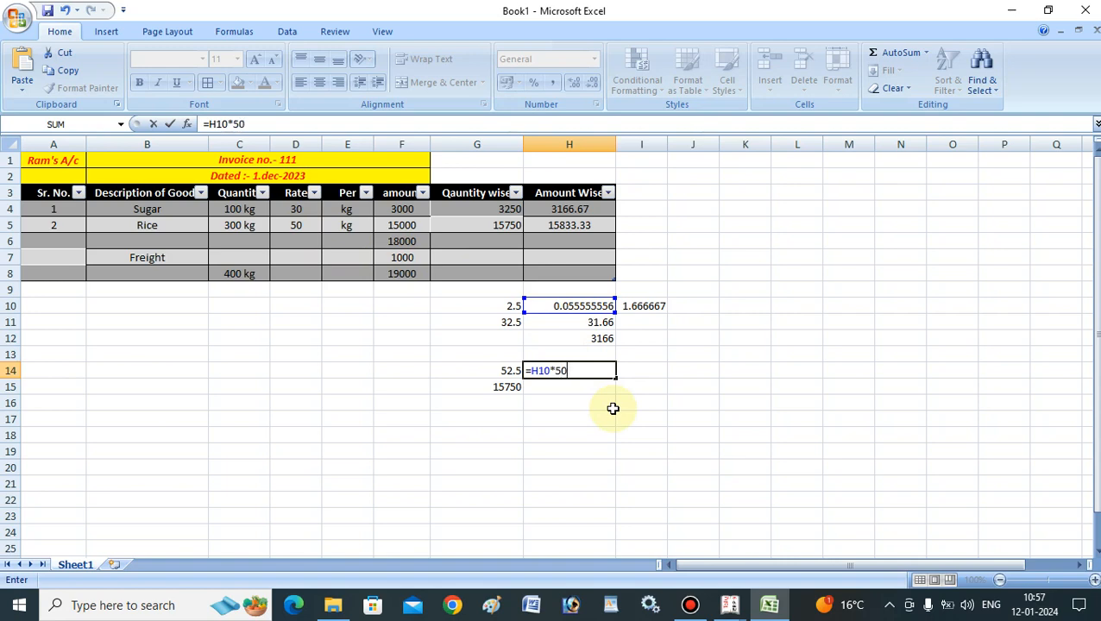
{"action": "key", "text": "Return"}
{"action": "left_click", "coordinate": [588, 373]}
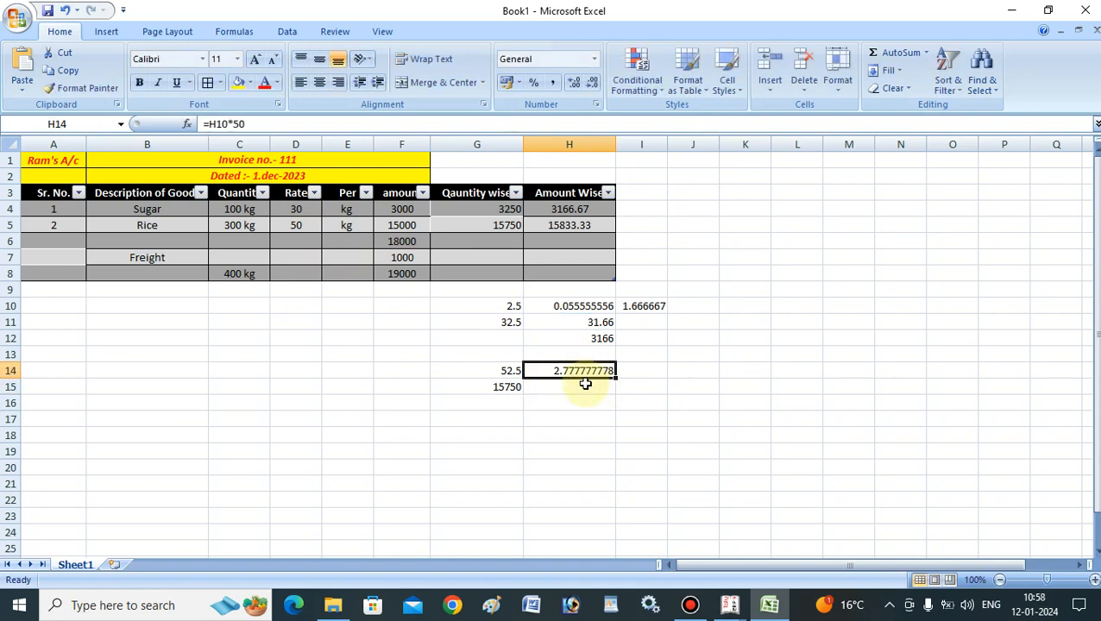
Calculate Rice's amount-wise rate including freight in cell H15 with the formula =H14+50.
{"action": "left_click", "coordinate": [584, 384]}
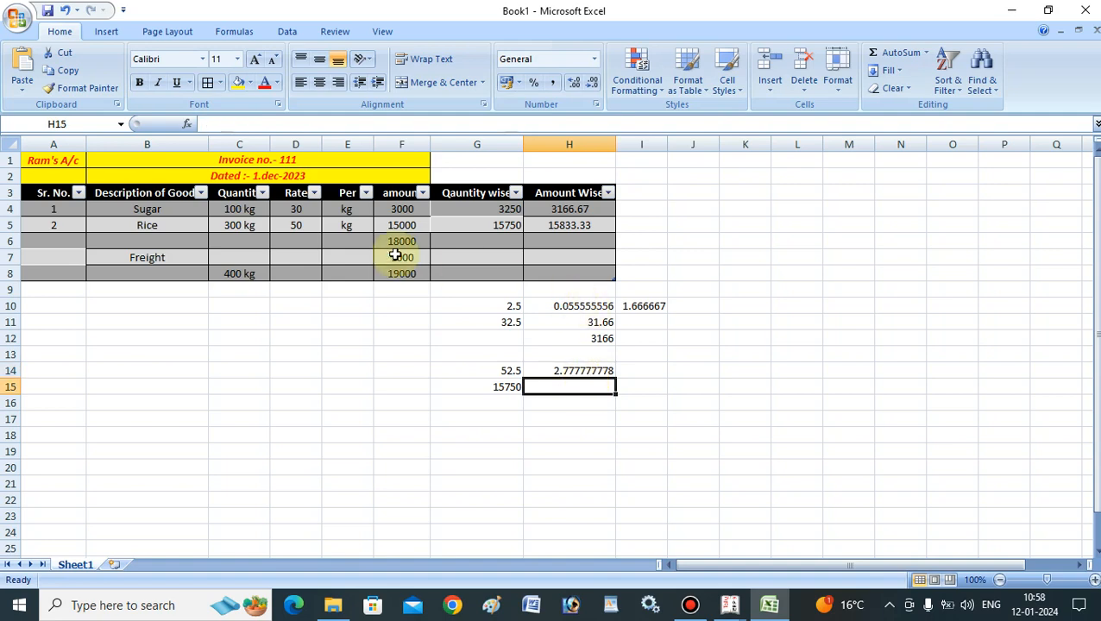
{"action": "left_click", "coordinate": [570, 306]}
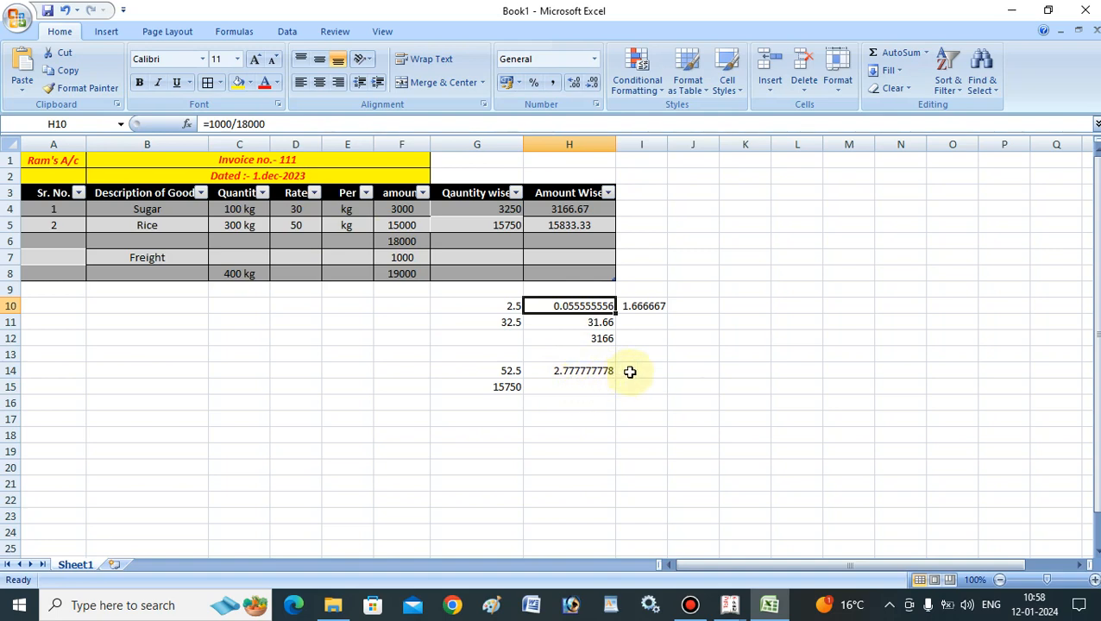
{"action": "left_click", "coordinate": [581, 385]}
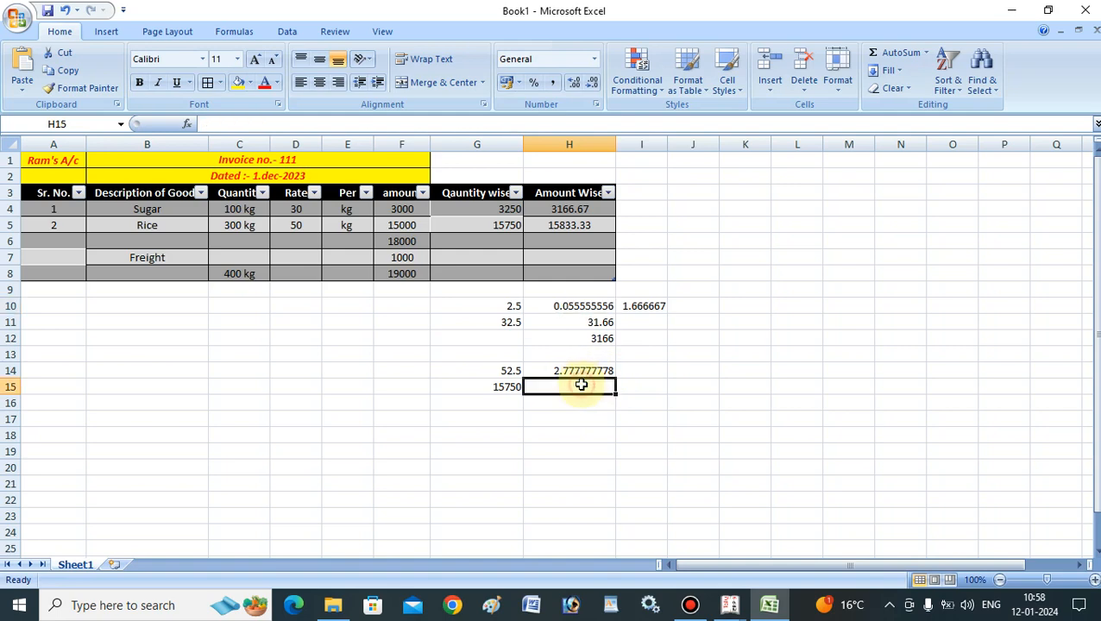
{"action": "type", "text": "="}
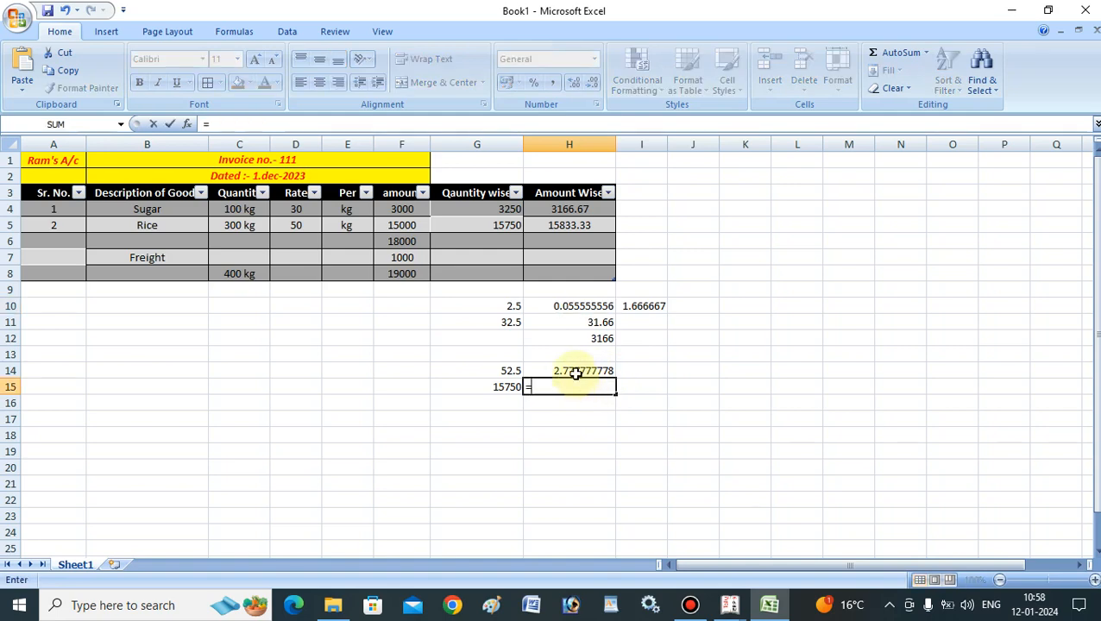
{"action": "left_click", "coordinate": [574, 373]}
{"action": "type", "text": "+"}
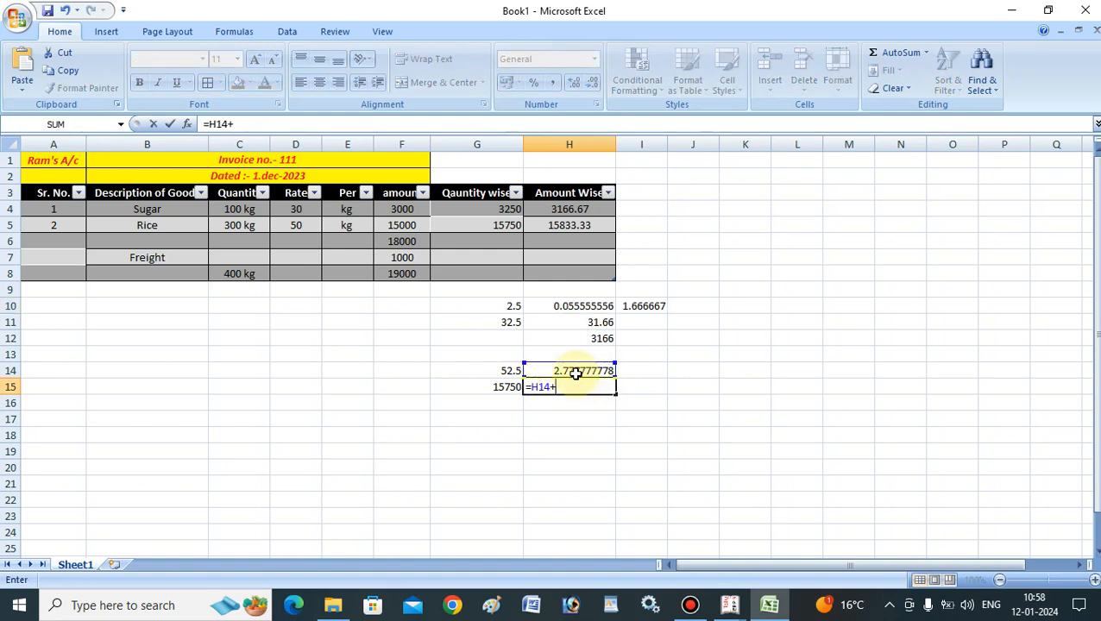
{"action": "type", "text": "50"}
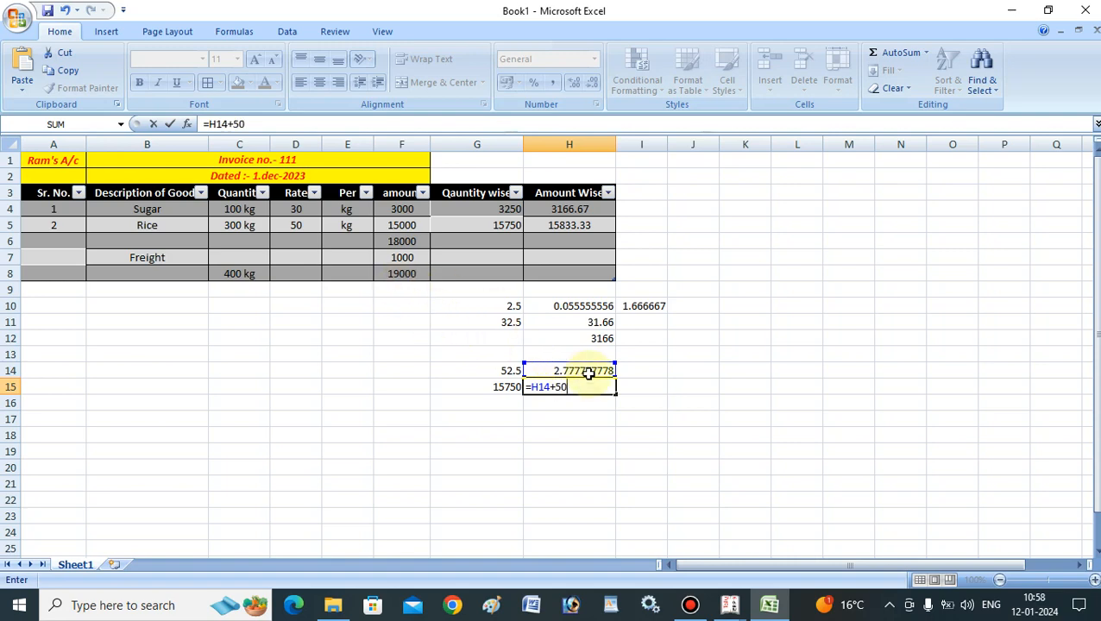
{"action": "key", "text": "Return"}
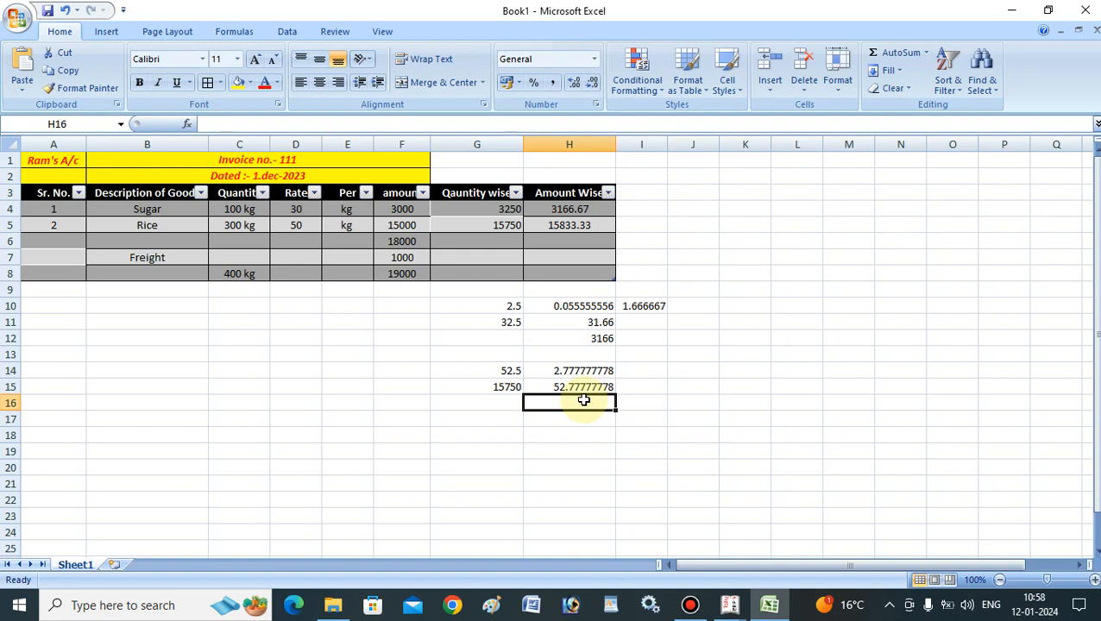
Calculate Rice's amount-wise total in cell H16 by multiplying H15 by the 300 kg quantity, and compare it with H5.
{"action": "type", "text": "=5"}
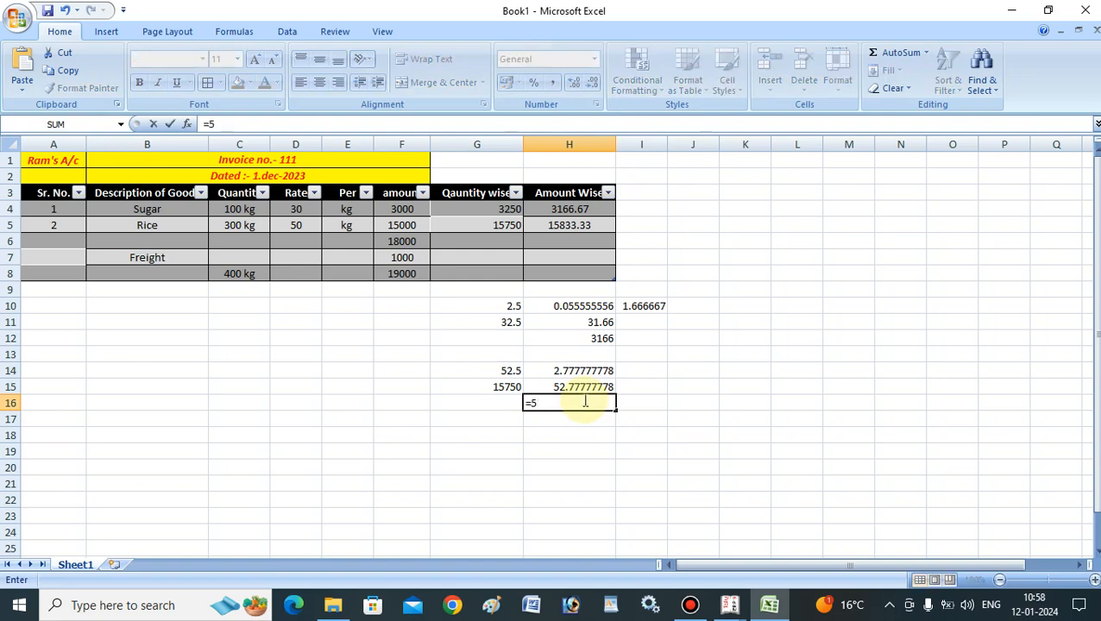
{"action": "type", "text": "2.77"}
{"action": "key", "text": "BackSpace"}
{"action": "key", "text": "BackSpace"}
{"action": "key", "text": "BackSpace"}
{"action": "key", "text": "BackSpace"}
{"action": "key", "text": "BackSpace"}
{"action": "left_click", "coordinate": [585, 387]}
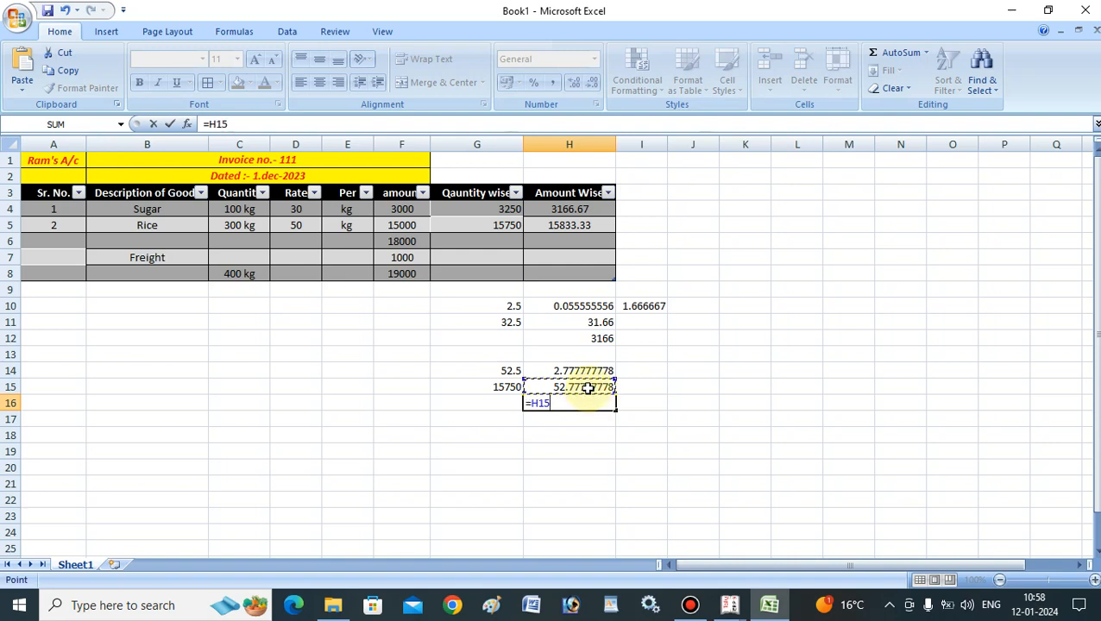
{"action": "type", "text": "*"}
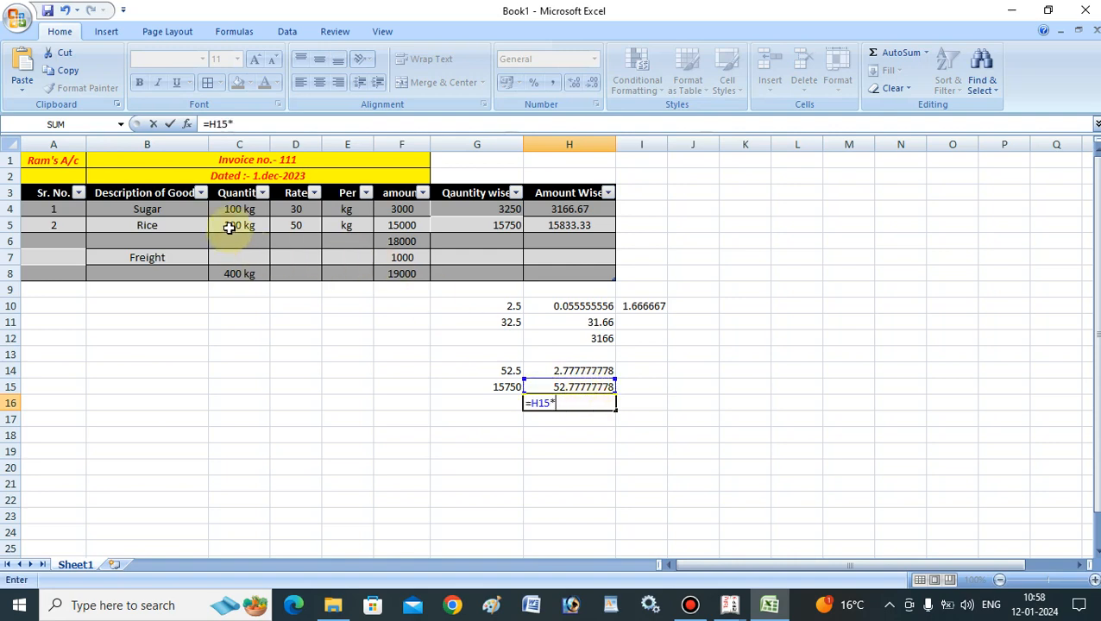
{"action": "key", "text": "Return"}
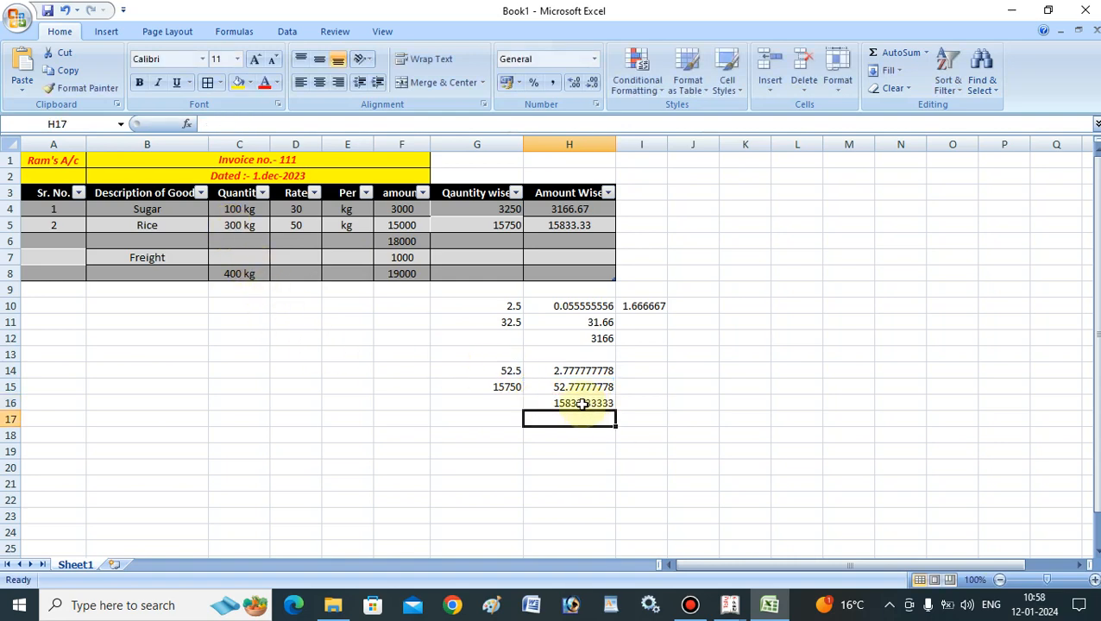
{"action": "left_click", "coordinate": [561, 229]}
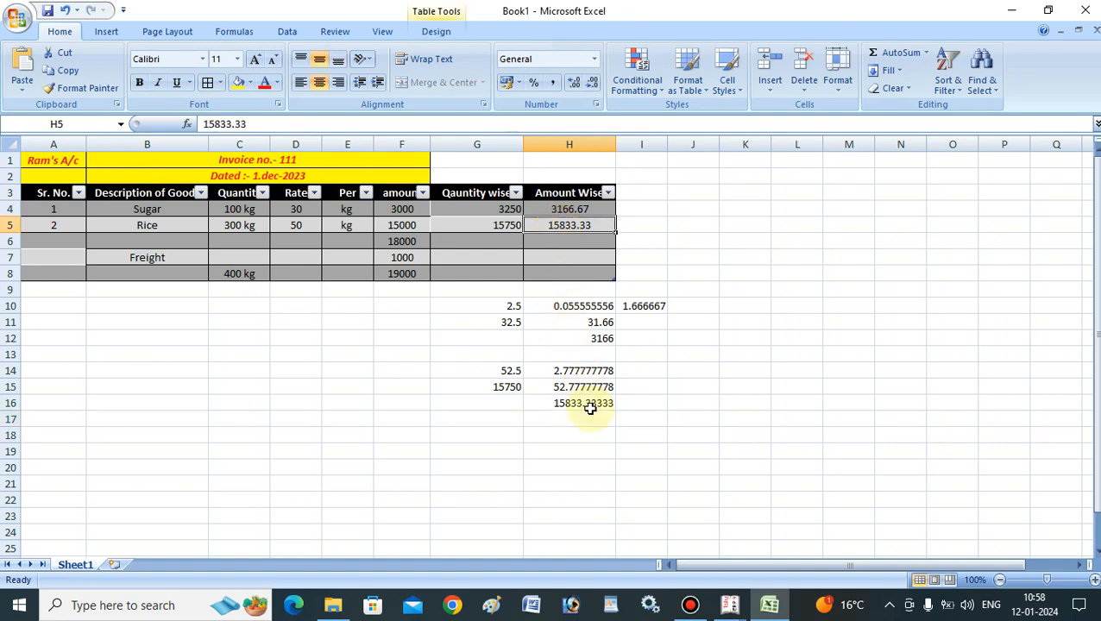
Clear the open windows down to the desktop and switch to the Tally.ERP 9 window of Bright World Computer Institute.
{"action": "left_click", "coordinate": [729, 604]}
{"action": "left_click", "coordinate": [665, 555]}
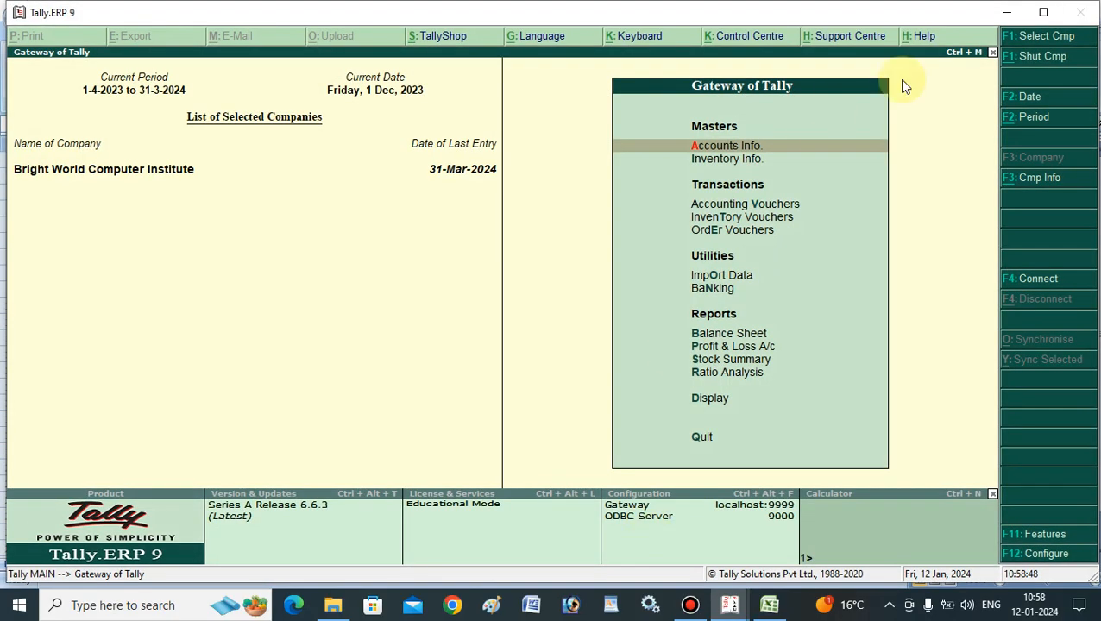
{"action": "left_click", "coordinate": [1005, 11]}
{"action": "left_click", "coordinate": [1004, 8]}
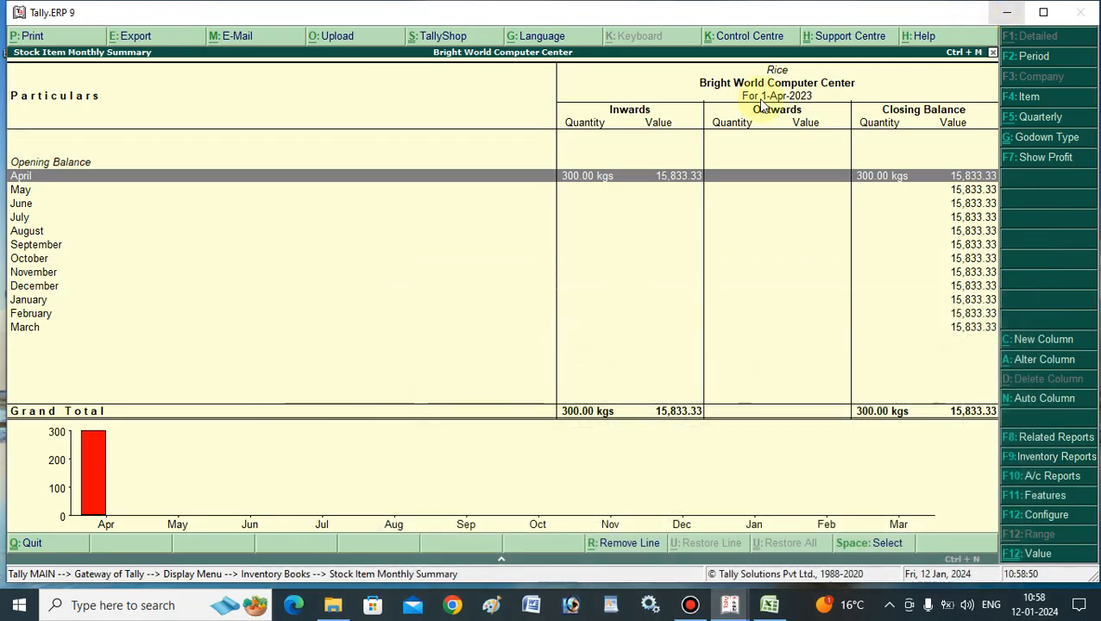
{"action": "left_click", "coordinate": [1003, 13]}
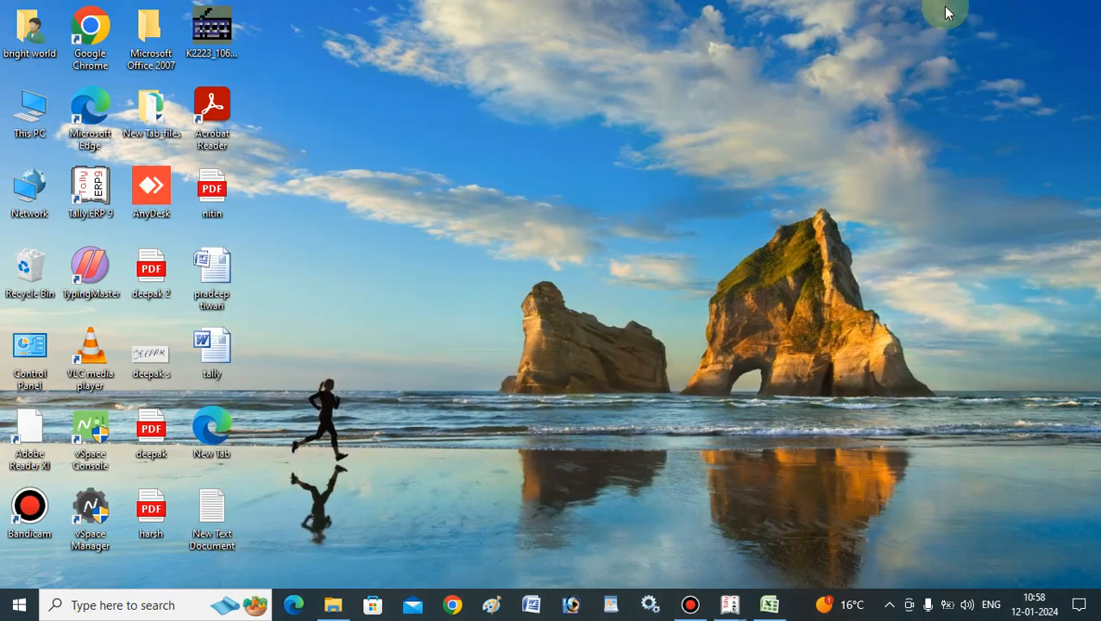
{"action": "right_click", "coordinate": [416, 125]}
{"action": "left_click", "coordinate": [461, 175]}
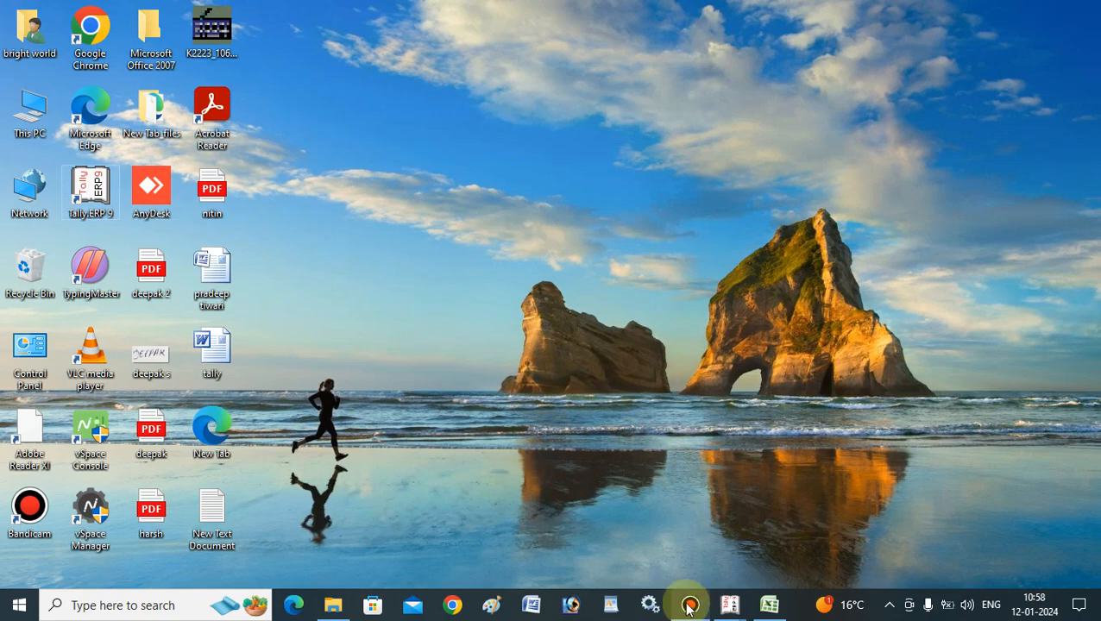
{"action": "left_click", "coordinate": [725, 609]}
{"action": "left_click", "coordinate": [677, 559]}
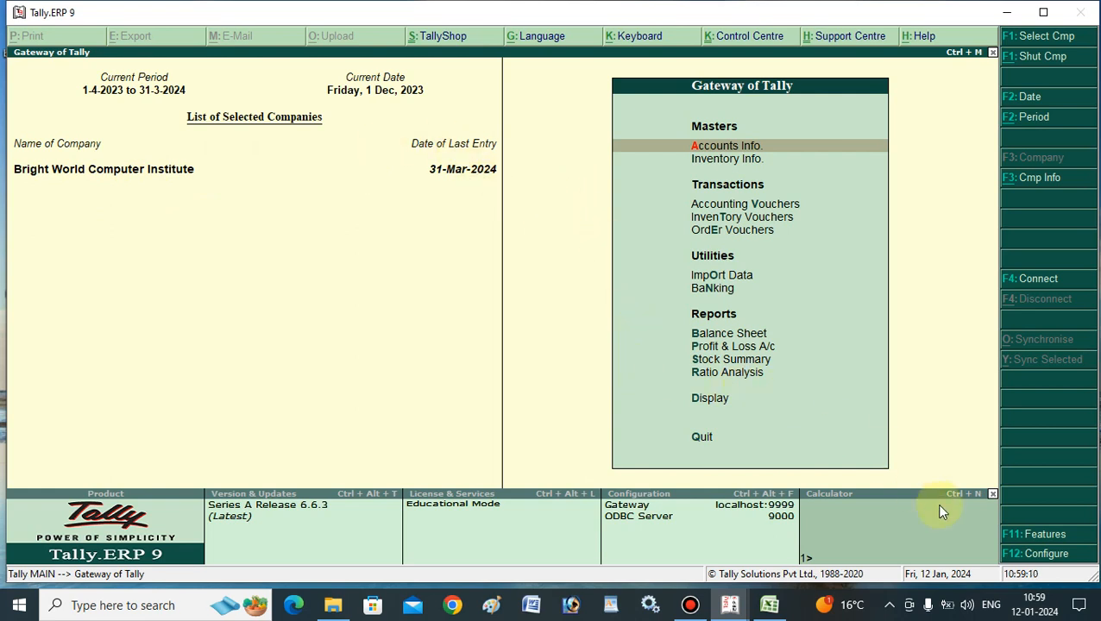
Open the company's accounting features and check the option to record purchases in invoice mode.
{"action": "left_click", "coordinate": [1021, 533]}
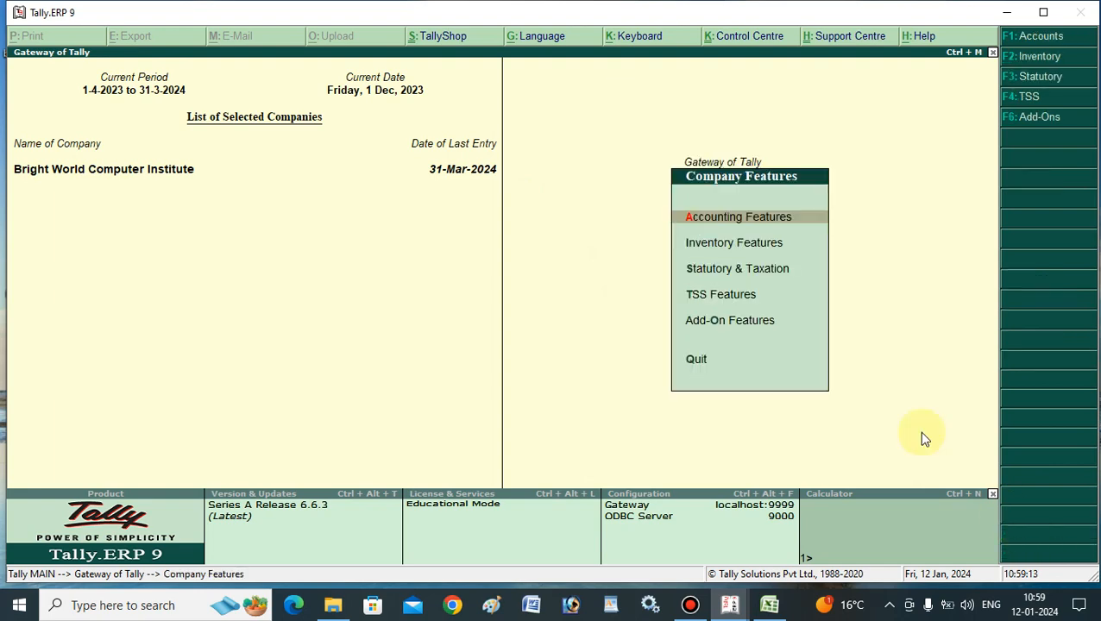
{"action": "left_click", "coordinate": [734, 217]}
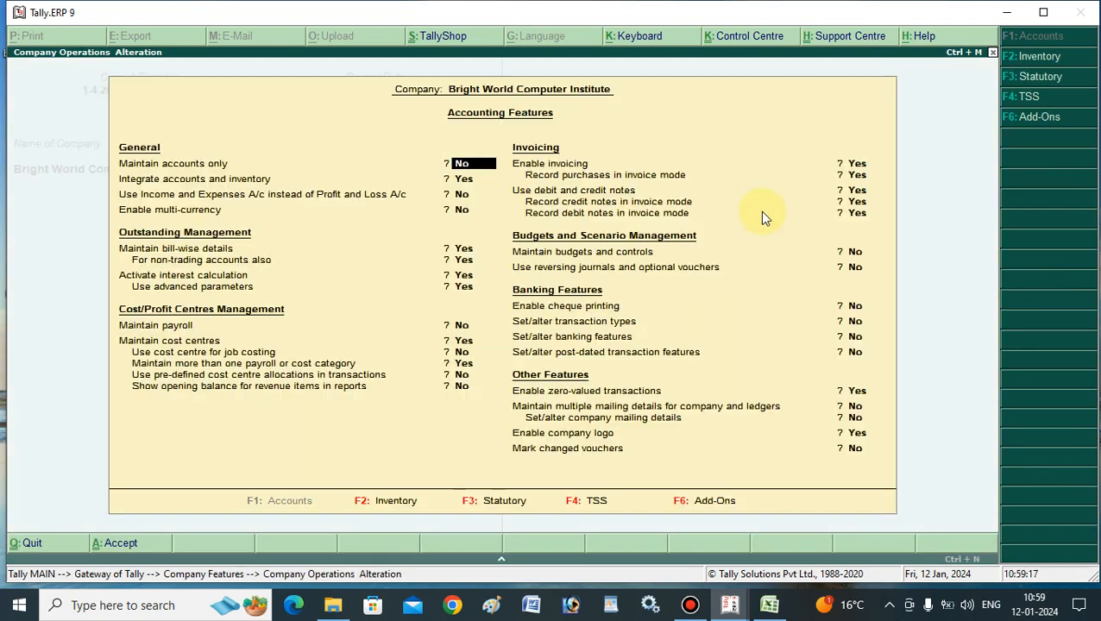
{"action": "left_click", "coordinate": [543, 176]}
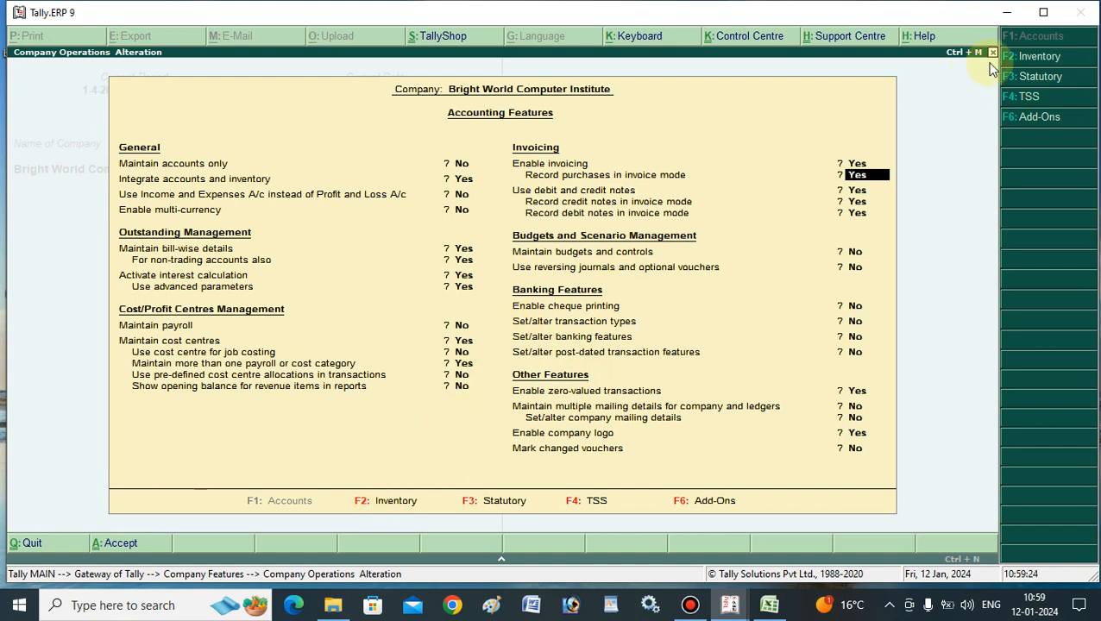
Check the Track additional costs of purchases option in the inventory features and return to the Gateway of Tally without saving.
{"action": "left_click", "coordinate": [1023, 67]}
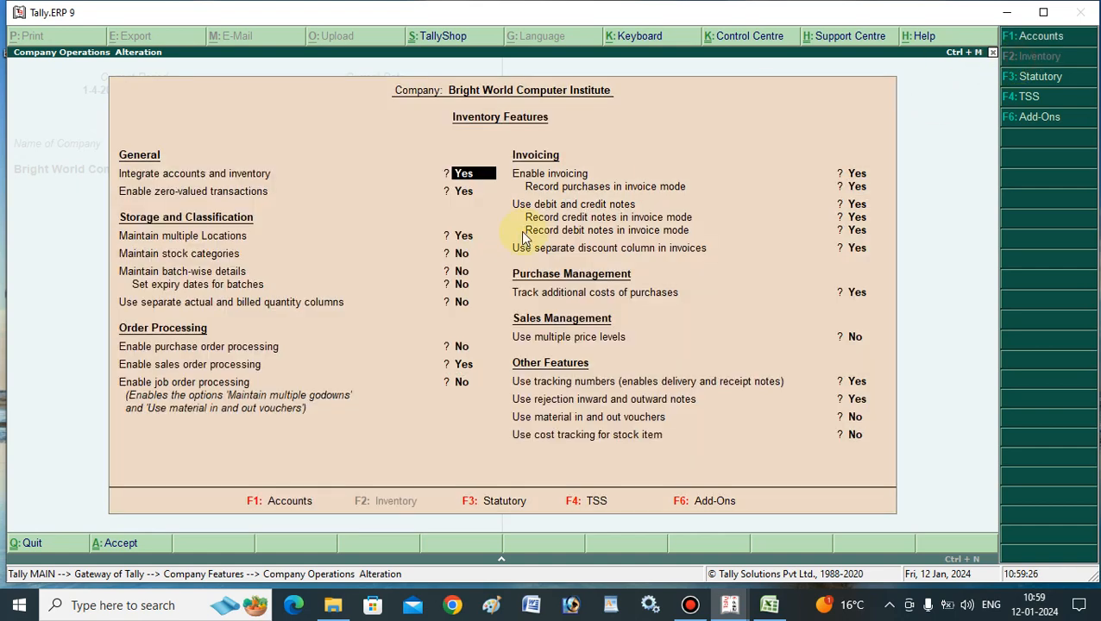
{"action": "left_click", "coordinate": [554, 293]}
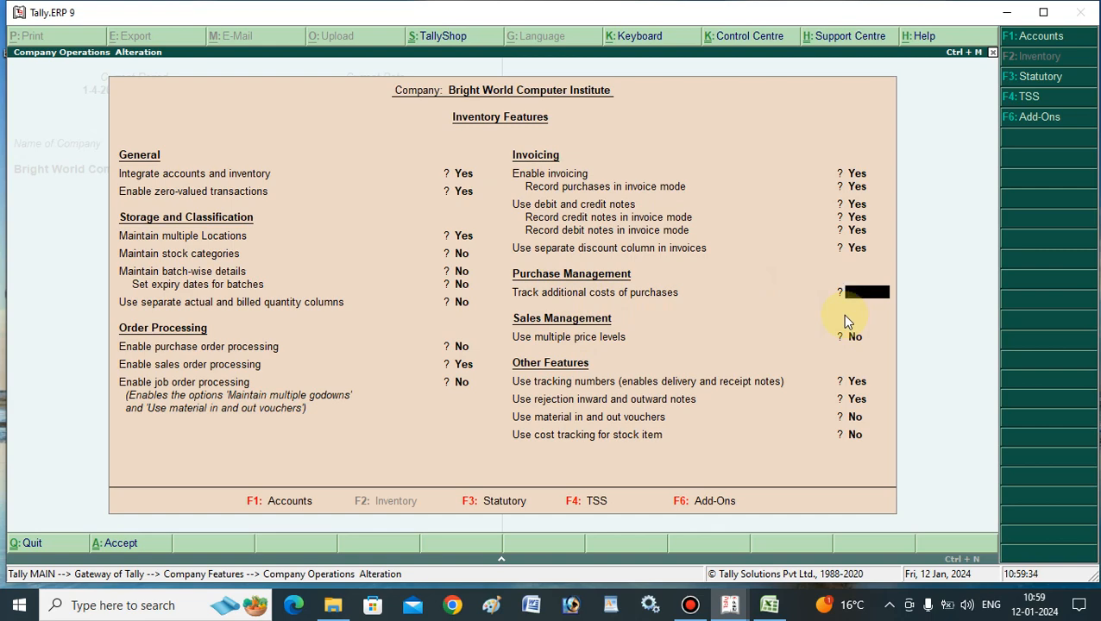
{"action": "key", "text": "Escape"}
{"action": "key", "text": "Return"}
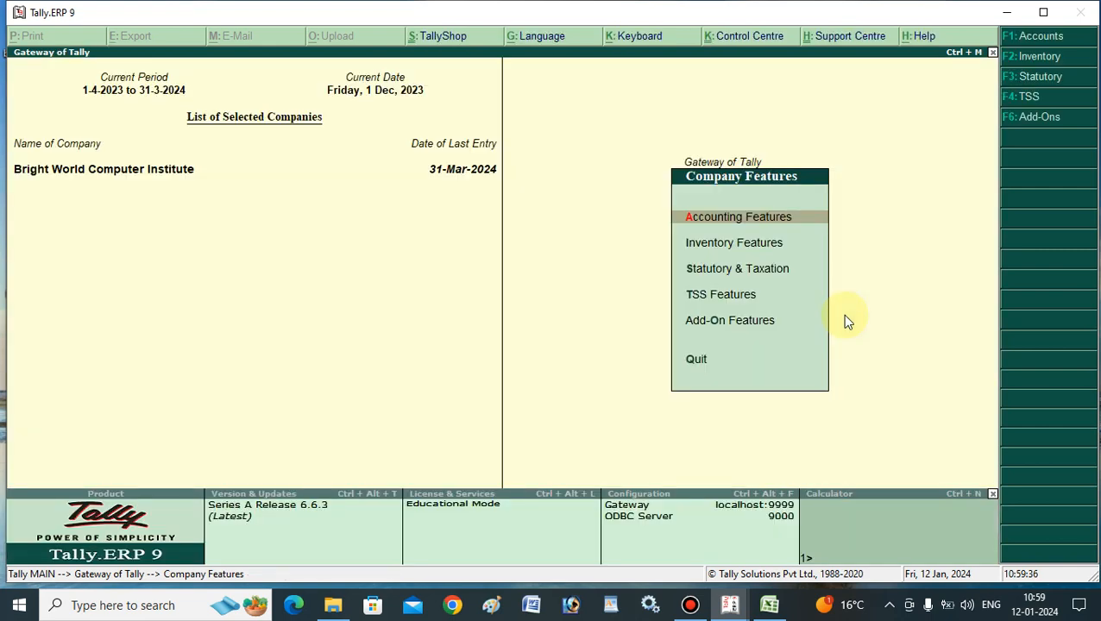
{"action": "key", "text": "Escape"}
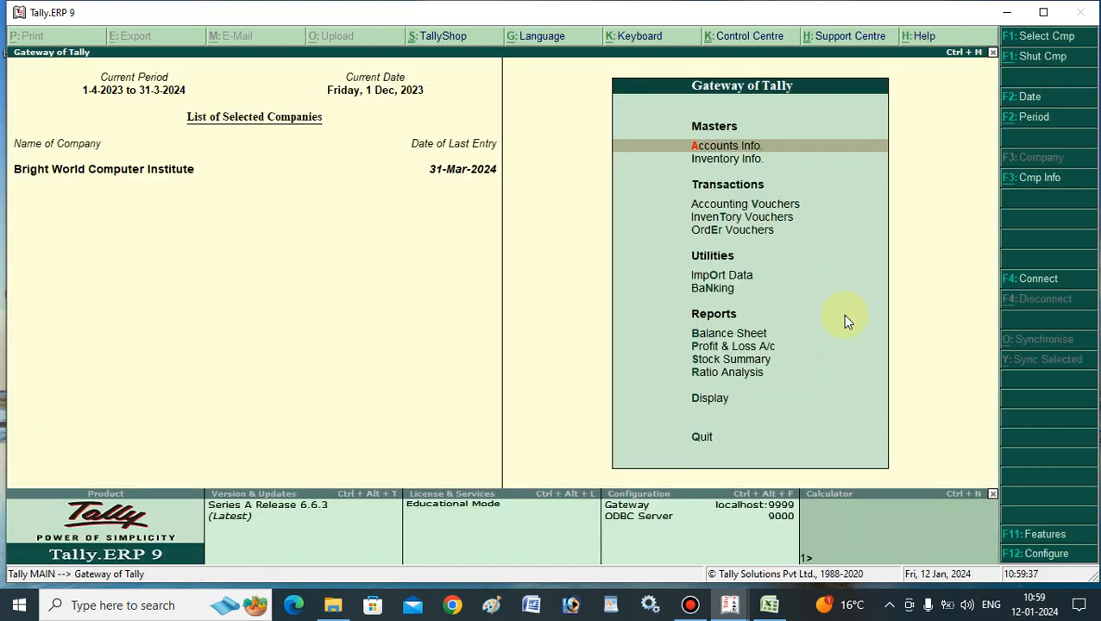
Open the Direct Expenses account group for alteration as a single group.
{"action": "left_click", "coordinate": [732, 151]}
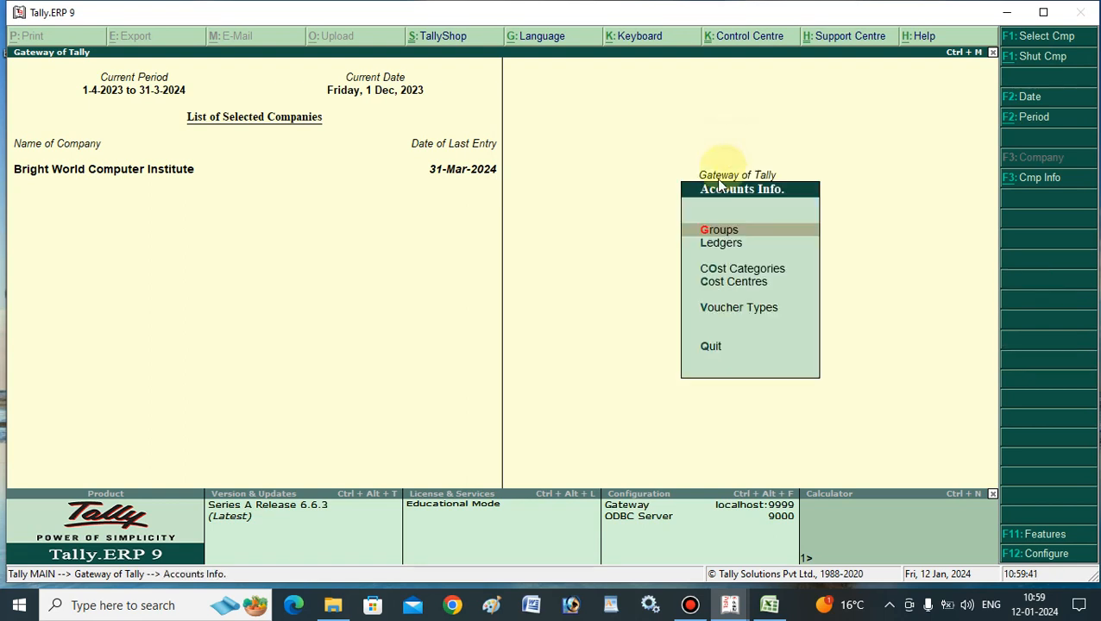
{"action": "left_click", "coordinate": [722, 232]}
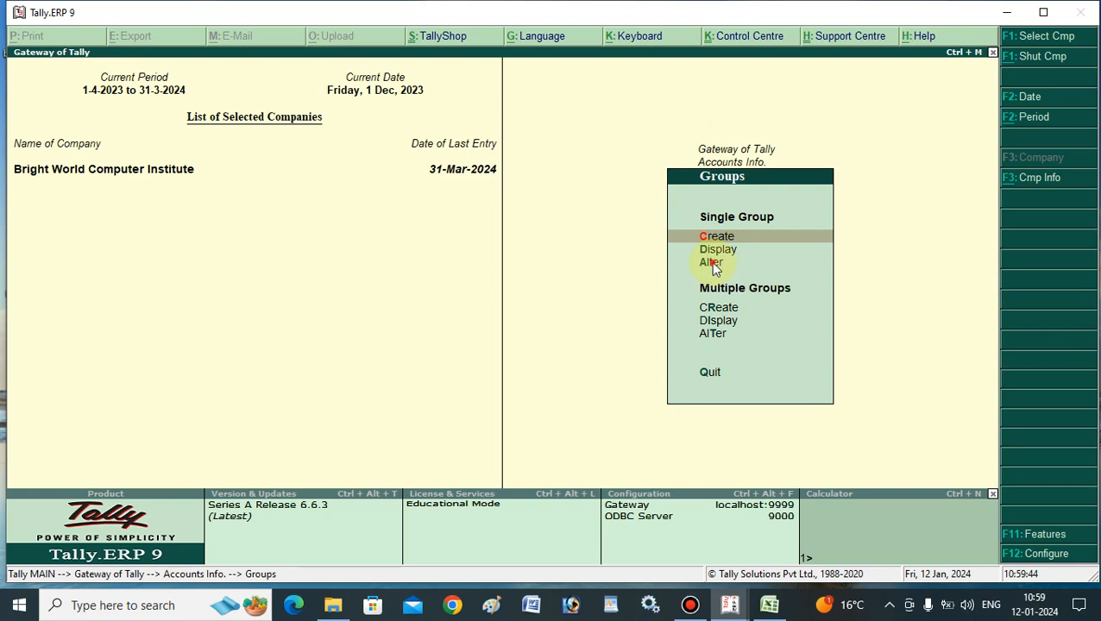
{"action": "left_click", "coordinate": [710, 261]}
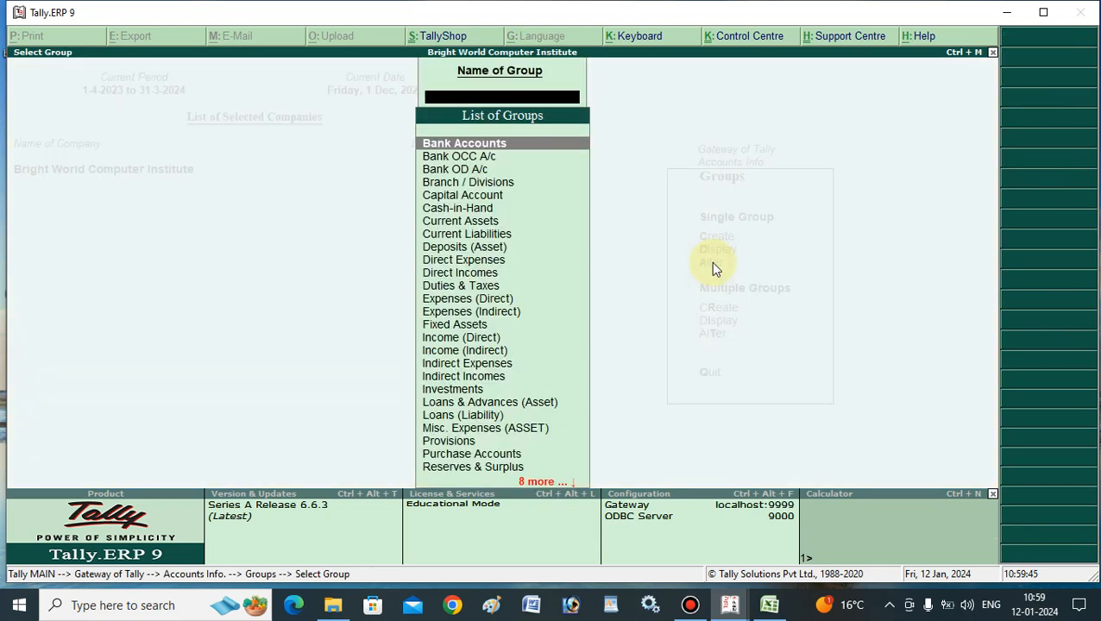
{"action": "left_click", "coordinate": [479, 262]}
{"action": "left_click", "coordinate": [484, 260]}
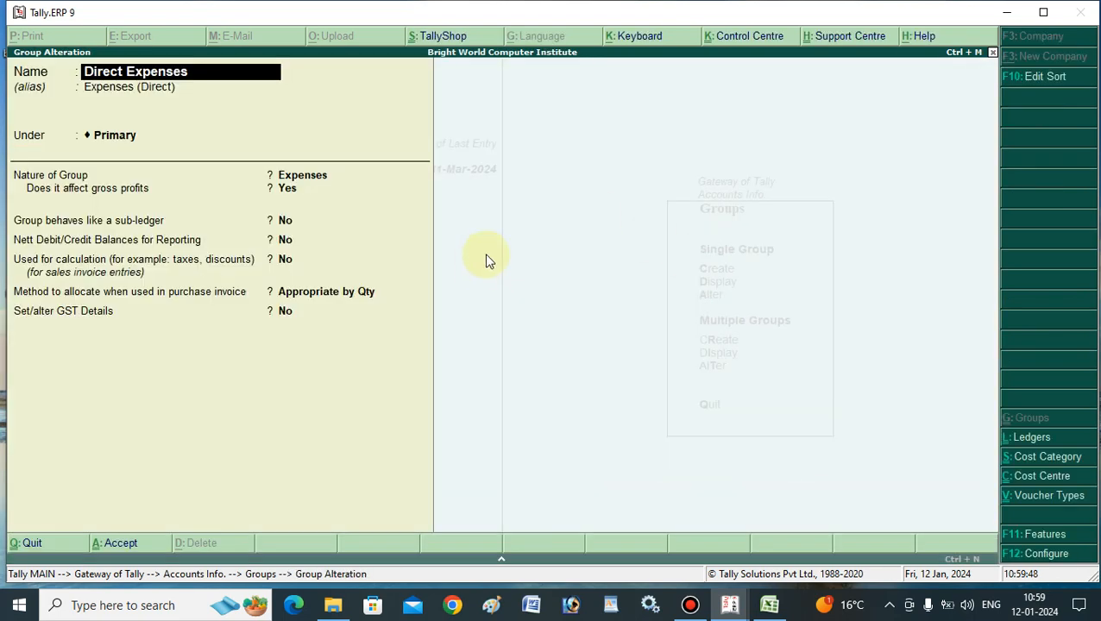
Set the Direct Expenses group's purchase invoice allocation method to Appropriate by Value, save it and return to the accounts information.
{"action": "left_click", "coordinate": [89, 298]}
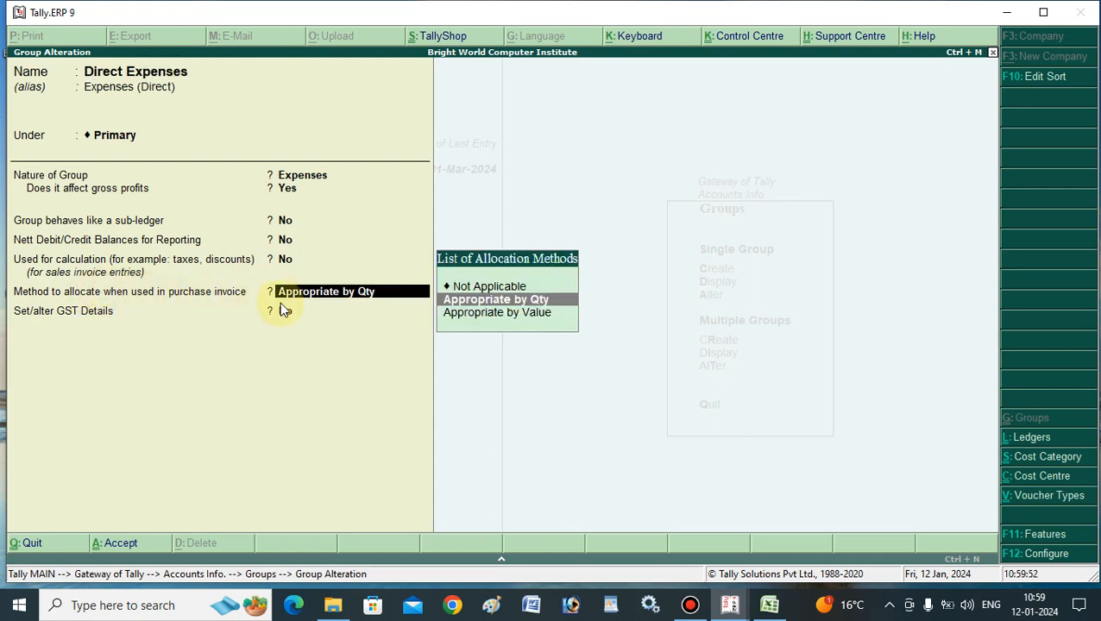
{"action": "left_click", "coordinate": [529, 315]}
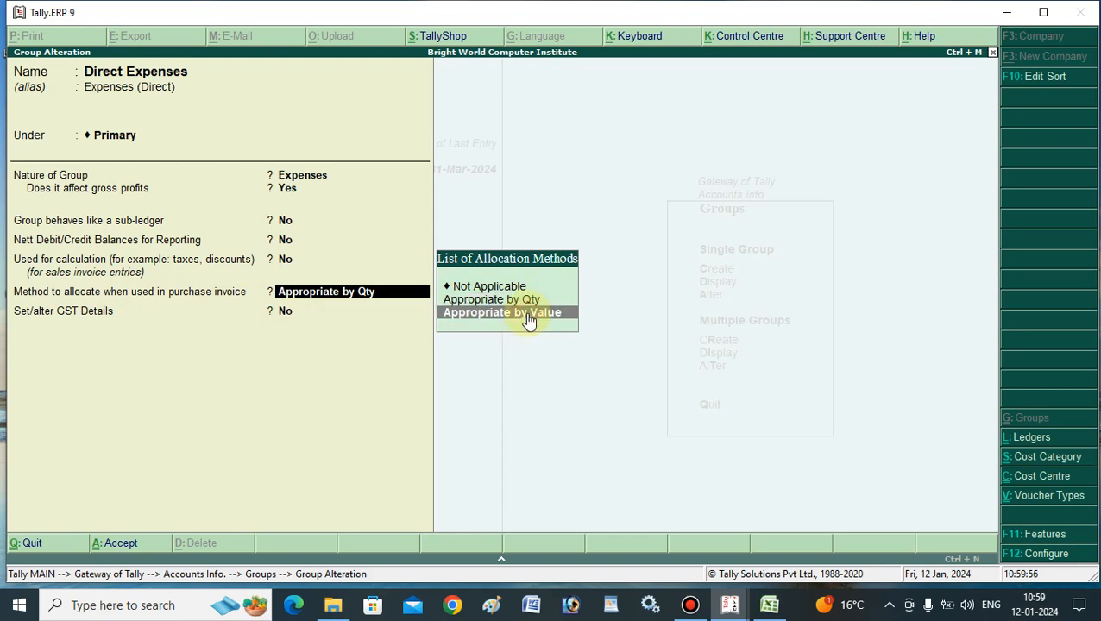
{"action": "left_click", "coordinate": [529, 318]}
{"action": "key", "text": "Return"}
{"action": "key", "text": "Return"}
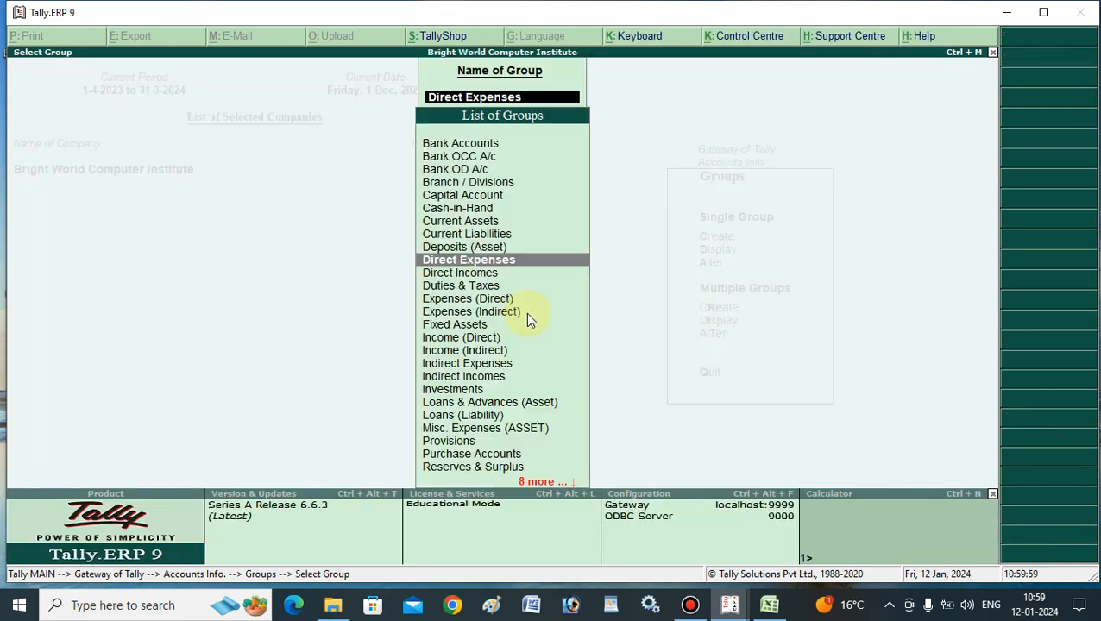
{"action": "key", "text": "Escape"}
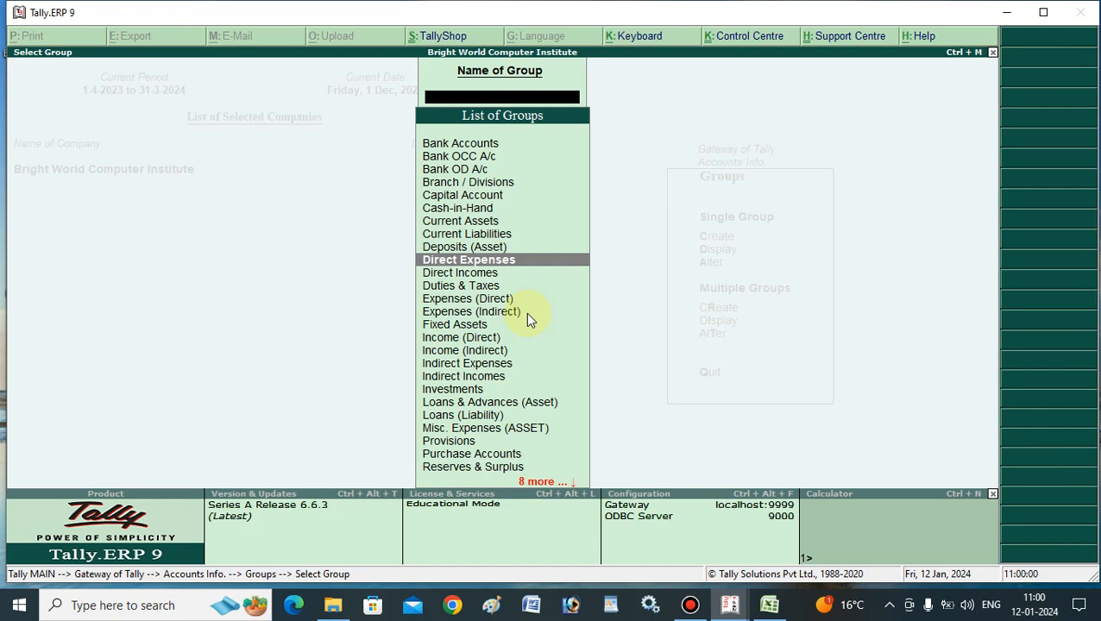
{"action": "key", "text": "Escape"}
{"action": "key", "text": "Escape"}
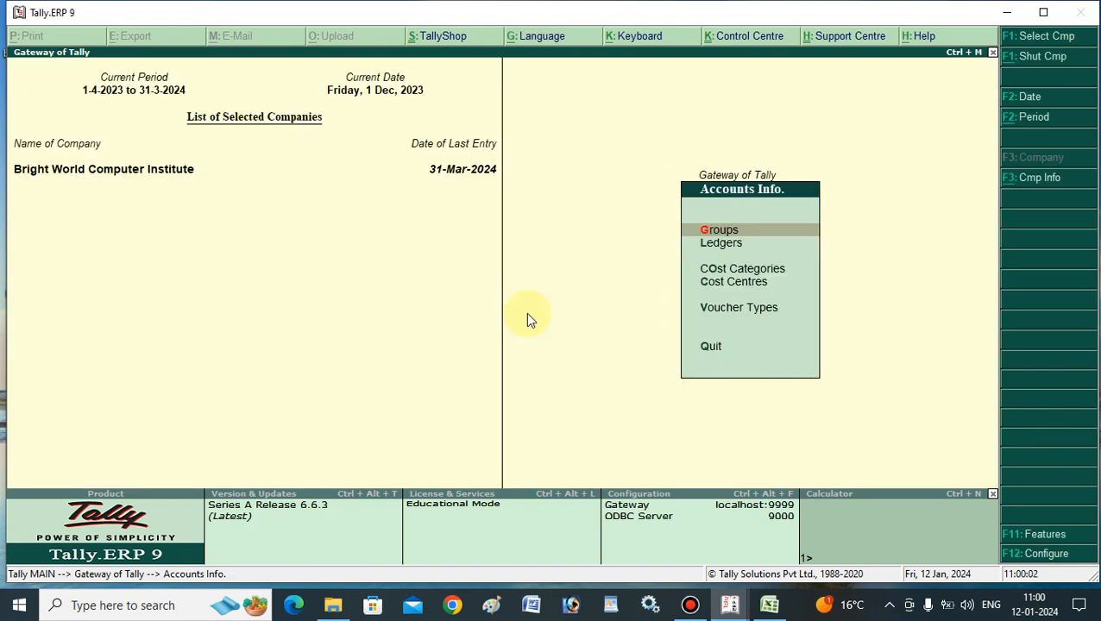
Open the supplier's single ledger for alteration, check its group and mailing details, and leave it without saving.
{"action": "left_click", "coordinate": [727, 248]}
{"action": "left_click", "coordinate": [709, 261]}
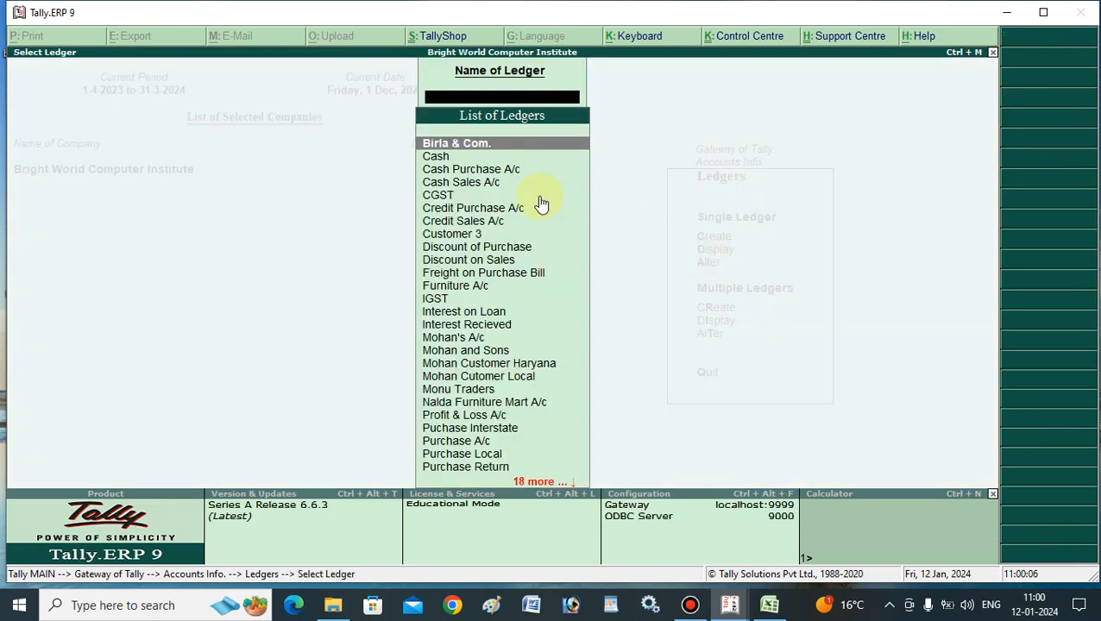
{"action": "type", "text": "Ram"}
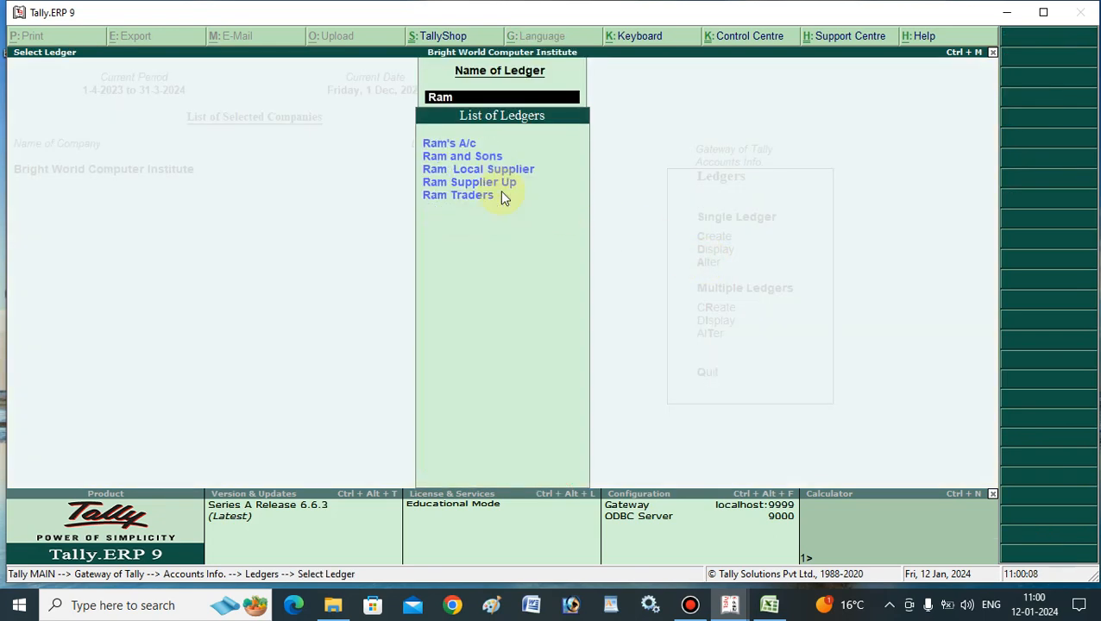
{"action": "key", "text": "Return"}
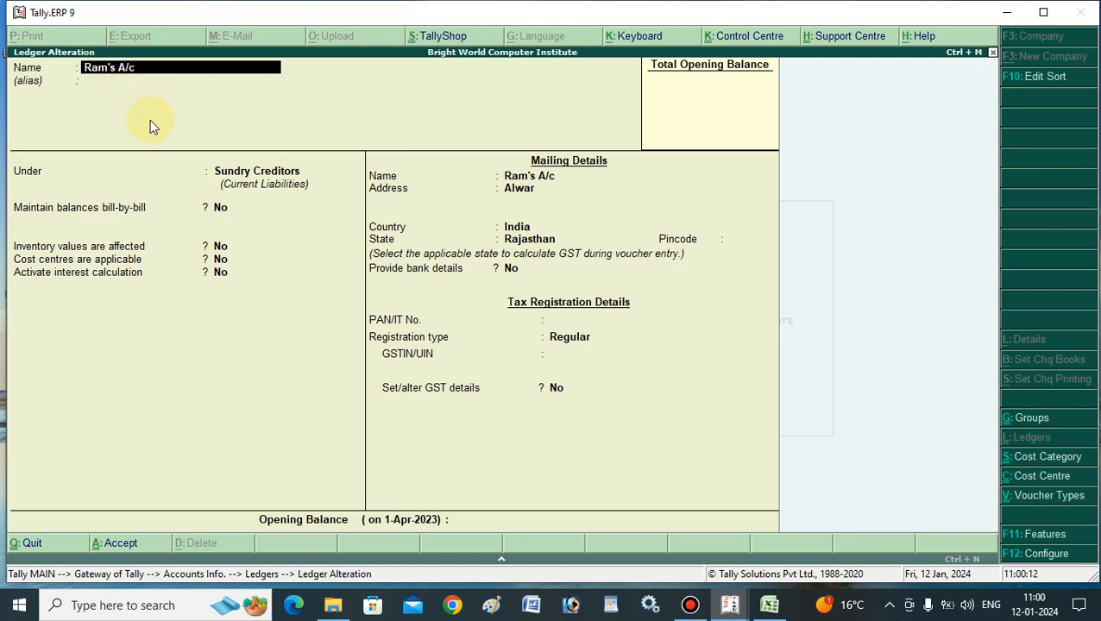
{"action": "key", "text": "Escape"}
{"action": "key", "text": "Escape"}
{"action": "key", "text": "Return"}
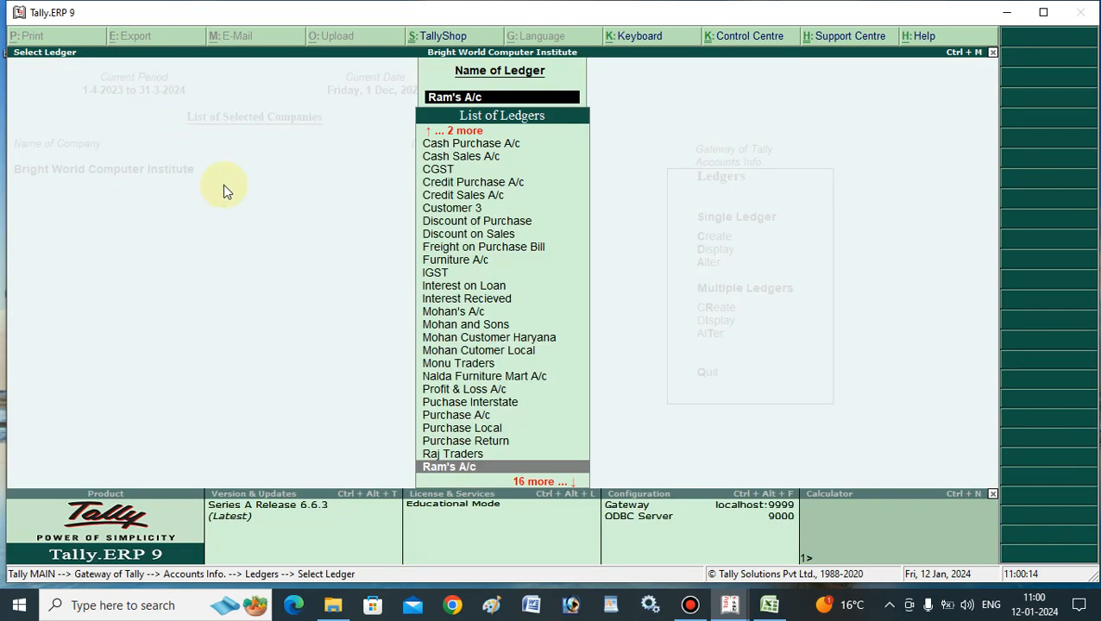
Check the parent group of the Freight on Purchase Bill ledger and return to the Gateway of Tally without saving.
{"action": "type", "text": "f"}
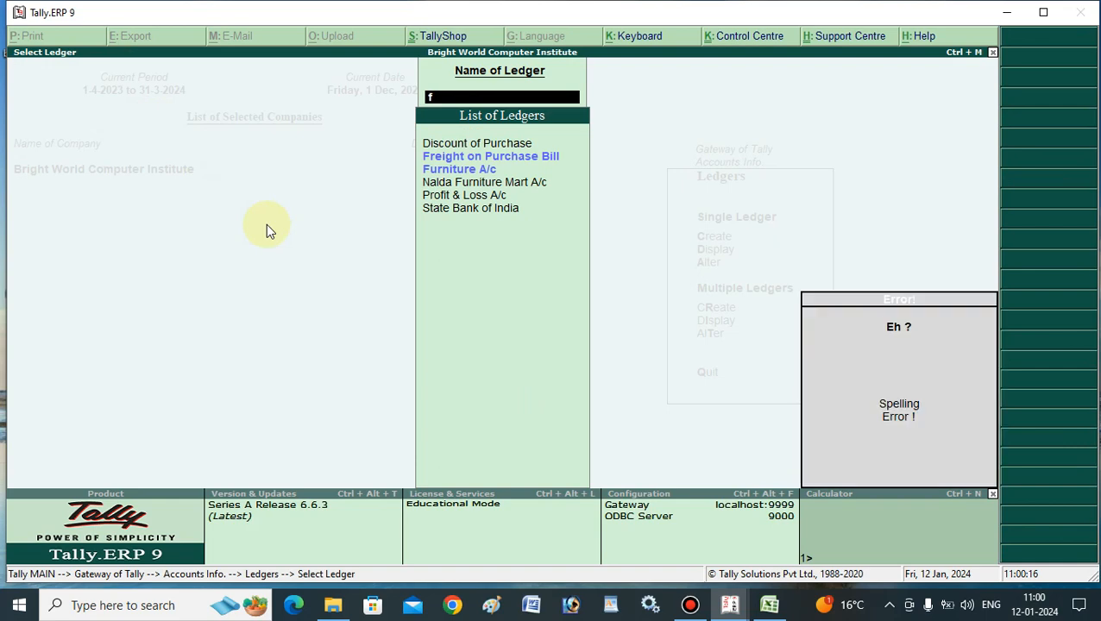
{"action": "left_click", "coordinate": [510, 158]}
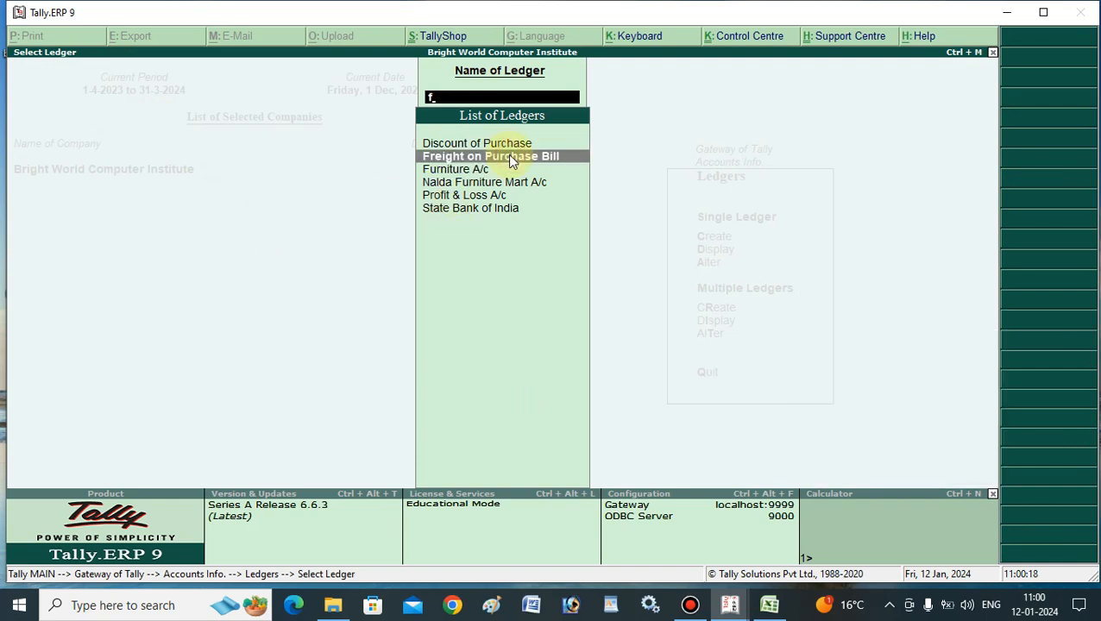
{"action": "left_click", "coordinate": [510, 158]}
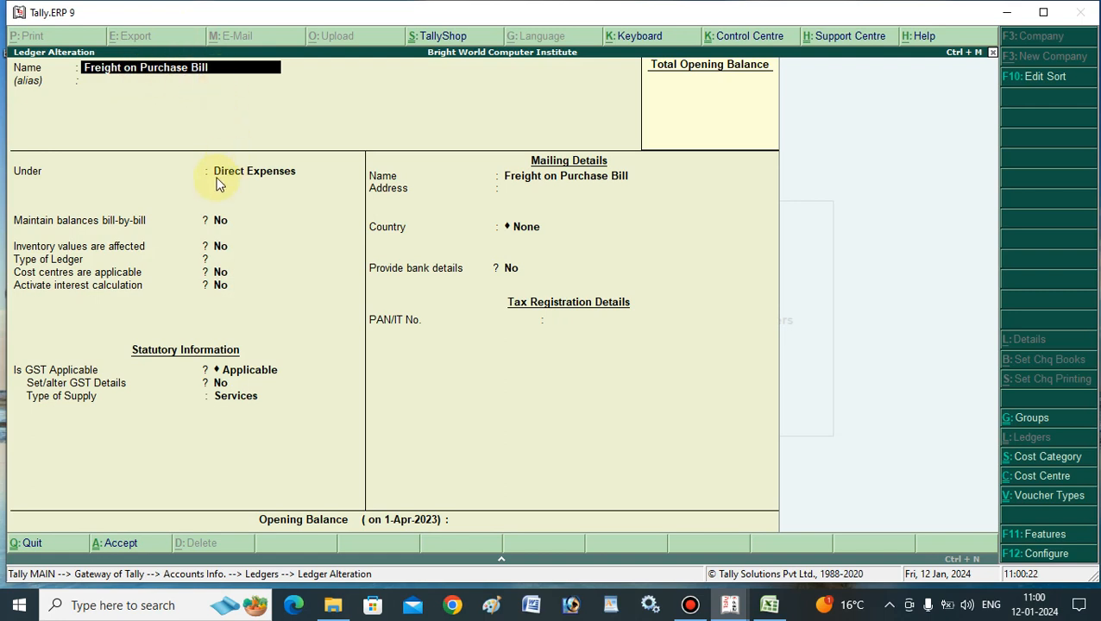
{"action": "left_click", "coordinate": [249, 170]}
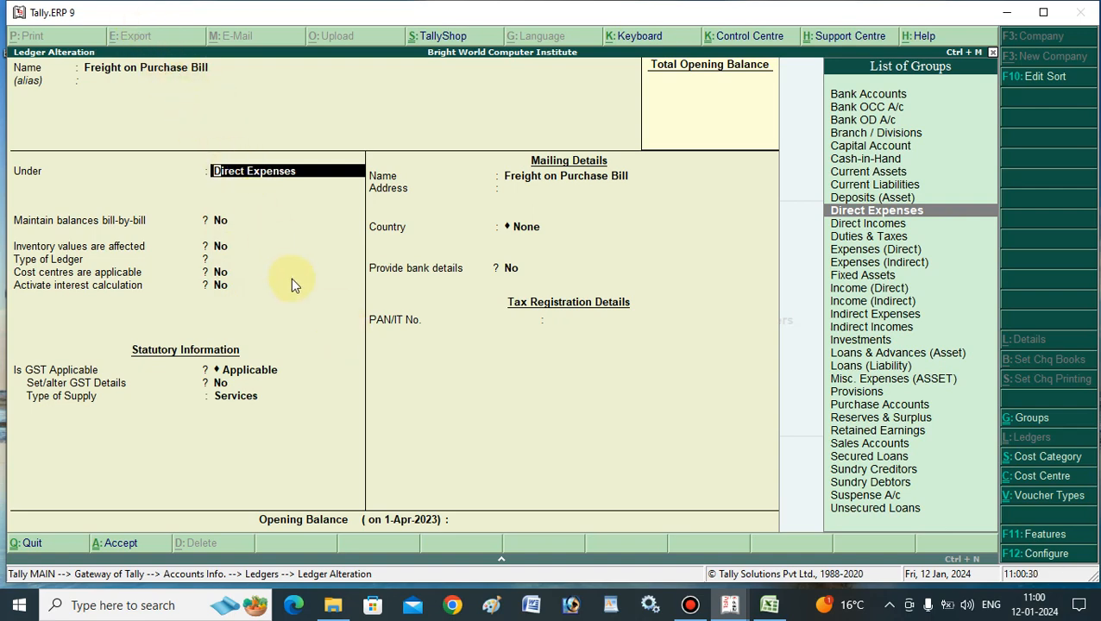
{"action": "key", "text": "BackSpace"}
{"action": "key", "text": "Escape"}
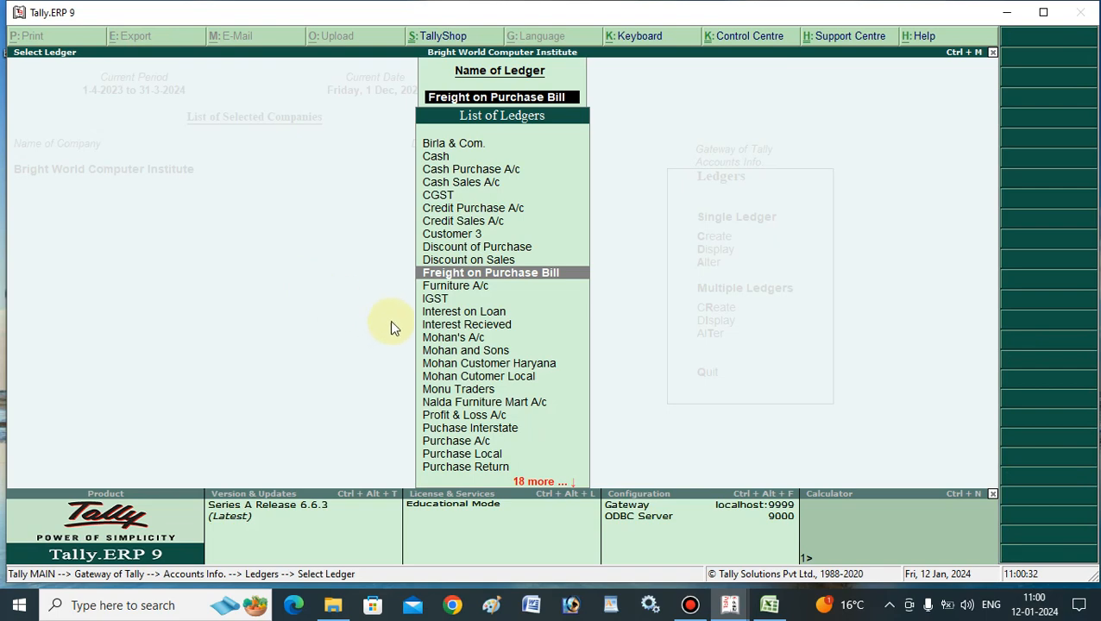
{"action": "key", "text": "BackSpace"}
{"action": "key", "text": "Escape"}
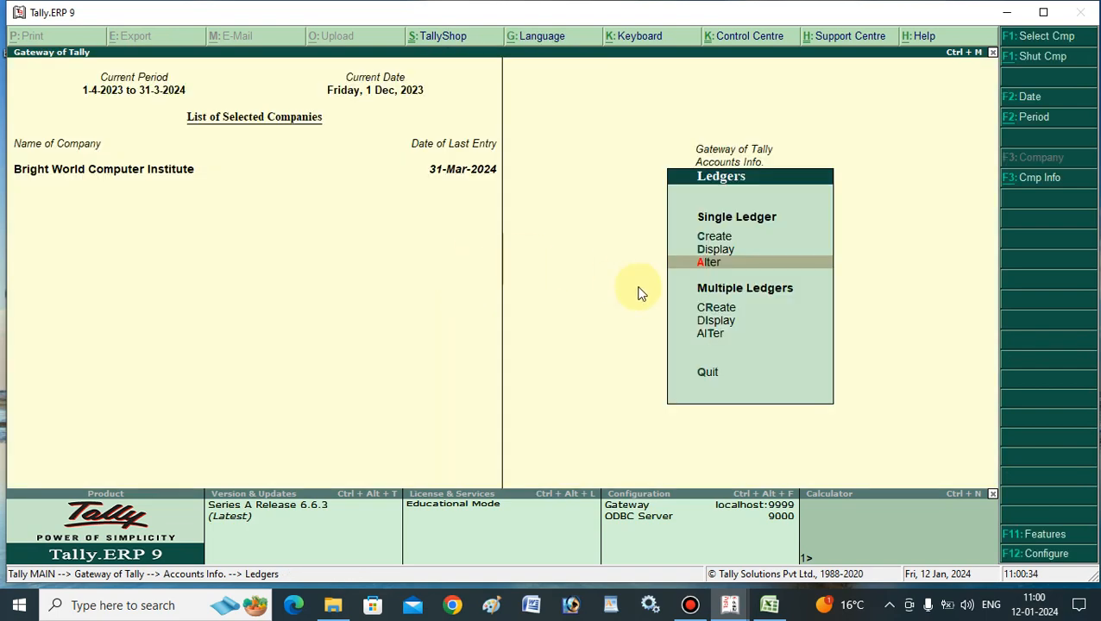
{"action": "key", "text": "Escape"}
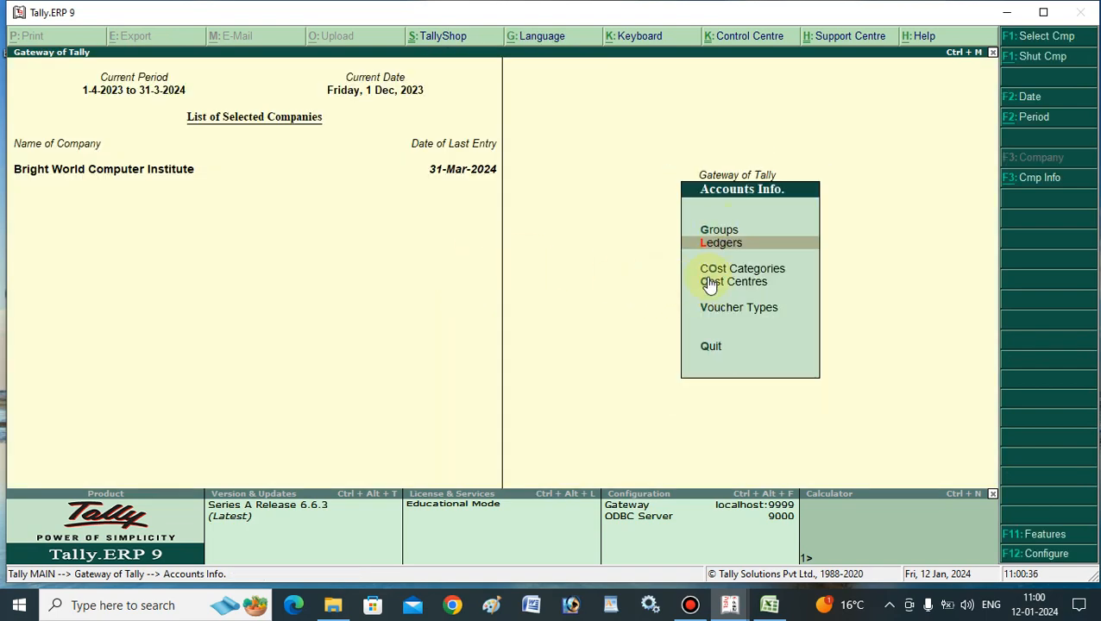
{"action": "key", "text": "Escape"}
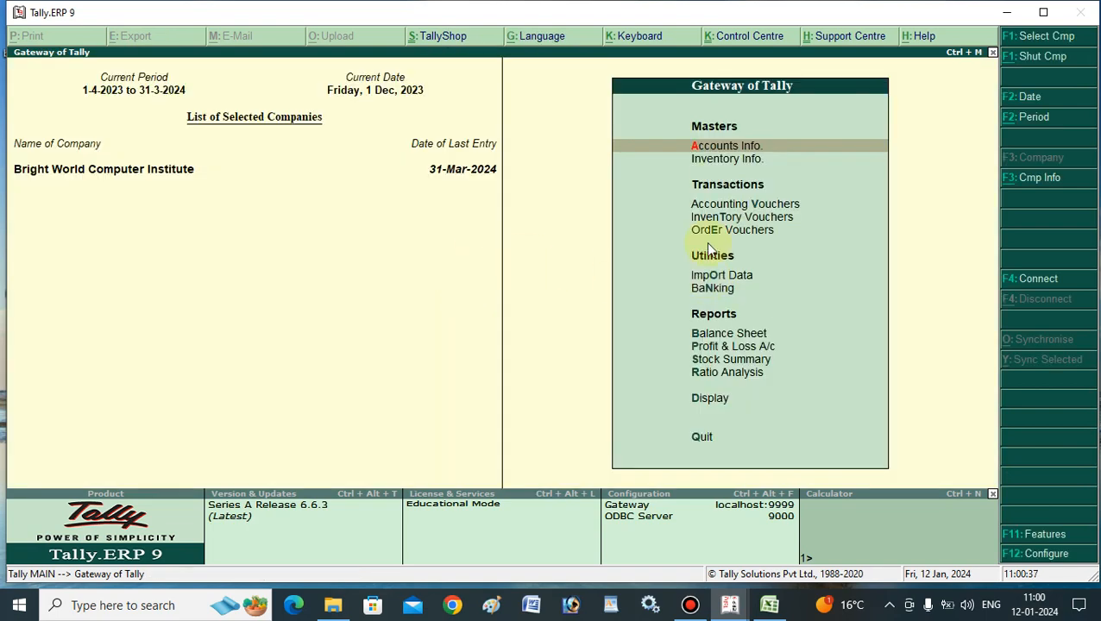
Open the Grocery stock group for alteration, check its settings and return to the inventory information without saving.
{"action": "left_click", "coordinate": [726, 159]}
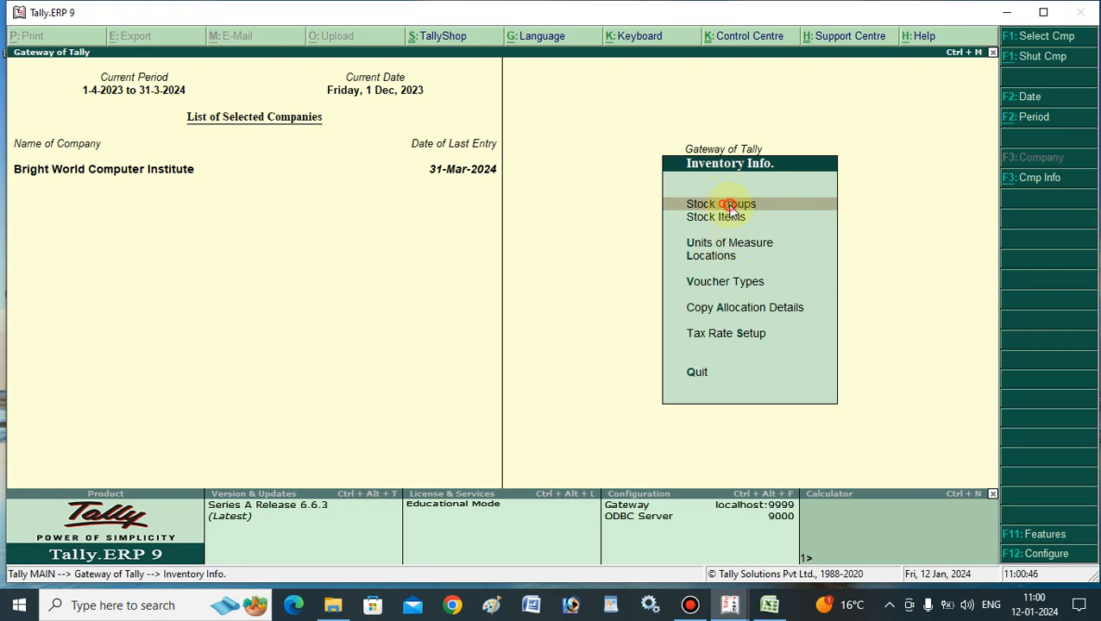
{"action": "left_click", "coordinate": [730, 205]}
{"action": "left_click", "coordinate": [695, 263]}
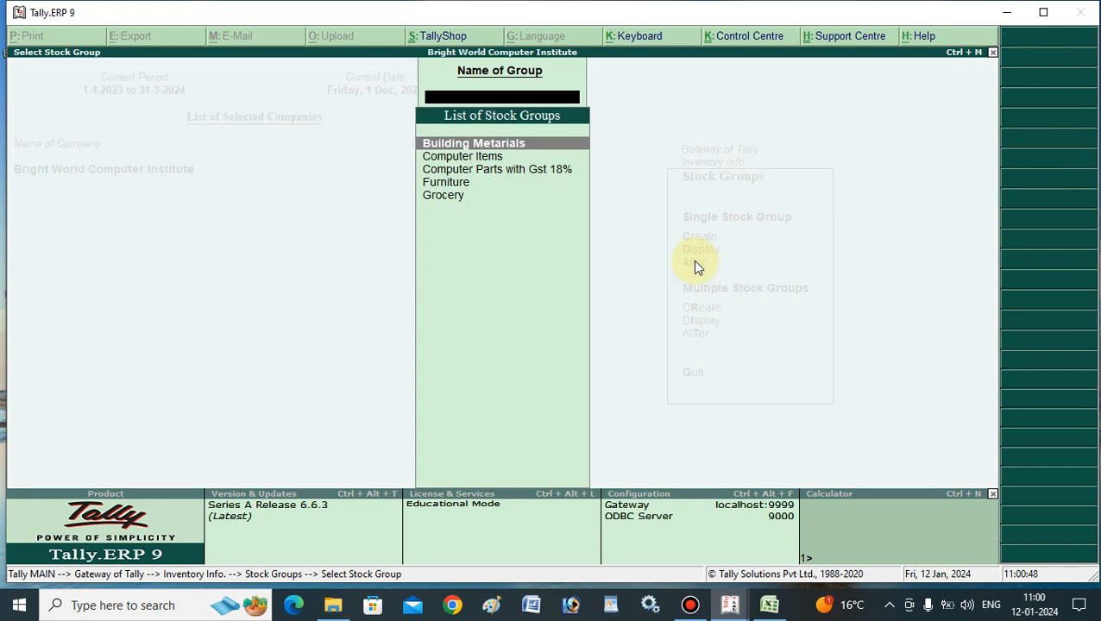
{"action": "type", "text": "Gr"}
{"action": "key", "text": "Return"}
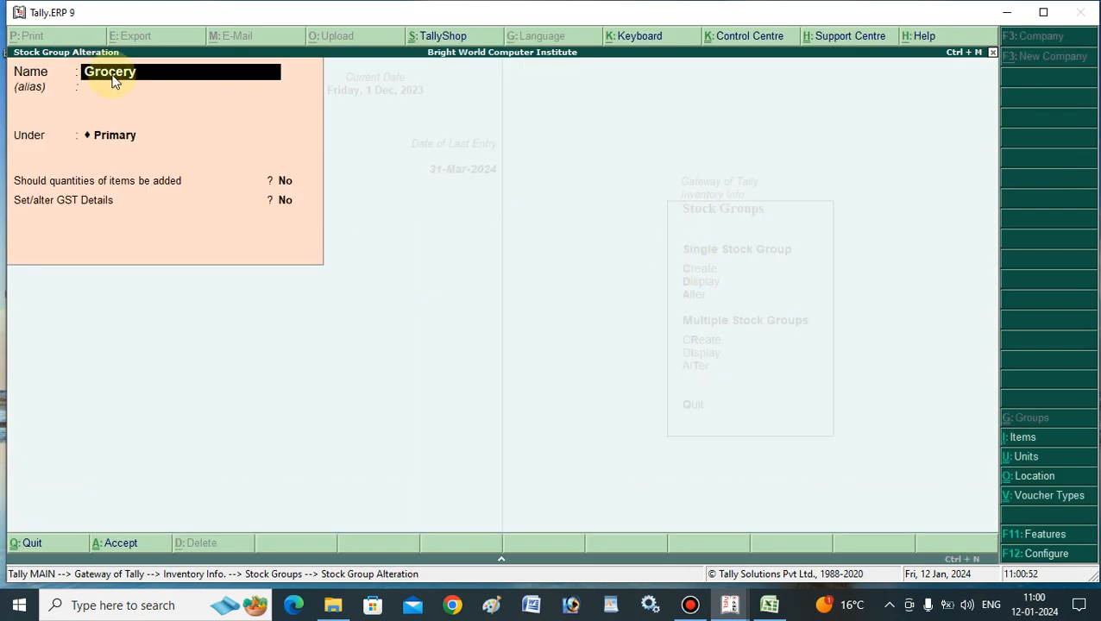
{"action": "key", "text": "Escape"}
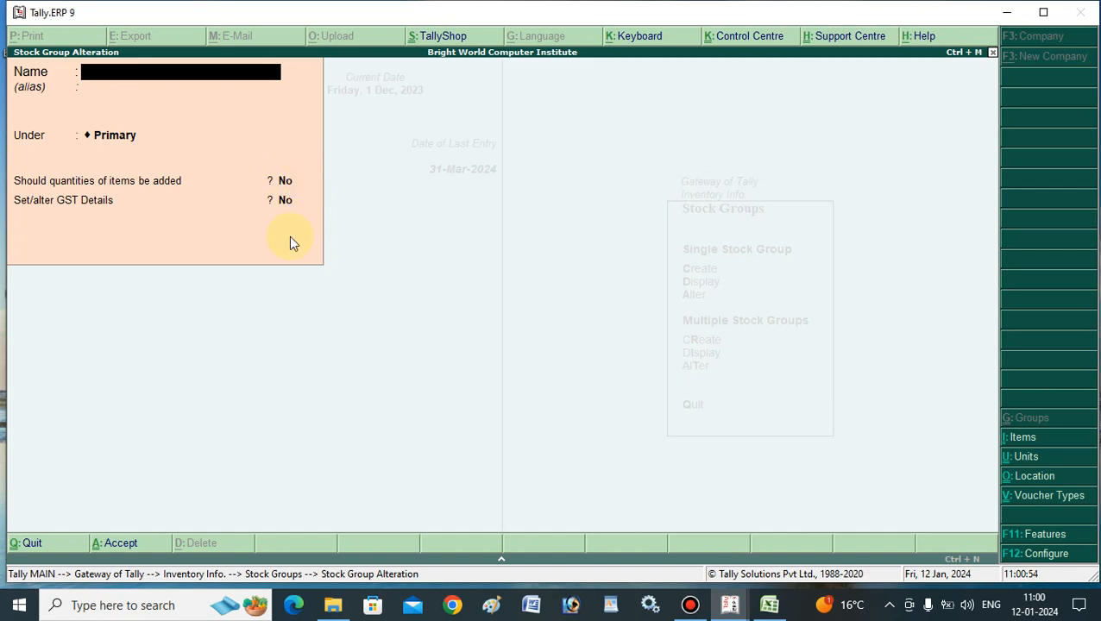
{"action": "key", "text": "Escape"}
{"action": "key", "text": "Return"}
{"action": "key", "text": "Escape"}
{"action": "key", "text": "Escape"}
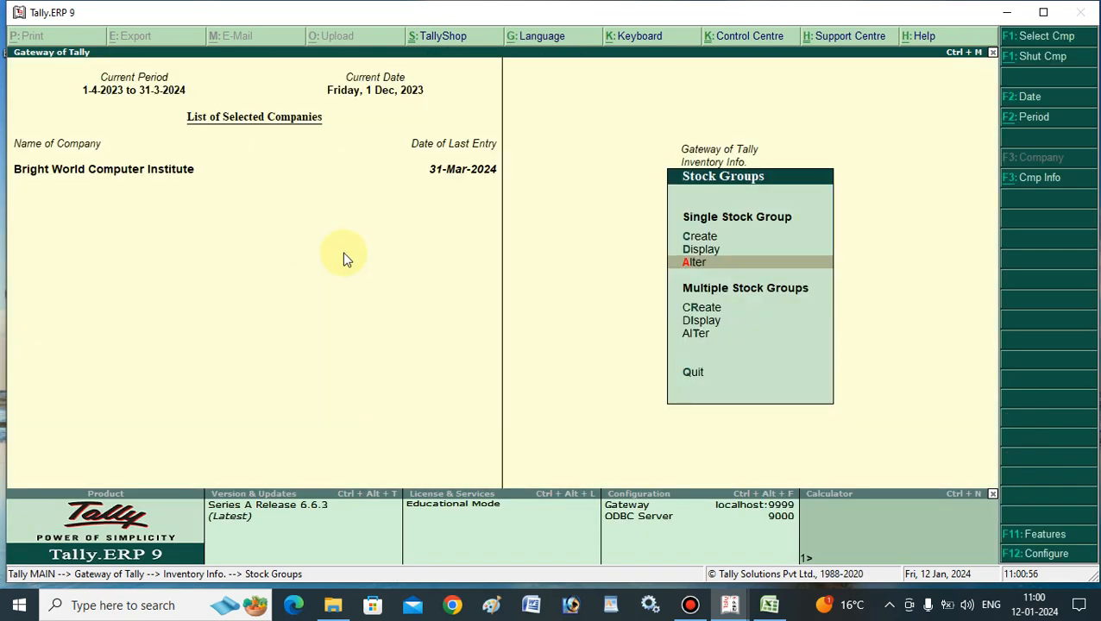
{"action": "key", "text": "Escape"}
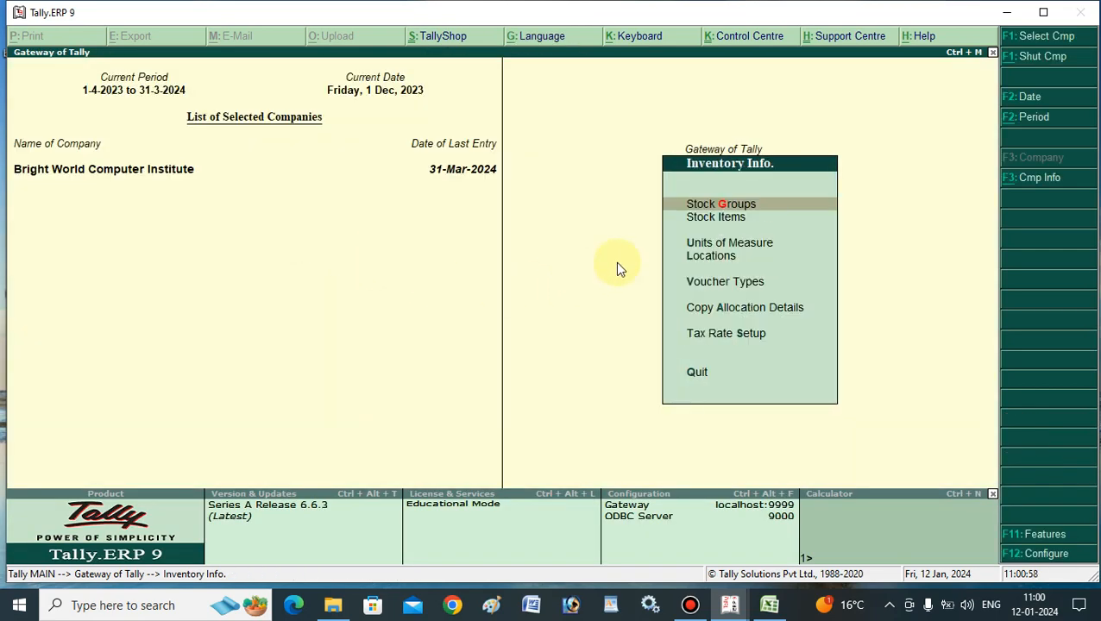
Open the kgs unit of measure for alteration, check its decimal places, accept it and return to the inventory information.
{"action": "left_click", "coordinate": [703, 243]}
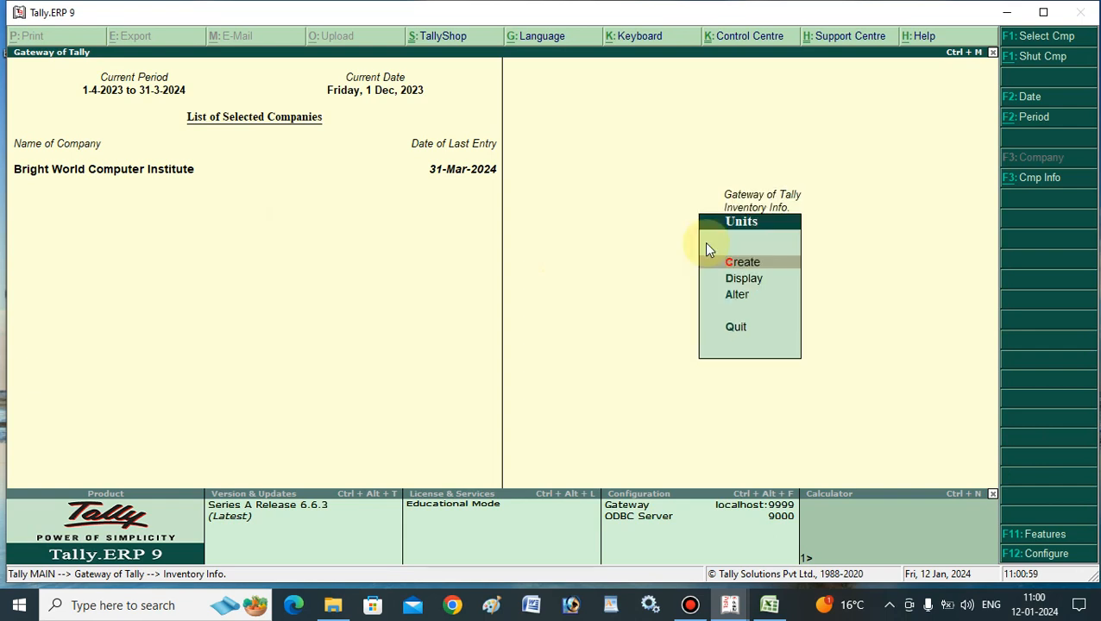
{"action": "left_click", "coordinate": [734, 295]}
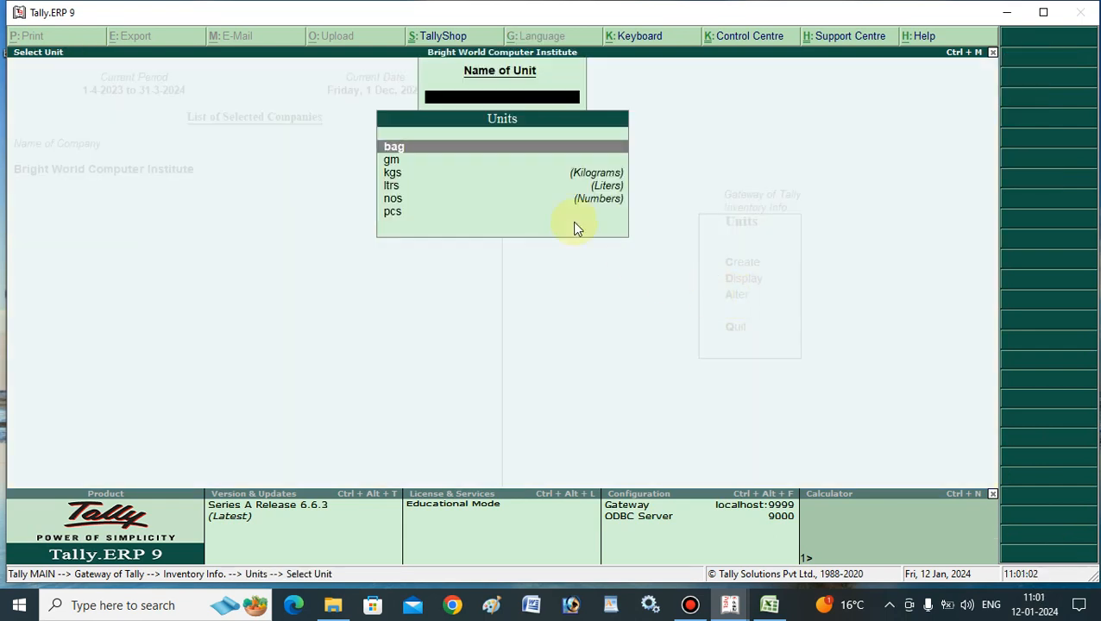
{"action": "double_click", "coordinate": [398, 175]}
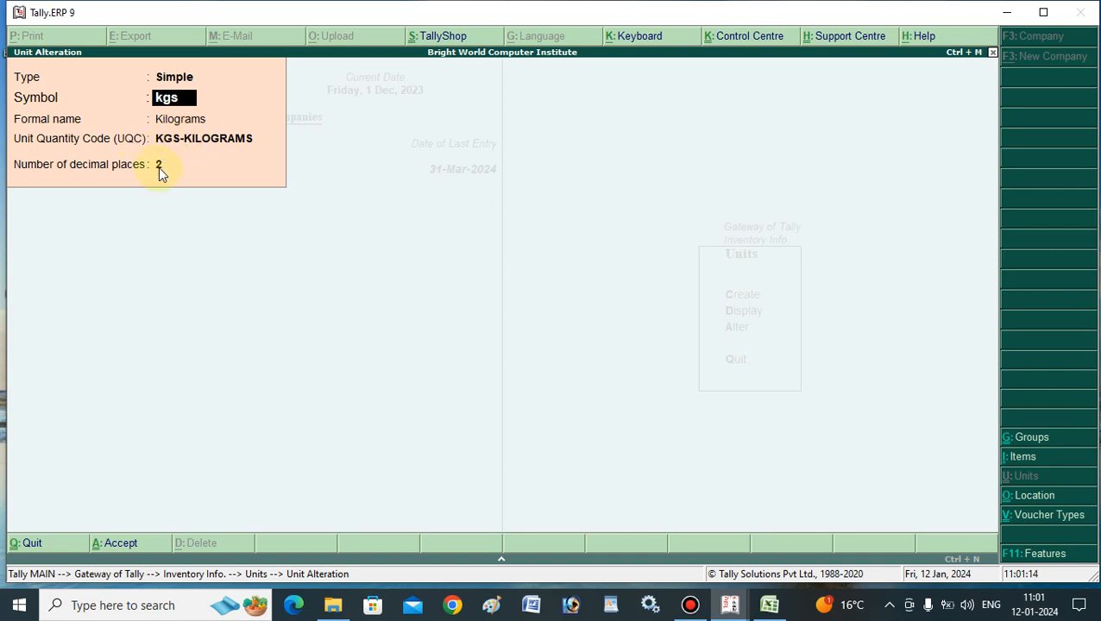
{"action": "key", "text": "ctrl+a"}
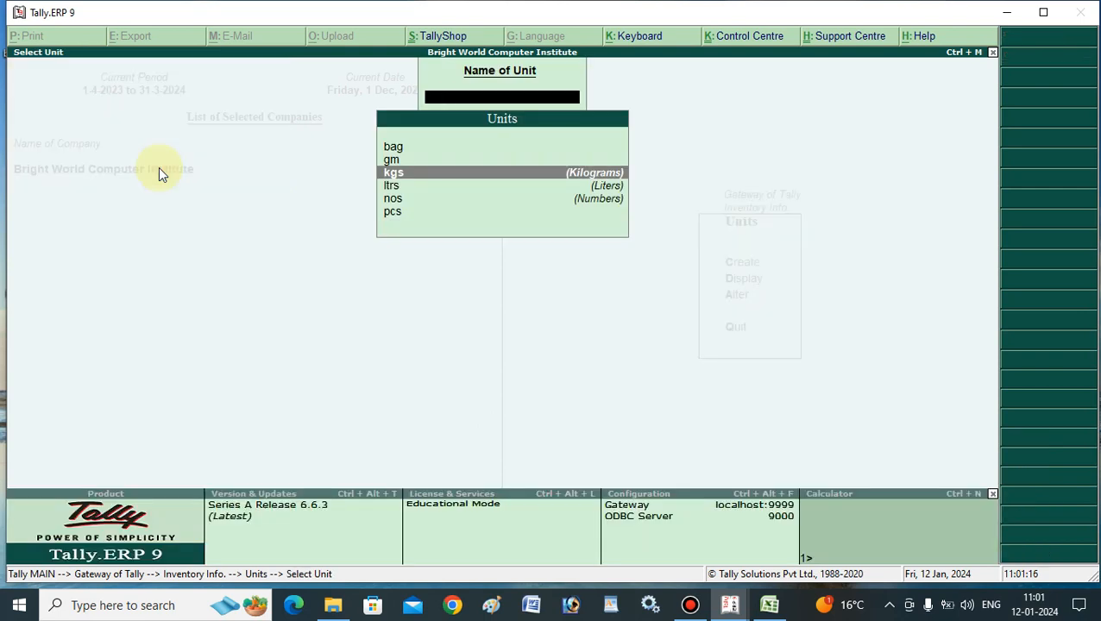
{"action": "key", "text": "Escape"}
{"action": "key", "text": "Escape"}
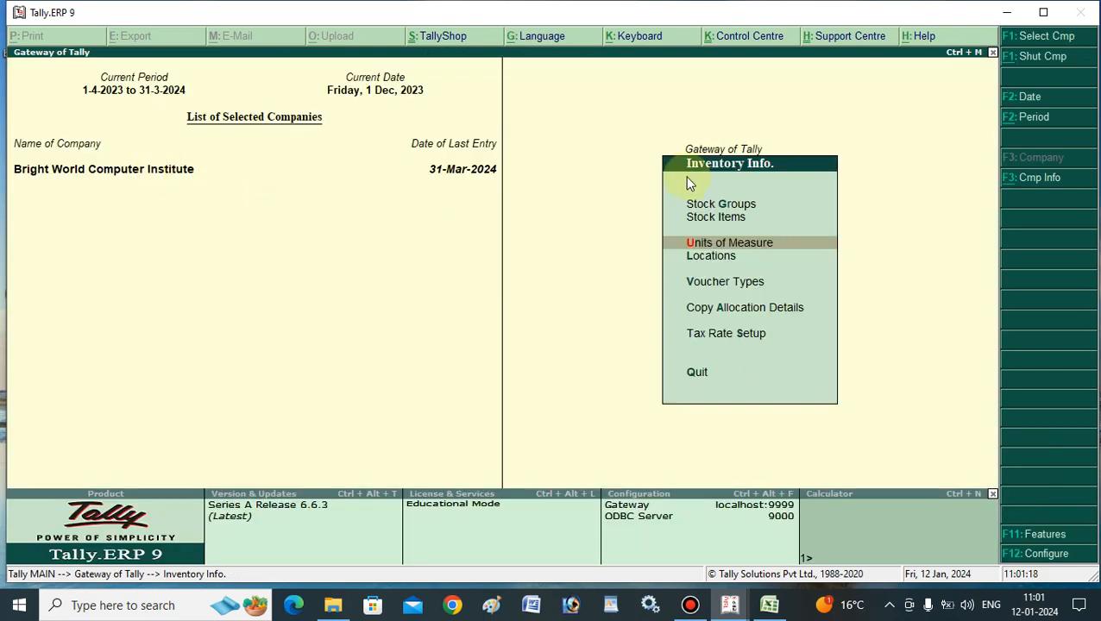
Open the Sugar stock item for alteration, check its group and unit, and leave it without saving.
{"action": "left_click", "coordinate": [716, 216]}
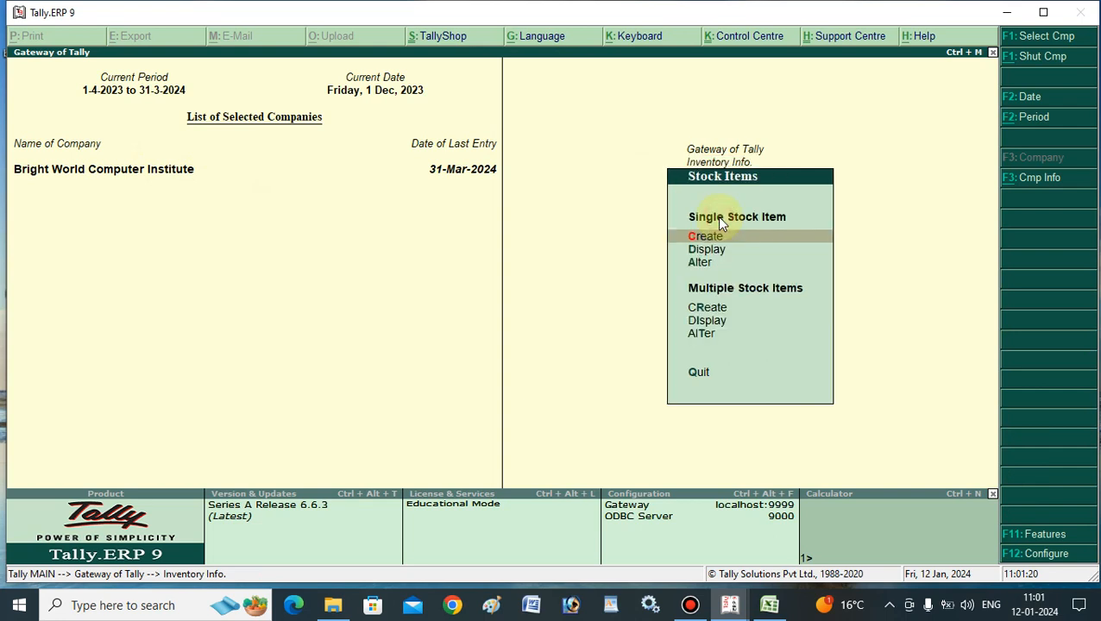
{"action": "left_click", "coordinate": [700, 266]}
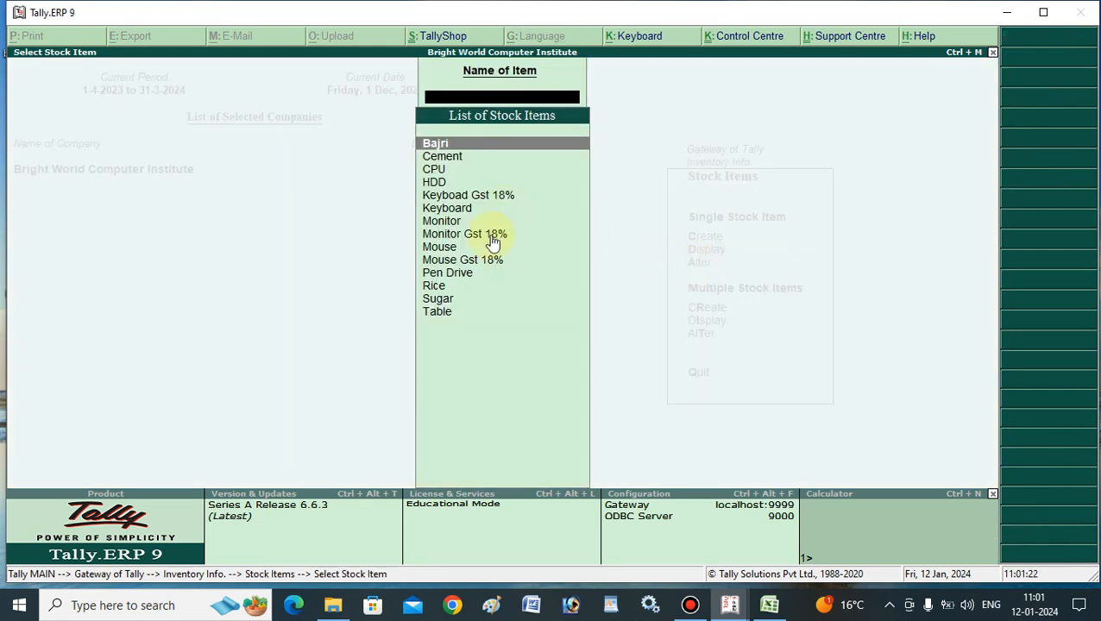
{"action": "left_click", "coordinate": [436, 301]}
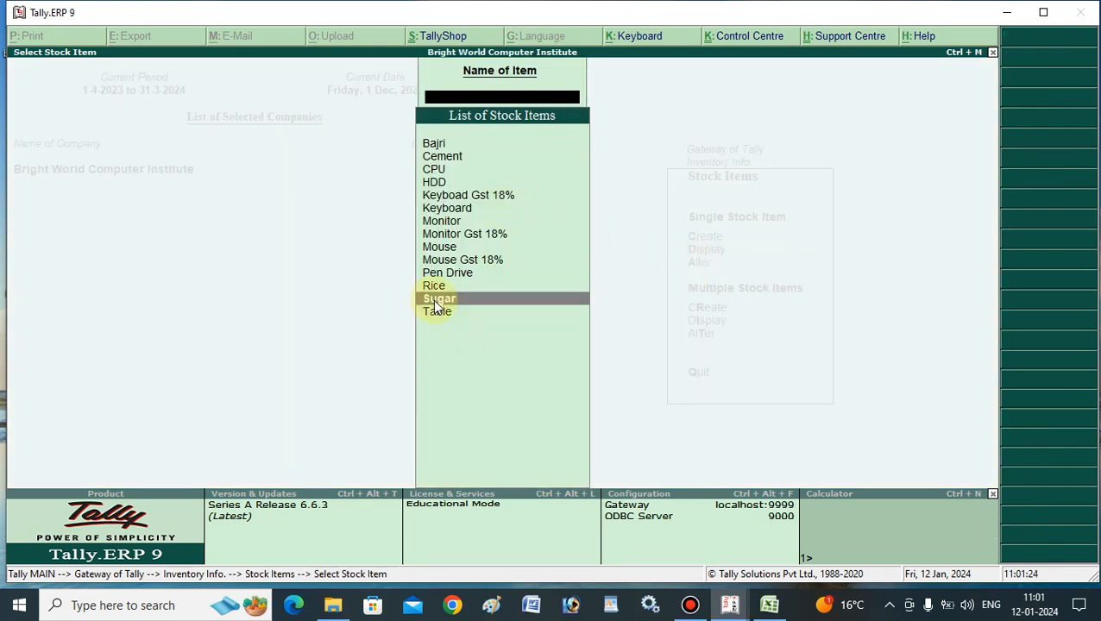
{"action": "left_click", "coordinate": [435, 301]}
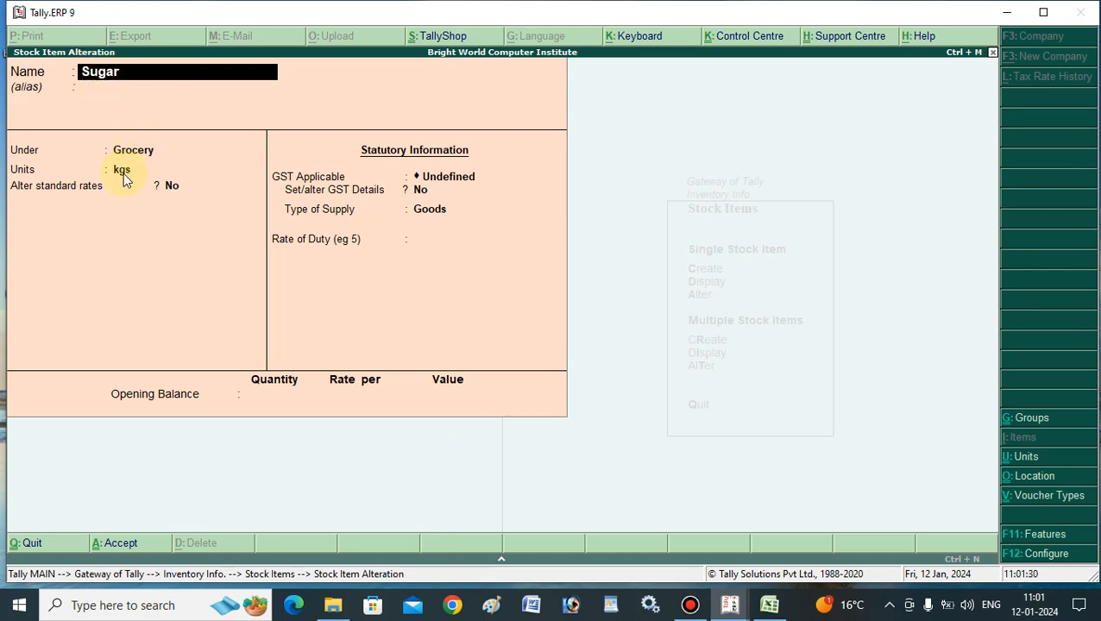
{"action": "key", "text": "Escape"}
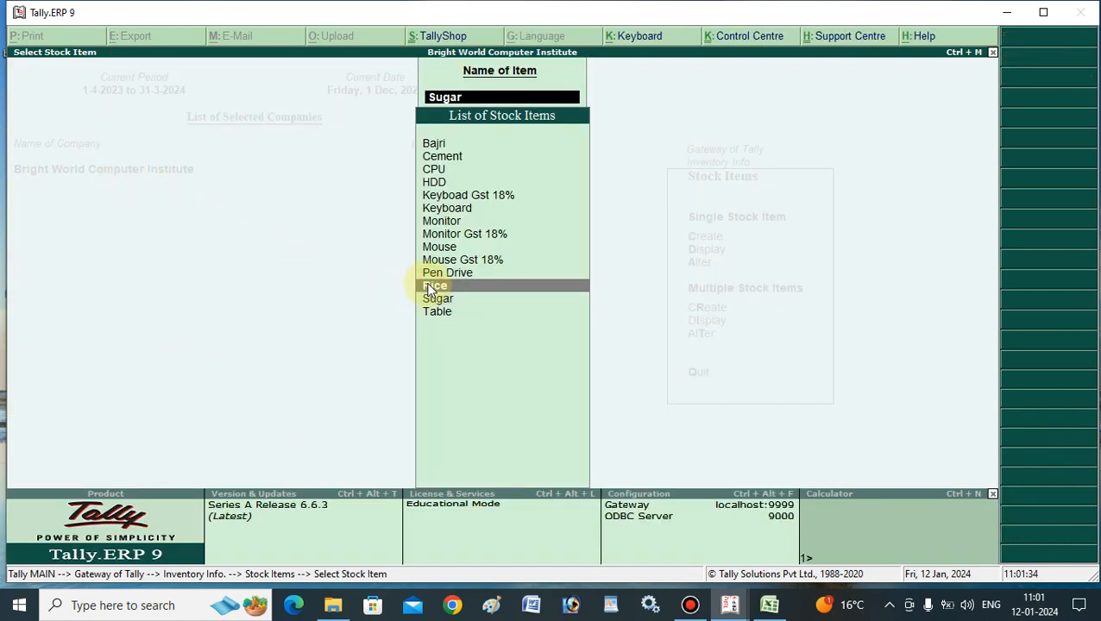
Check the Rice stock item's group and unit in its alteration form and return to the Gateway of Tally without saving.
{"action": "left_click", "coordinate": [428, 287]}
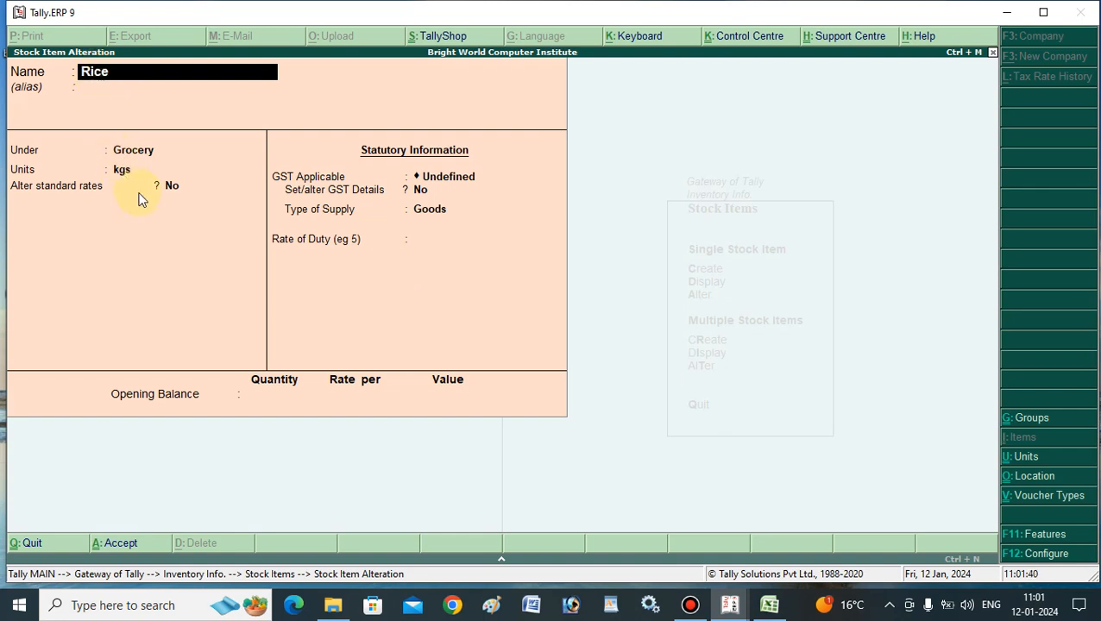
{"action": "key", "text": "Escape"}
{"action": "key", "text": "Escape"}
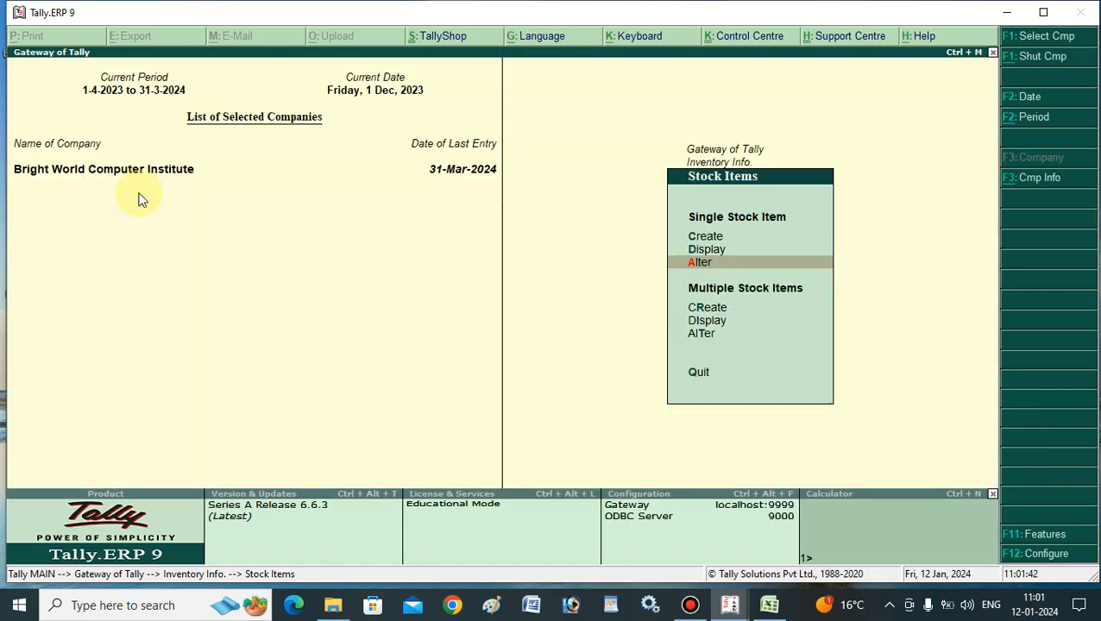
{"action": "key", "text": "Escape"}
{"action": "key", "text": "Escape"}
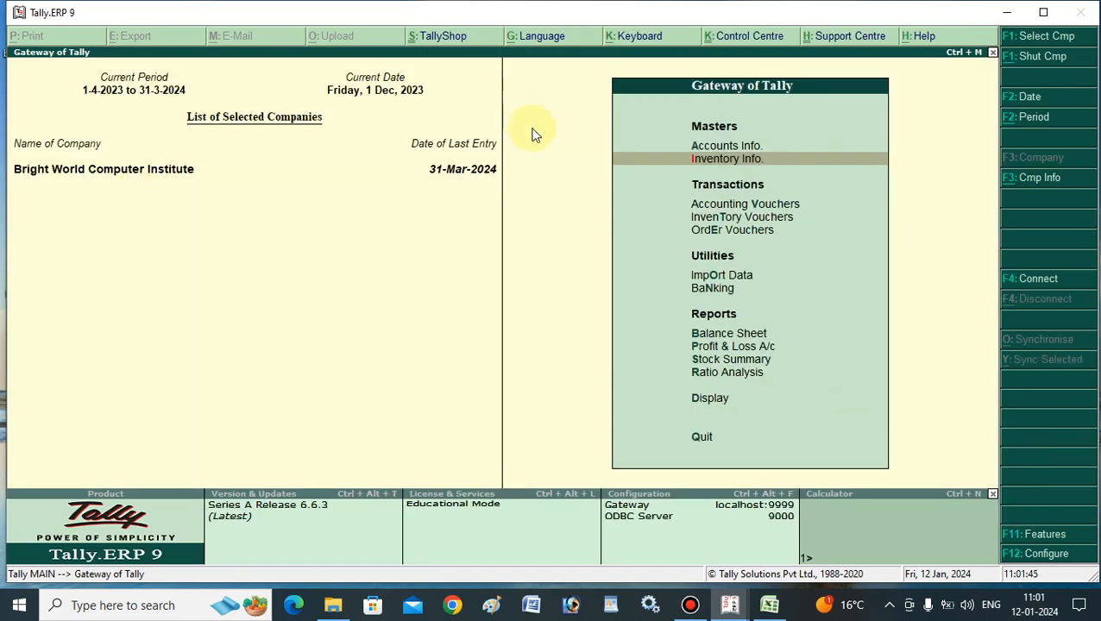
View the blank purchase voucher form, leave it without an entry and open the Day Book.
{"action": "left_click", "coordinate": [733, 204]}
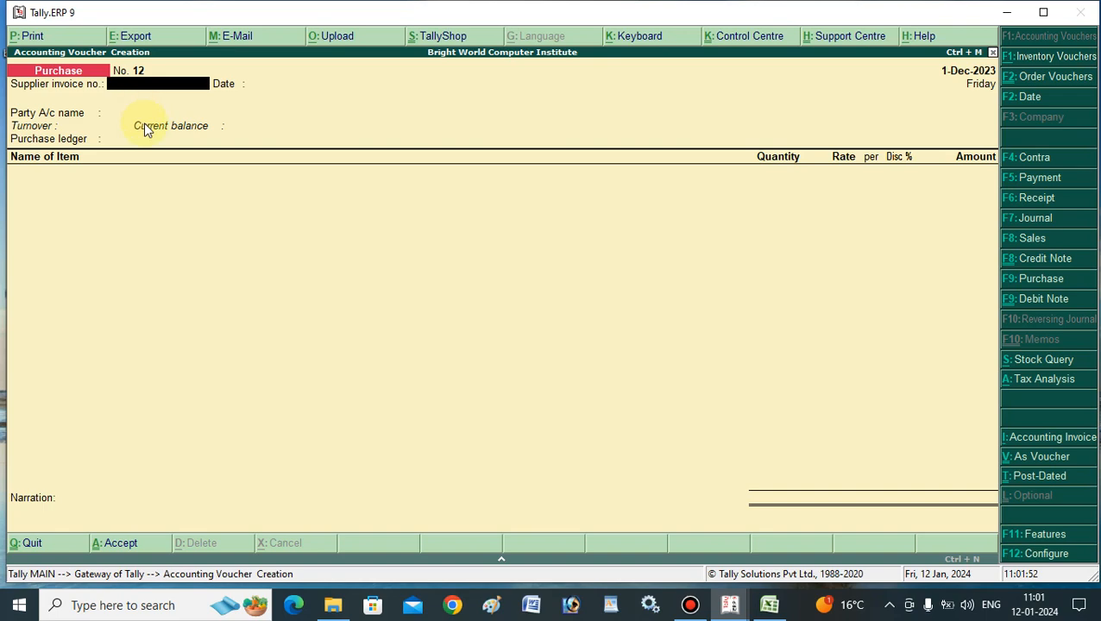
{"action": "key", "text": "Escape"}
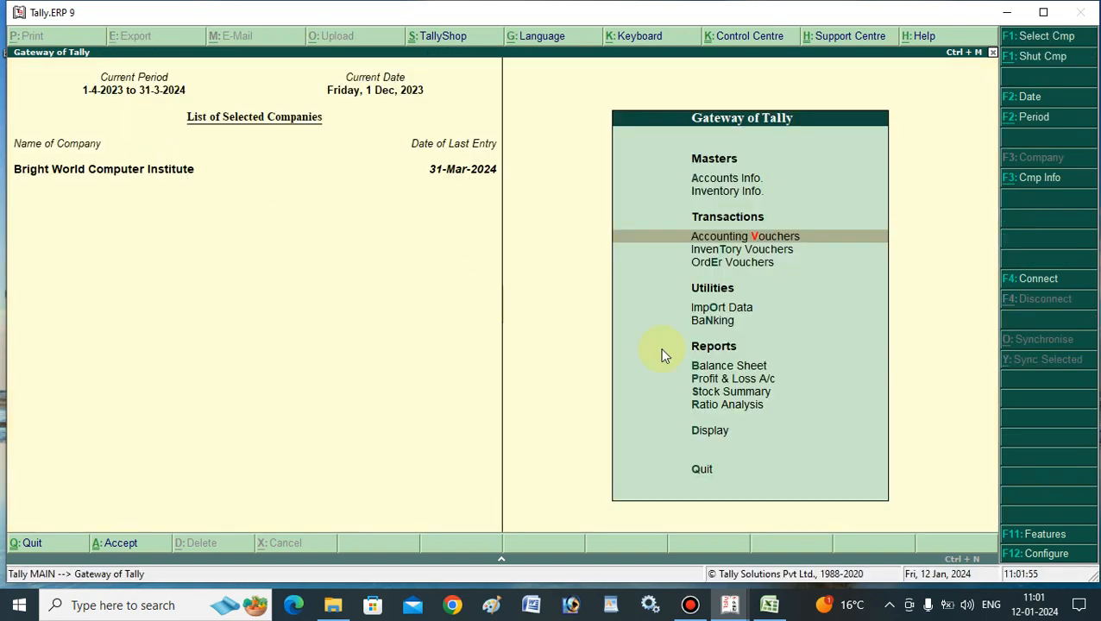
{"action": "left_click", "coordinate": [703, 431]}
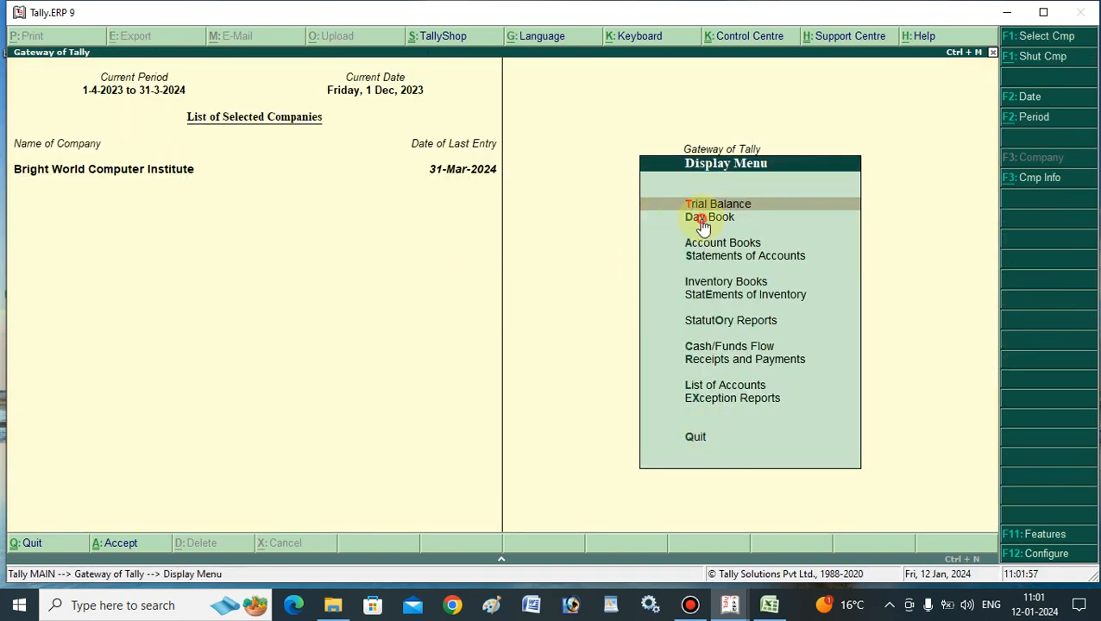
{"action": "left_click", "coordinate": [700, 220]}
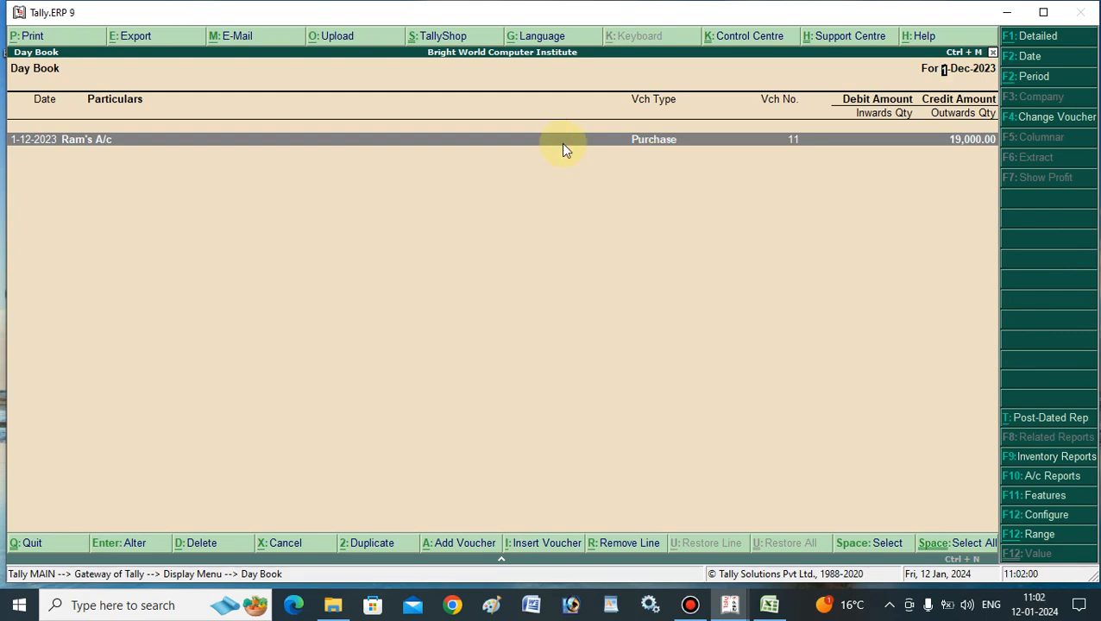
Open the 1-Dec-2023 purchase voucher from the Day Book and compare its supplier invoice number and date with the Excel sheet.
{"action": "left_click", "coordinate": [563, 147]}
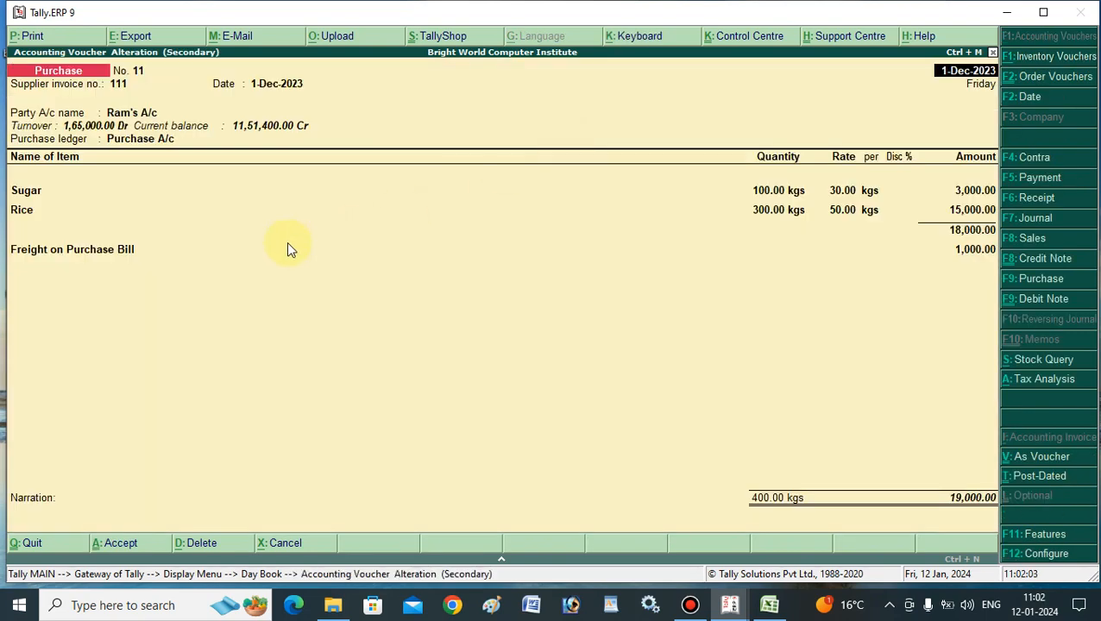
{"action": "left_click", "coordinate": [118, 88]}
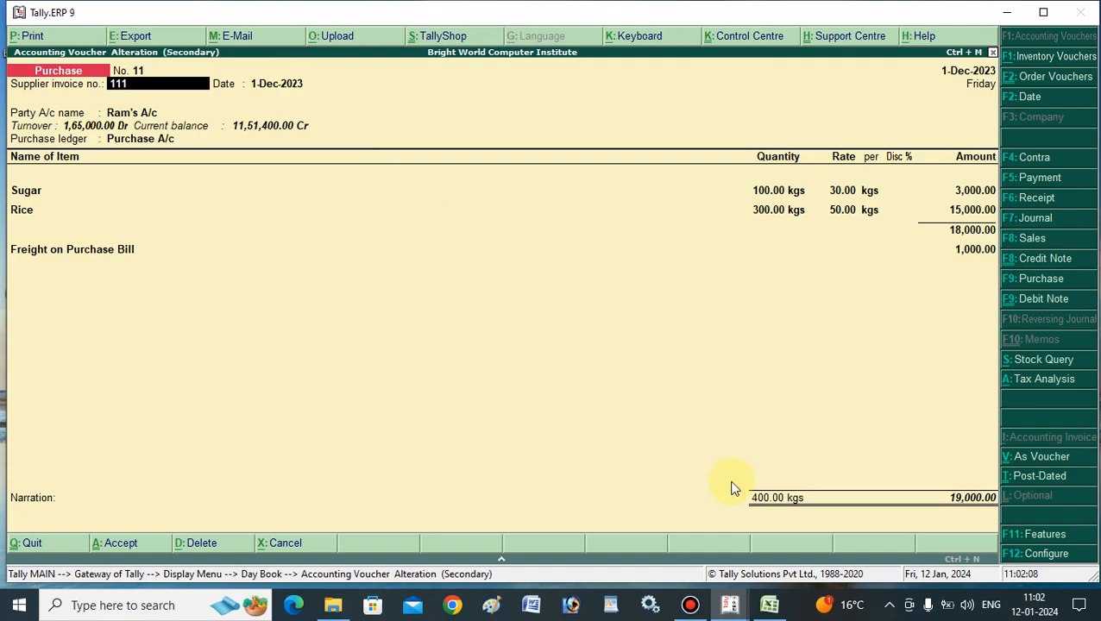
{"action": "left_click", "coordinate": [768, 610]}
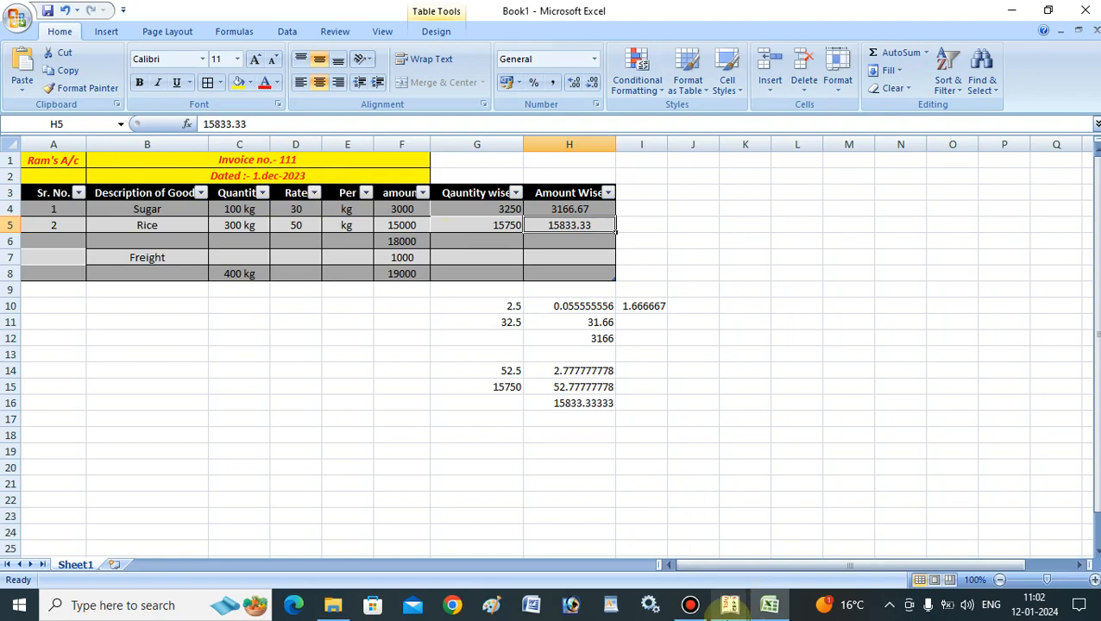
{"action": "mouse_move", "coordinate": [719, 609]}
{"action": "left_click", "coordinate": [577, 534]}
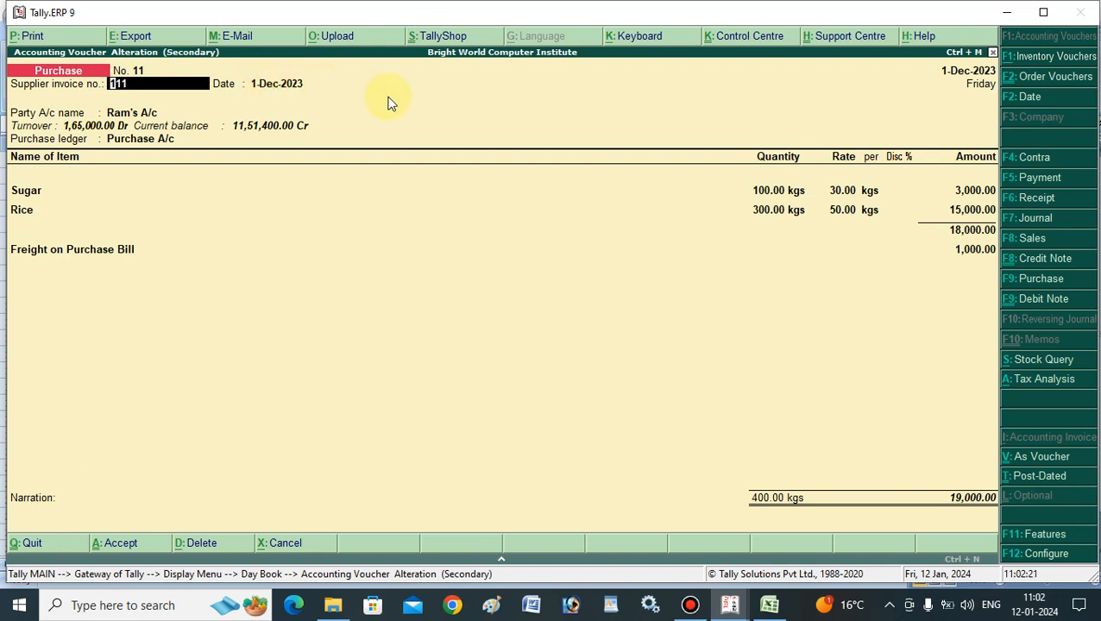
View the voucher date entry without changing it and check the voucher's party account and purchase ledger.
{"action": "left_click", "coordinate": [1018, 99]}
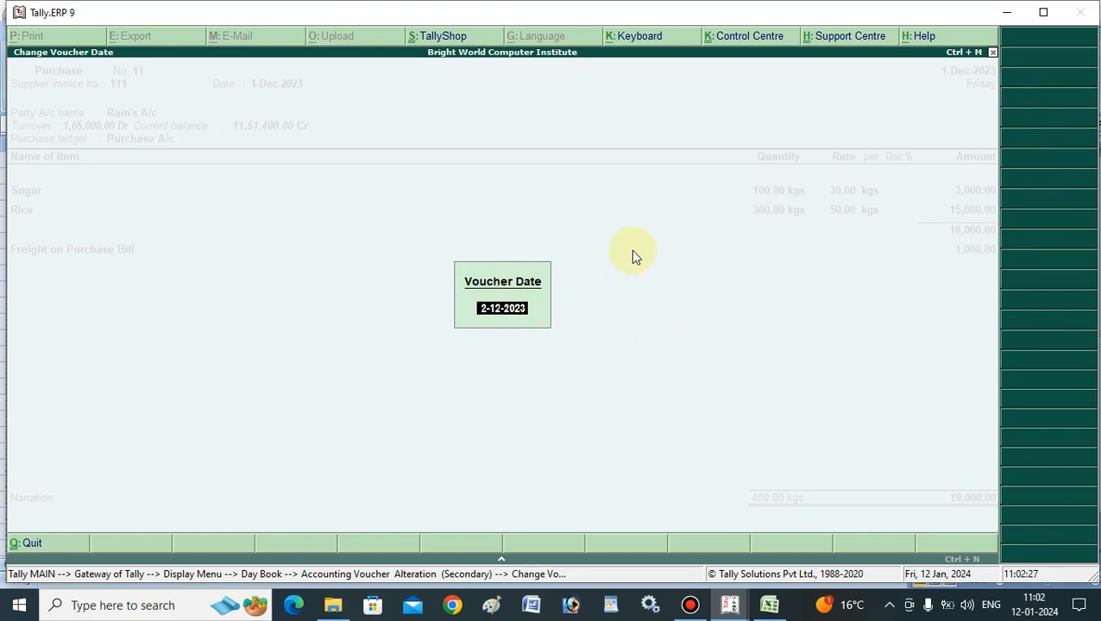
{"action": "key", "text": "BackSpace"}
{"action": "key", "text": "Escape"}
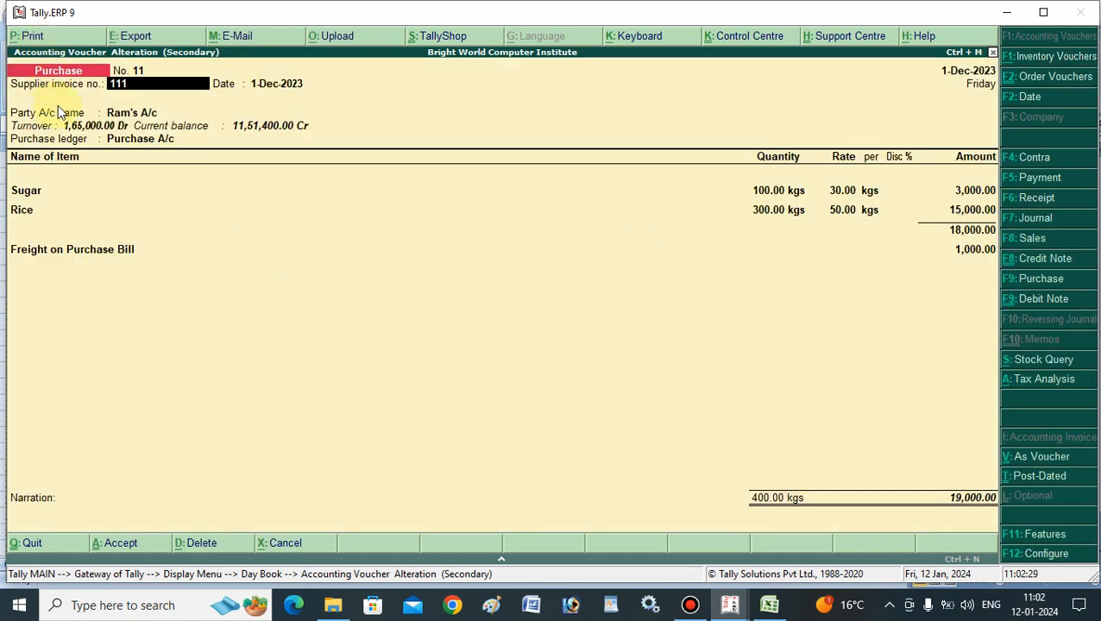
{"action": "left_click", "coordinate": [125, 114]}
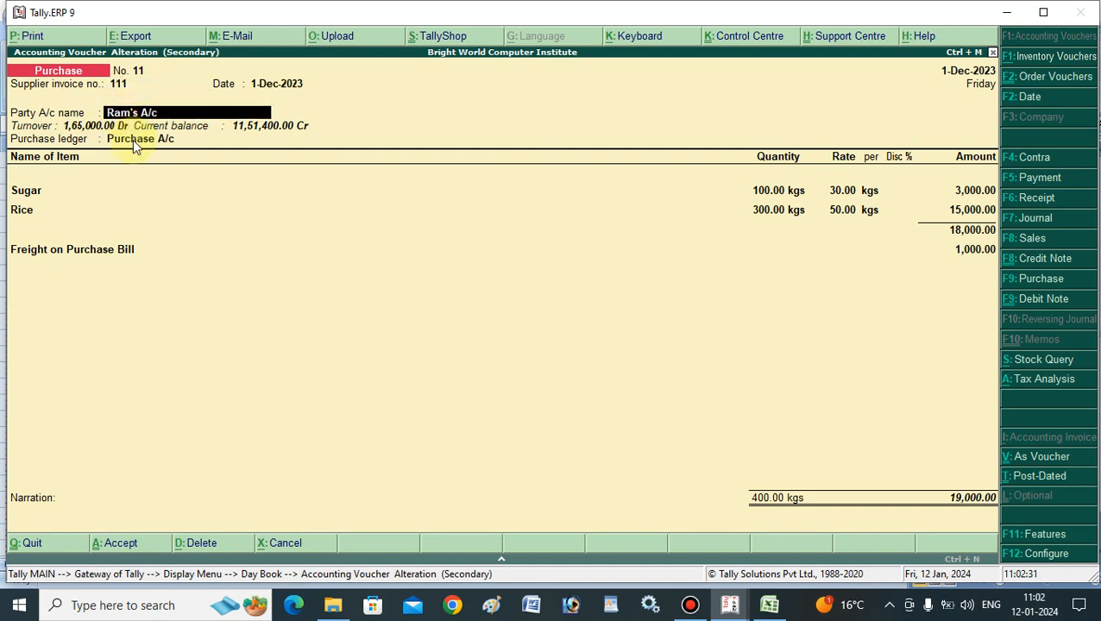
{"action": "left_click", "coordinate": [133, 141]}
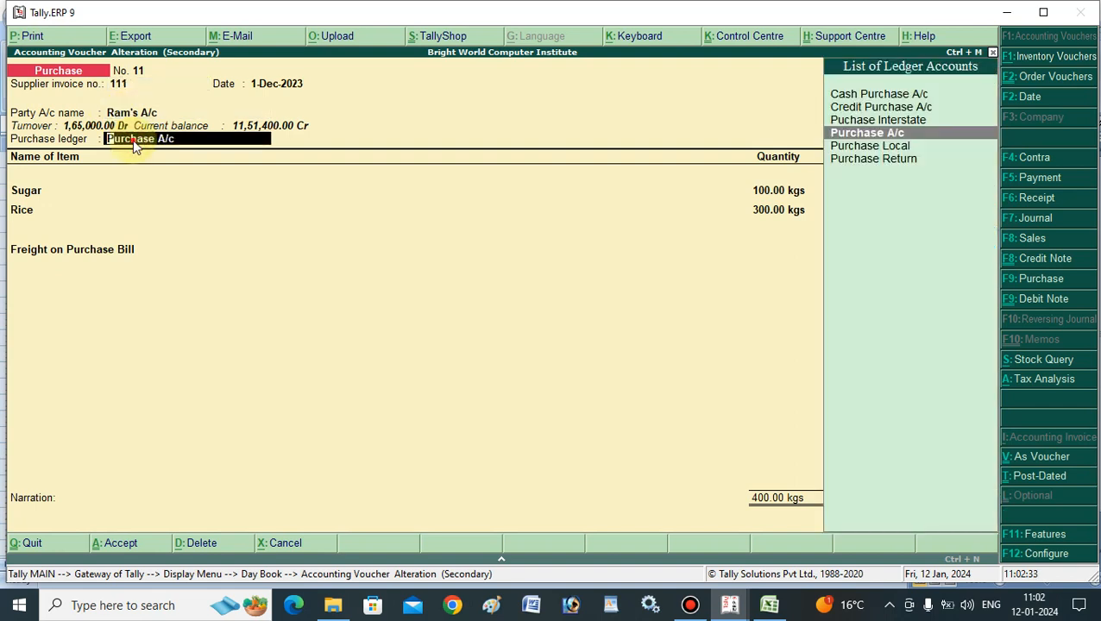
Go through the Sugar line's item allocation, checking its tracking number, location, quantity, rate and unit.
{"action": "left_click", "coordinate": [14, 190]}
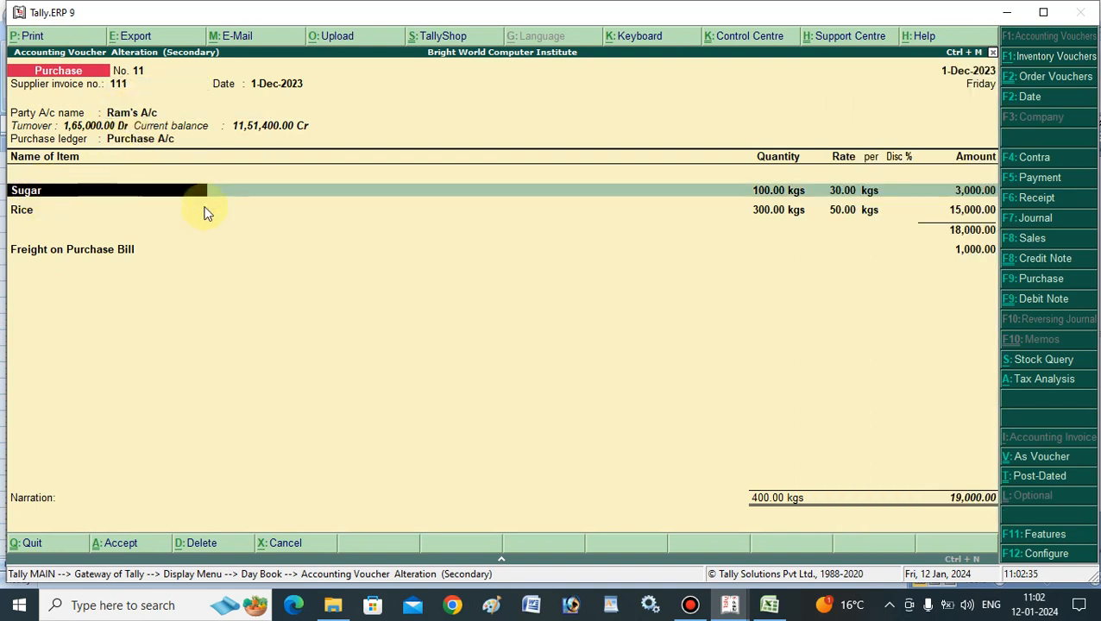
{"action": "key", "text": "Return"}
{"action": "key", "text": "Return"}
{"action": "key", "text": "Return"}
{"action": "key", "text": "Return"}
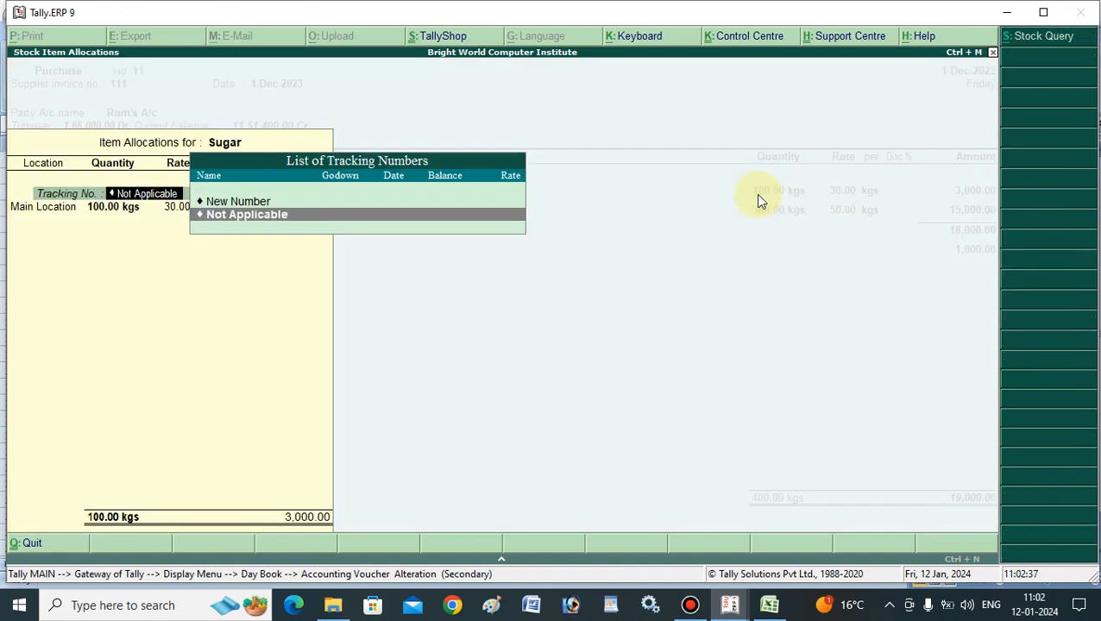
{"action": "key", "text": "Return"}
{"action": "key", "text": "Return"}
{"action": "key", "text": "Return"}
{"action": "key", "text": "Return"}
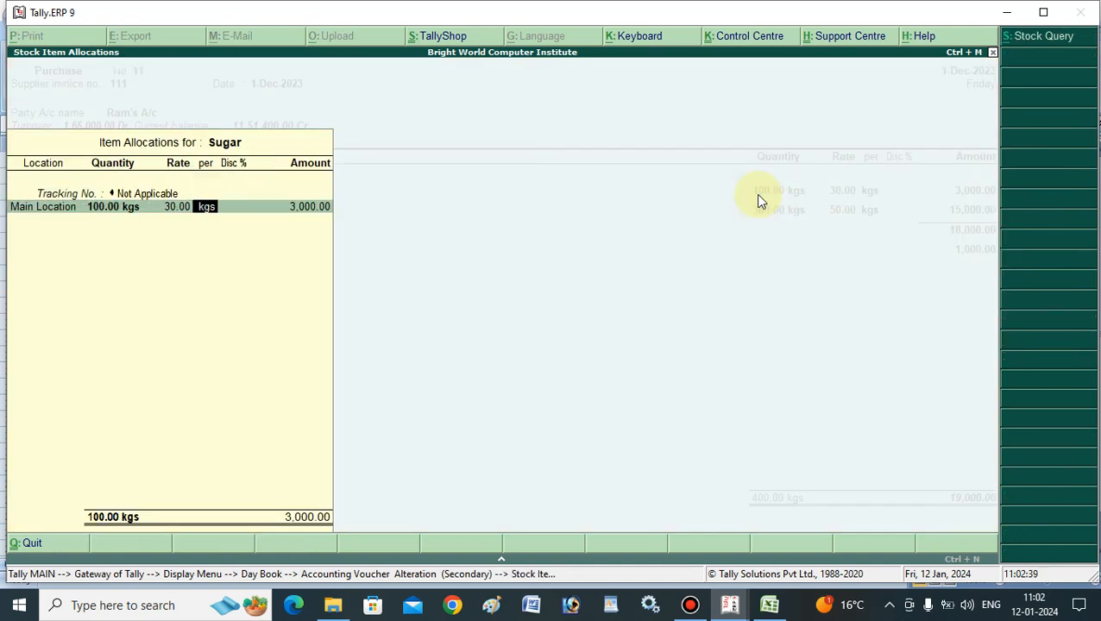
{"action": "key", "text": "Return"}
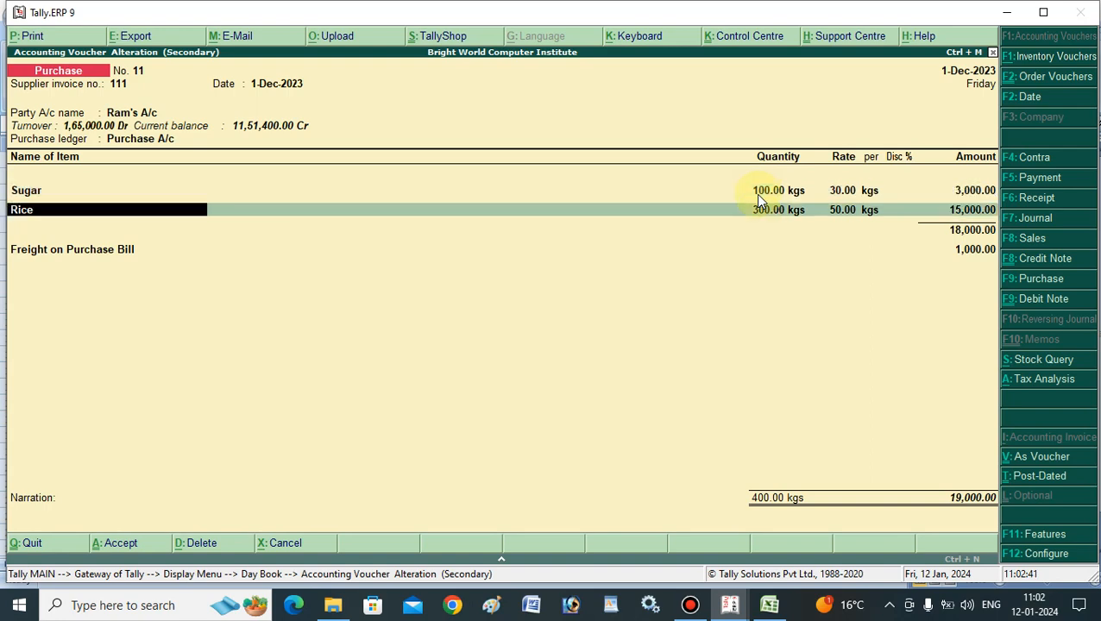
Go through the Rice line's item allocation, keeping its existing entries and ending the tracking number list.
{"action": "key", "text": "Return"}
{"action": "key", "text": "Return"}
{"action": "key", "text": "Return"}
{"action": "key", "text": "Return"}
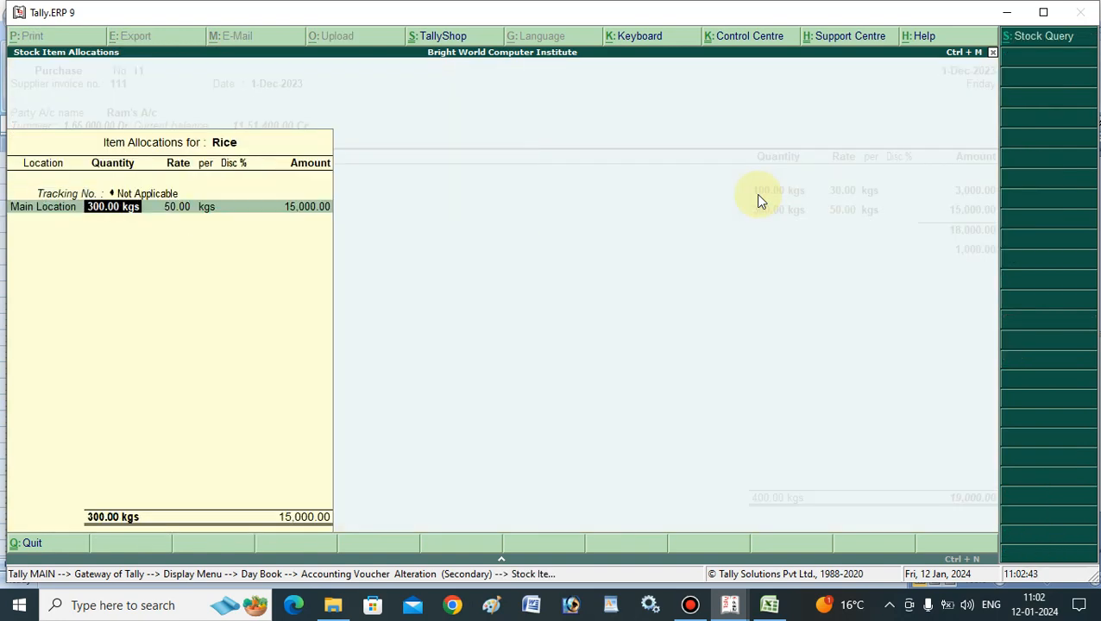
{"action": "key", "text": "Return"}
{"action": "key", "text": "Return"}
{"action": "key", "text": "Return"}
{"action": "key", "text": "Return"}
{"action": "key", "text": "Return"}
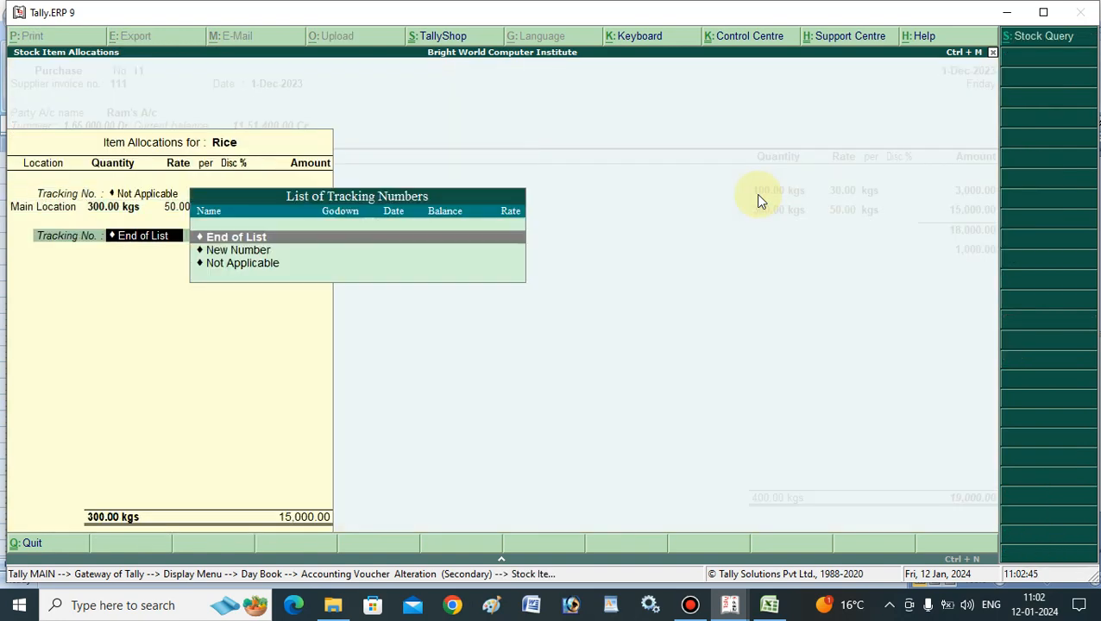
{"action": "key", "text": "Return"}
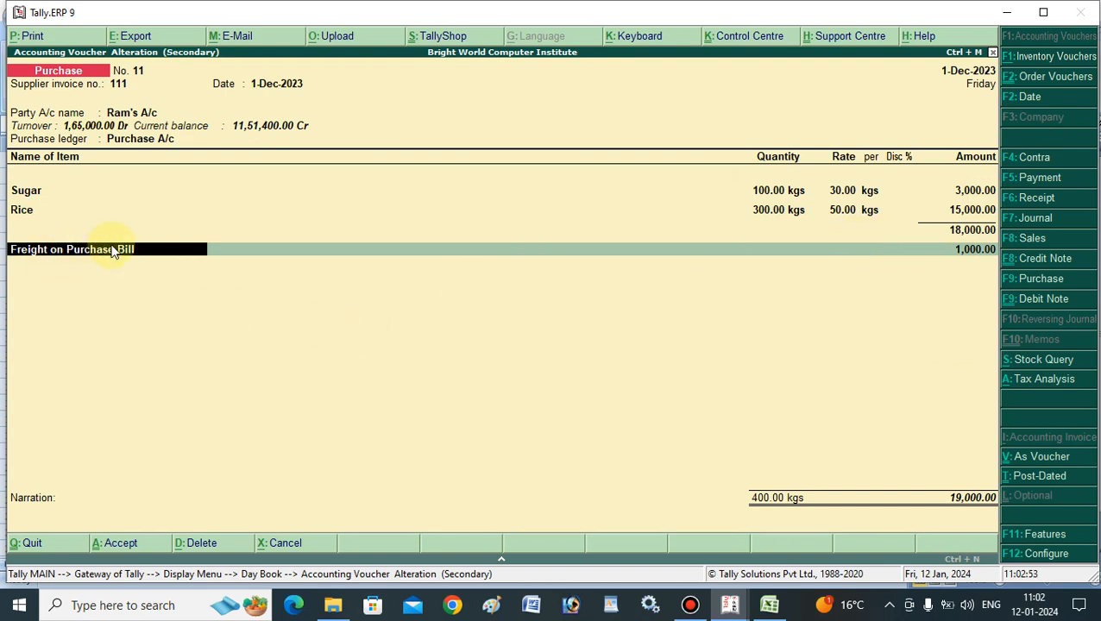
Check the Freight on Purchase Bill ledger line and its amount in the purchase voucher.
{"action": "key", "text": "Return"}
{"action": "key", "text": "Return"}
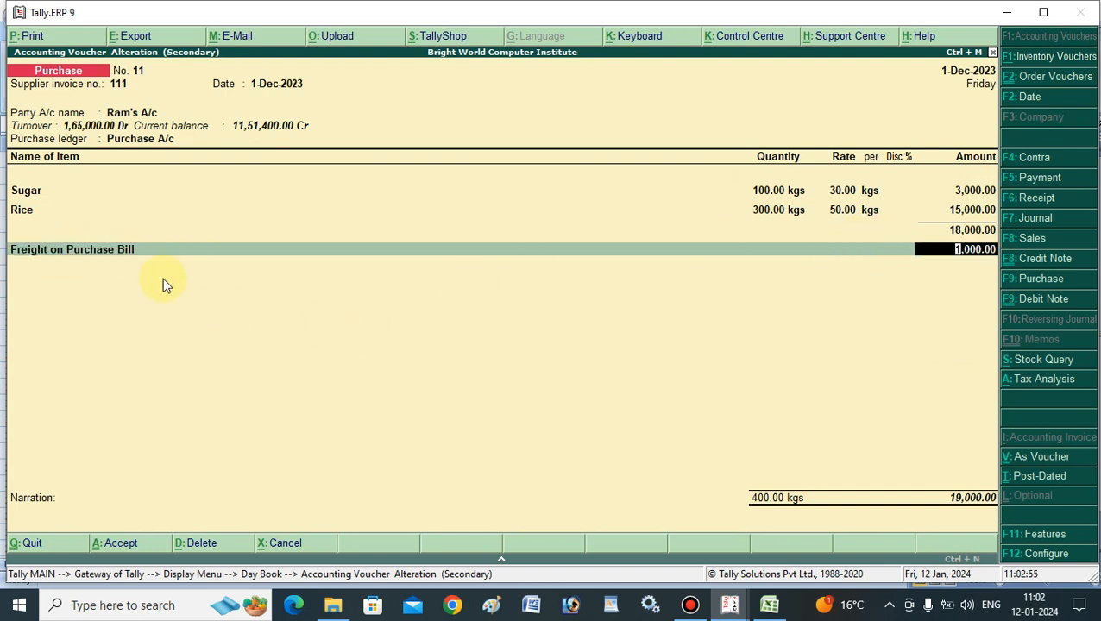
{"action": "key", "text": "Return"}
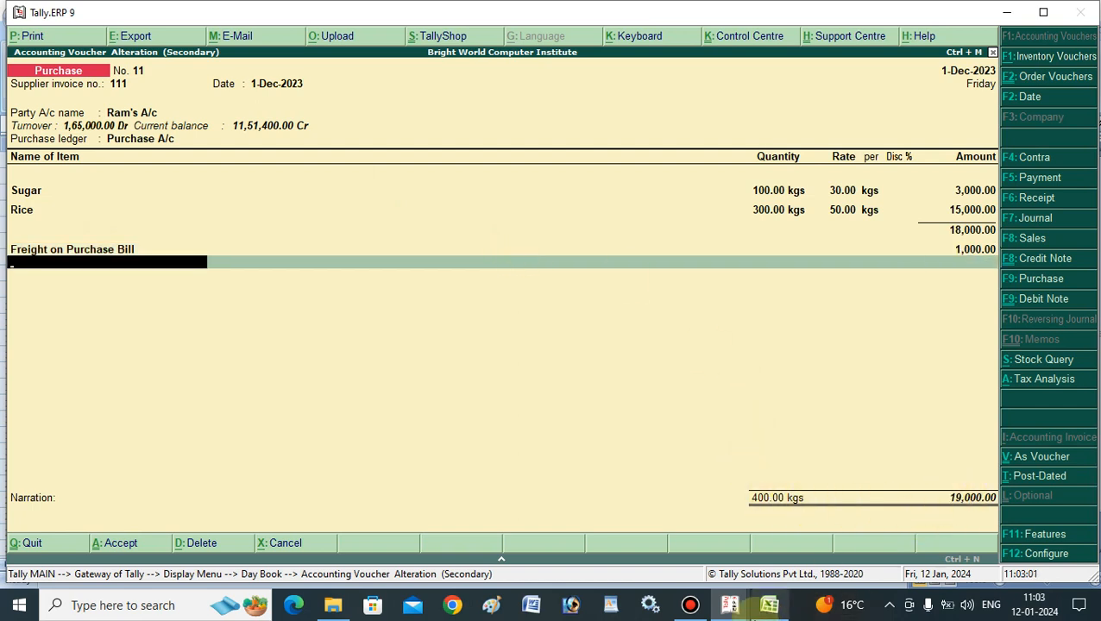
Switch to the Excel sheet and review the quantities, rates and amounts of Sugar and Rice, the freight and the totals.
{"action": "left_click", "coordinate": [769, 605]}
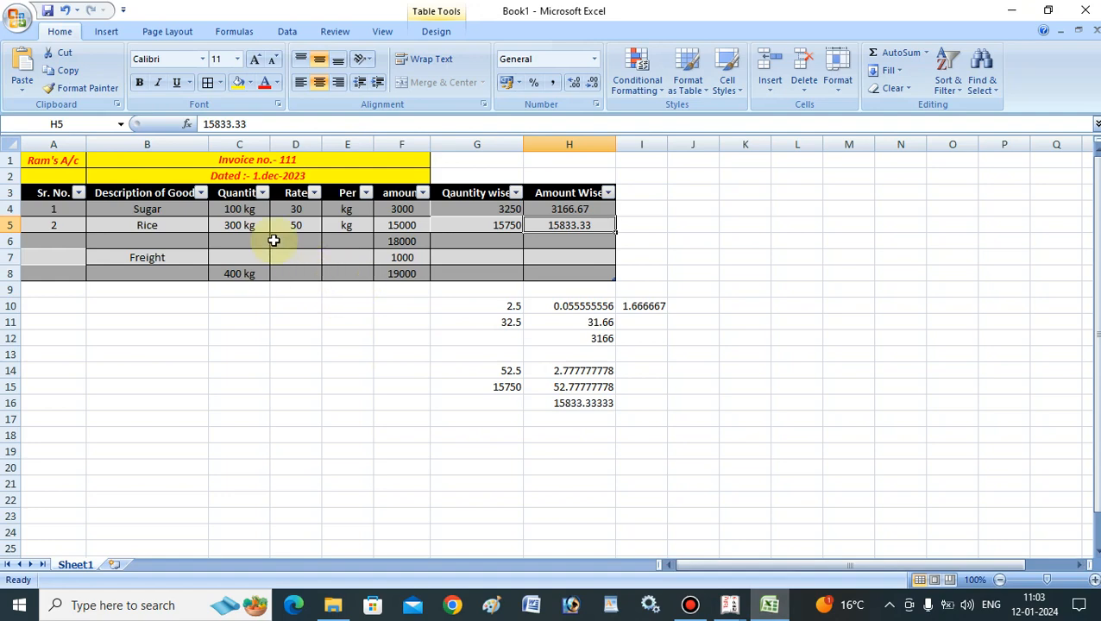
{"action": "left_click", "coordinate": [238, 212]}
{"action": "left_click", "coordinate": [316, 216]}
{"action": "left_click", "coordinate": [393, 209]}
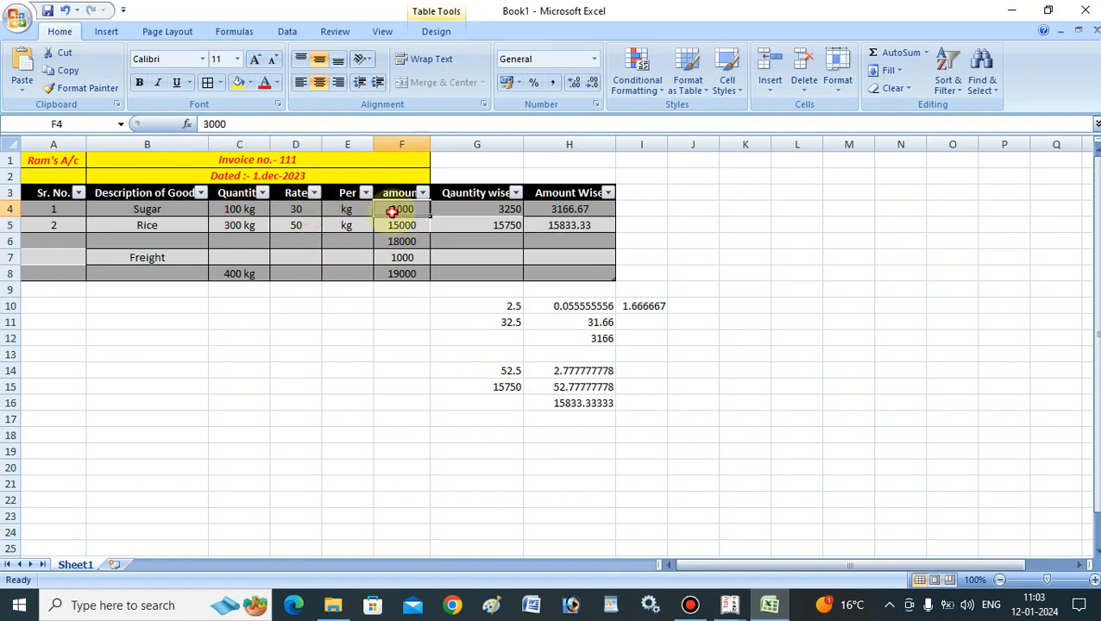
{"action": "left_click", "coordinate": [229, 227]}
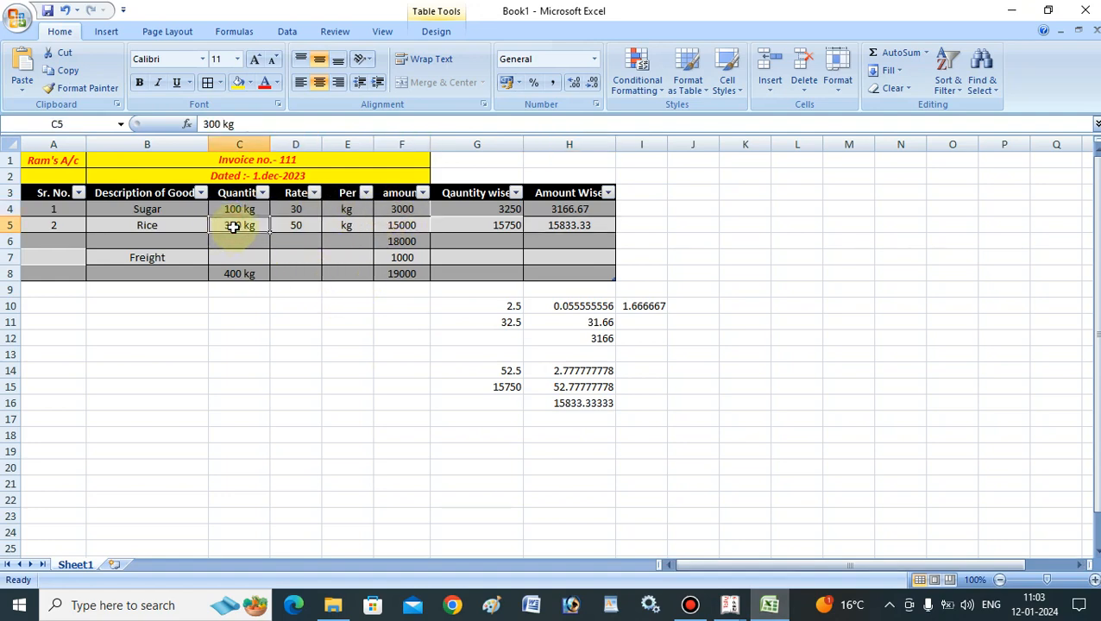
{"action": "left_click", "coordinate": [307, 228]}
{"action": "left_click", "coordinate": [415, 227]}
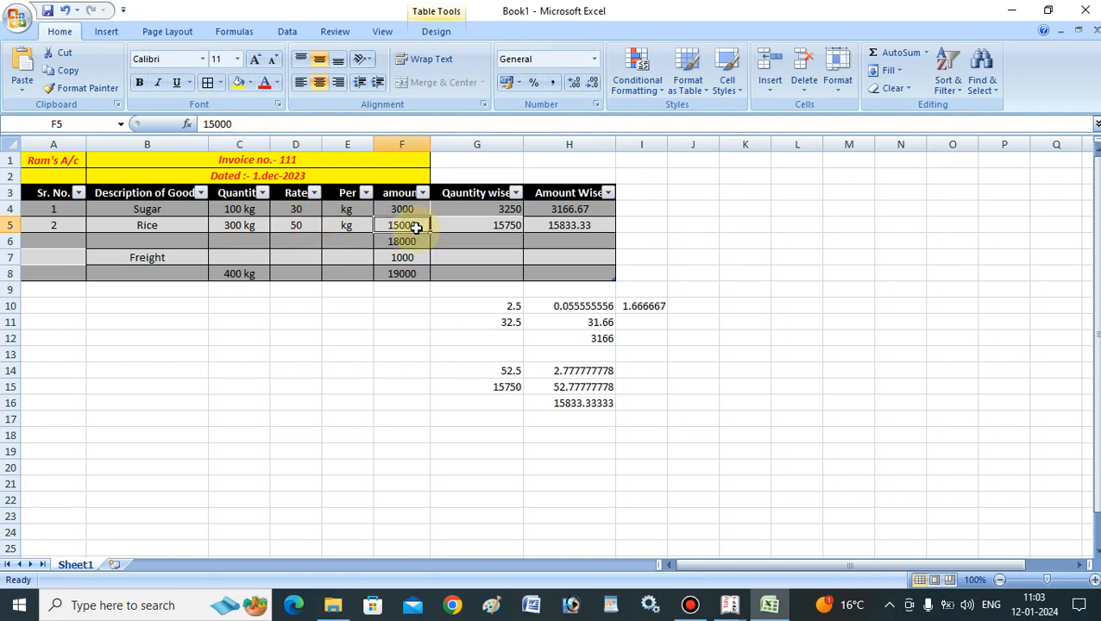
{"action": "left_click", "coordinate": [407, 240]}
{"action": "left_click", "coordinate": [388, 258]}
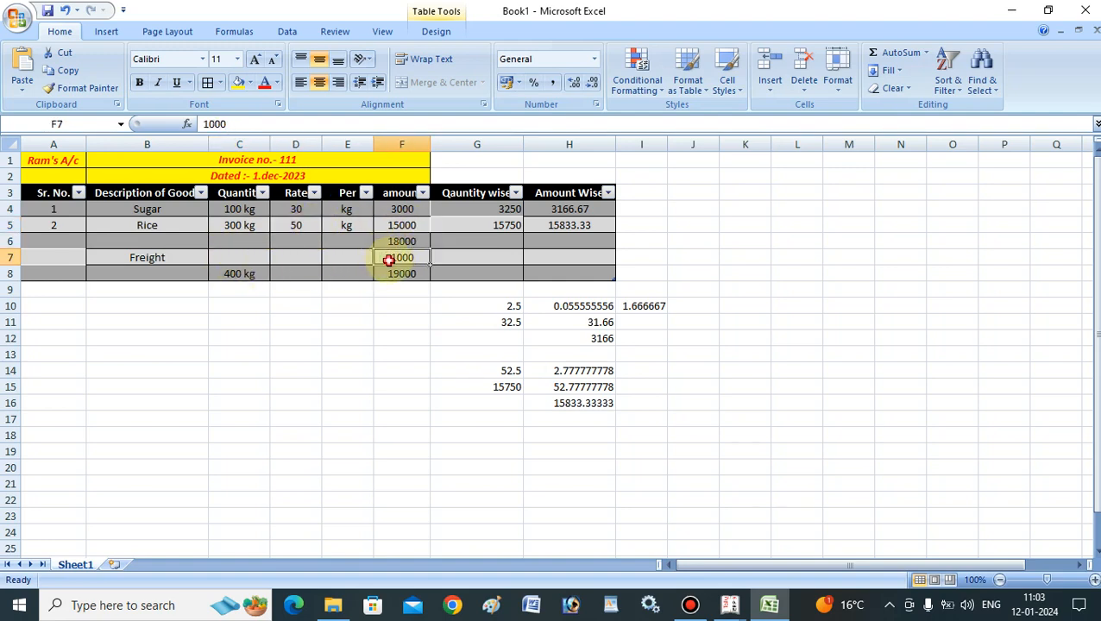
{"action": "left_click", "coordinate": [256, 273]}
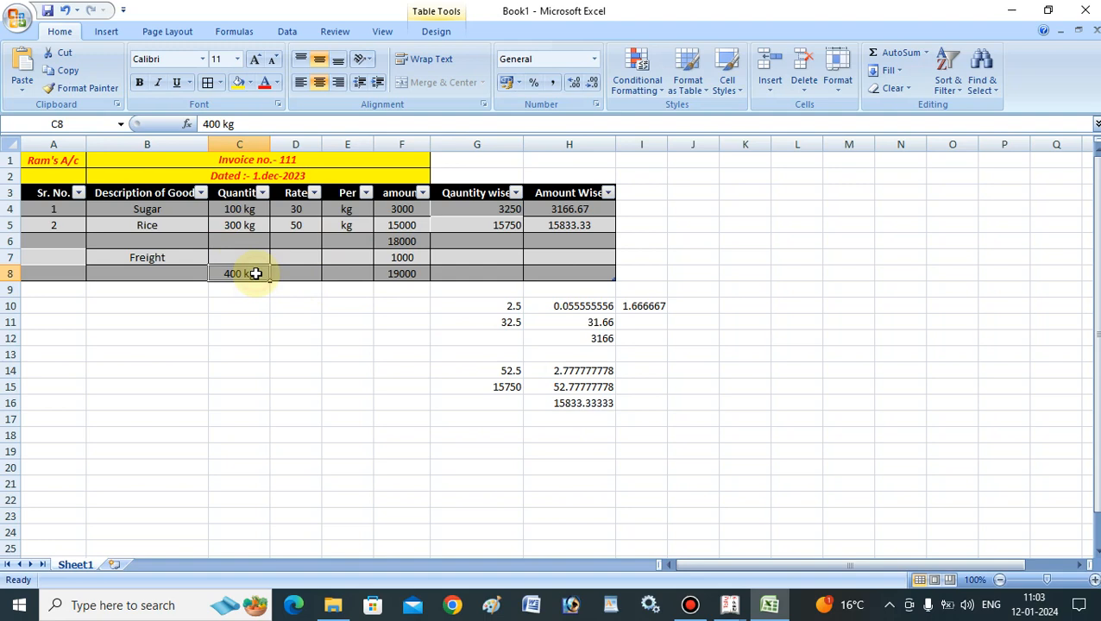
{"action": "left_click", "coordinate": [419, 273]}
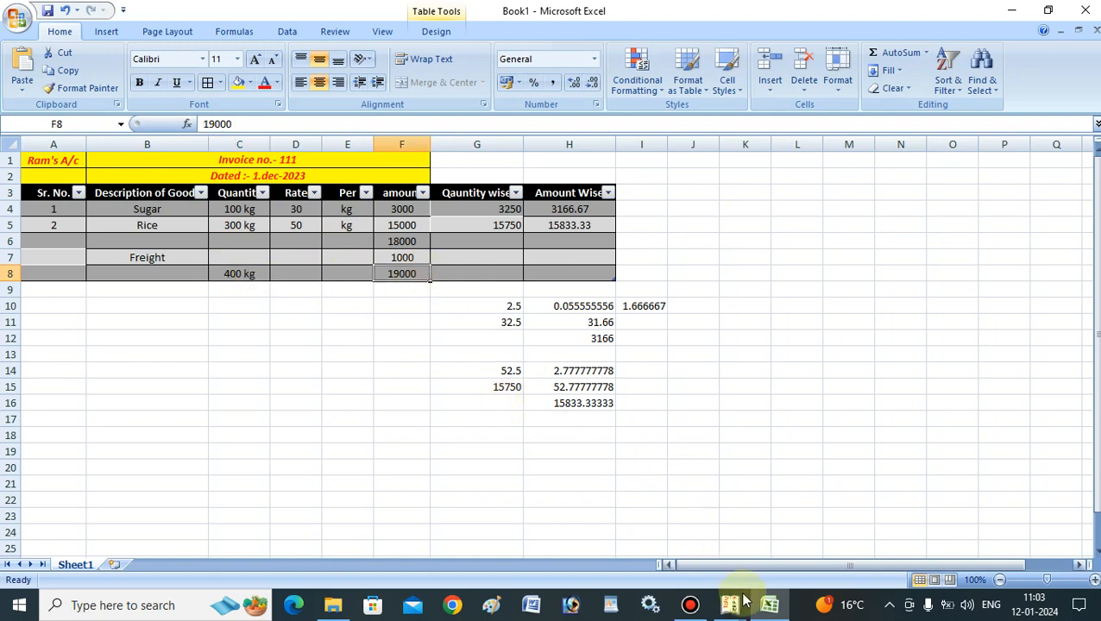
Return to Tally, skip the voucher's narration and accept the purchase voucher.
{"action": "mouse_move", "coordinate": [730, 605]}
{"action": "left_click", "coordinate": [673, 552]}
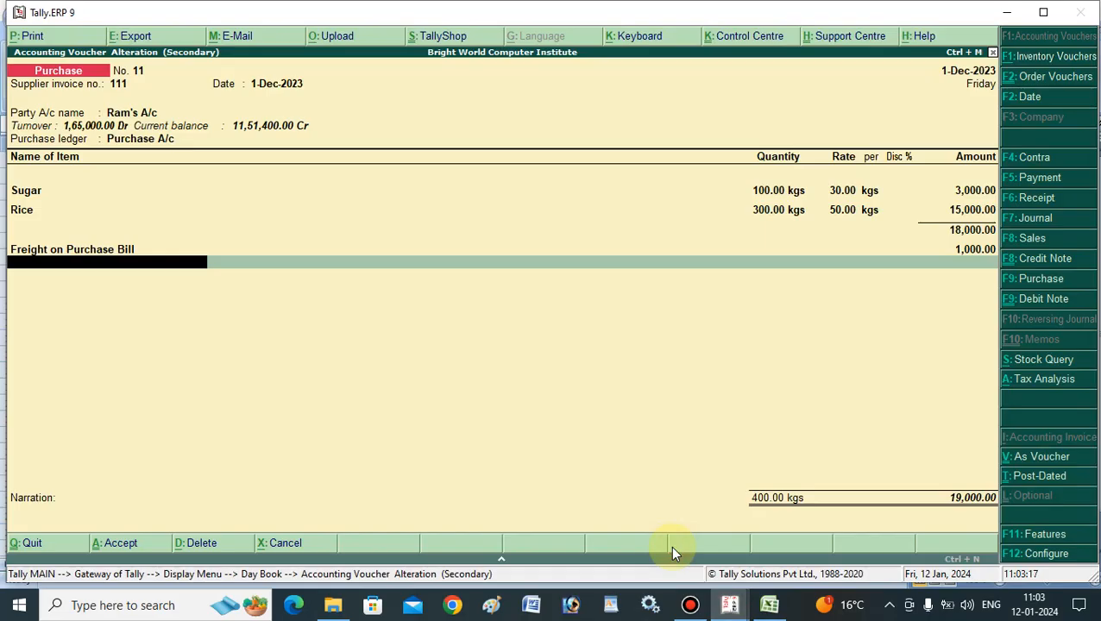
{"action": "key", "text": "Return"}
{"action": "key", "text": "Return"}
{"action": "key", "text": "Return"}
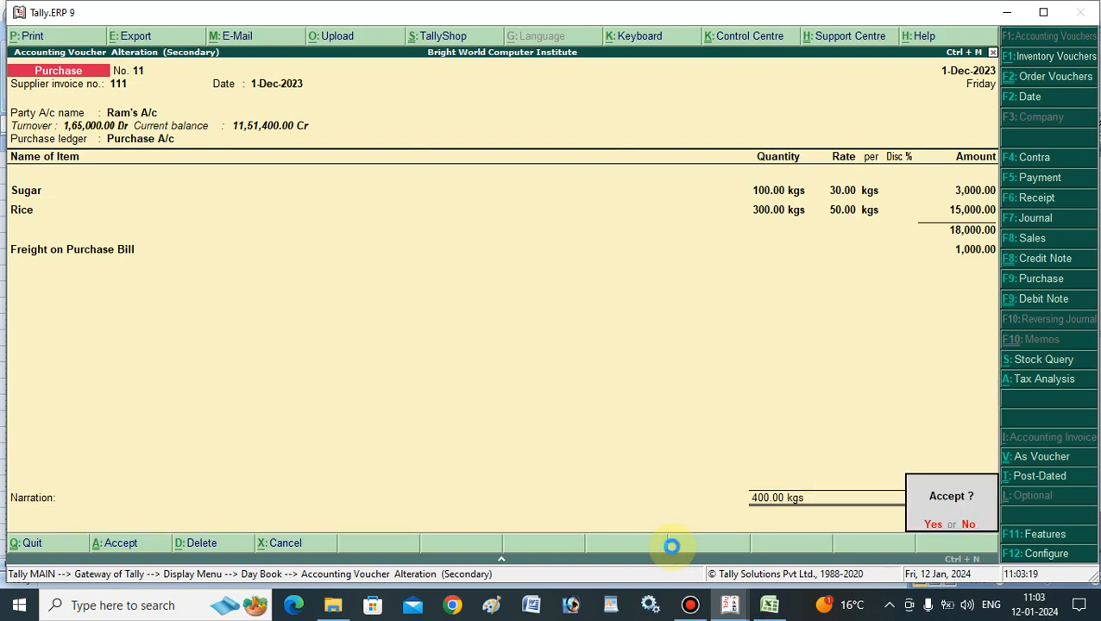
{"action": "key", "text": "Return"}
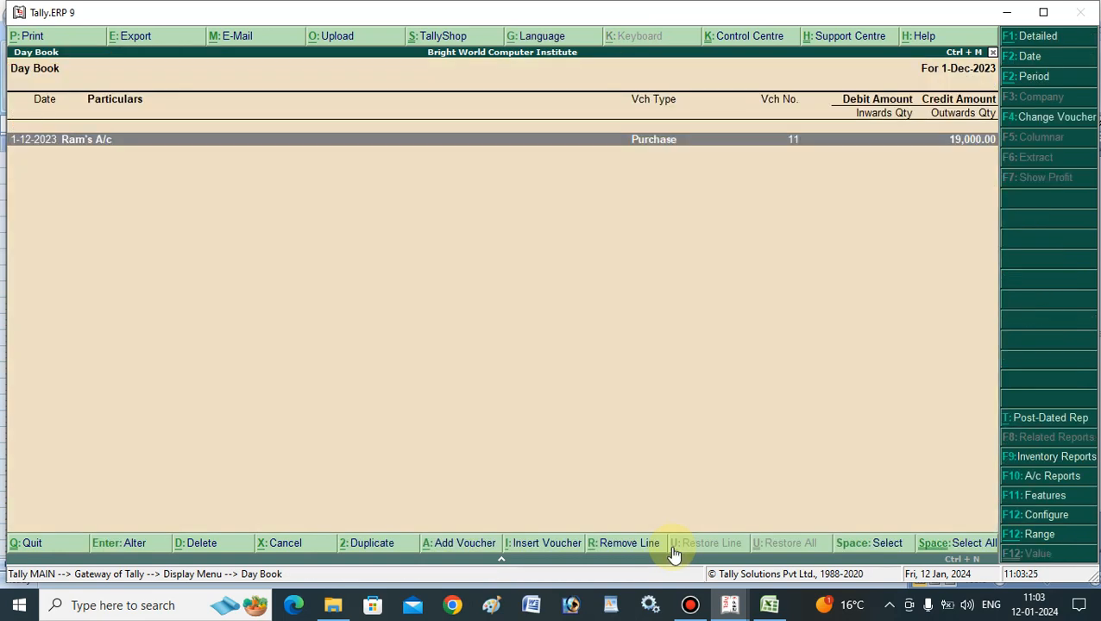
Leave the Day Book and open the stock item selection under Inventory Books.
{"action": "key", "text": "Escape"}
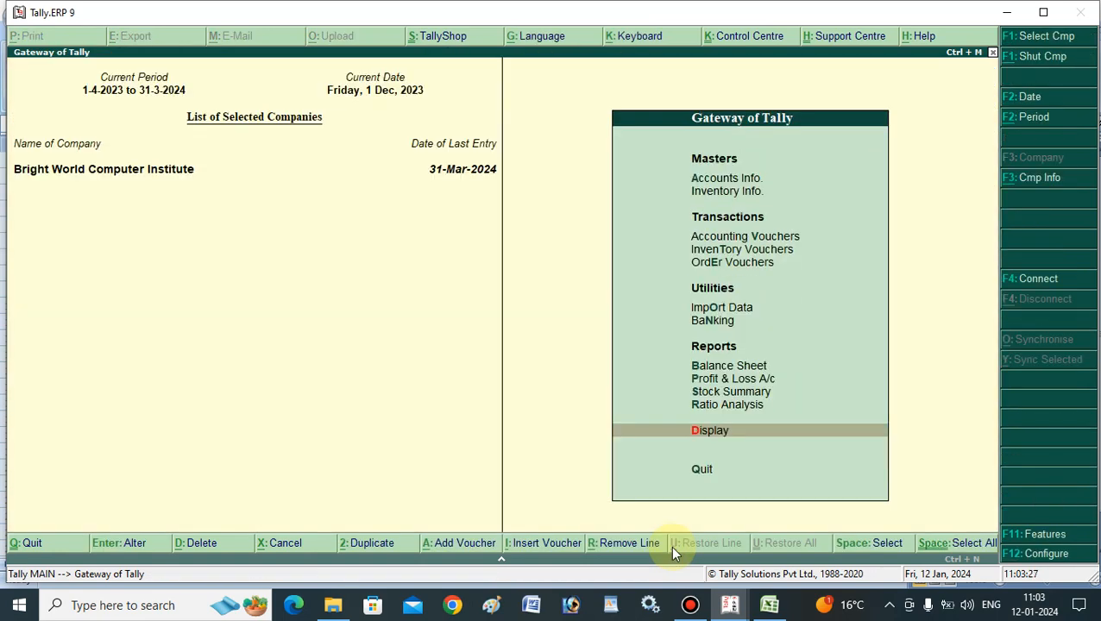
{"action": "left_click", "coordinate": [709, 436]}
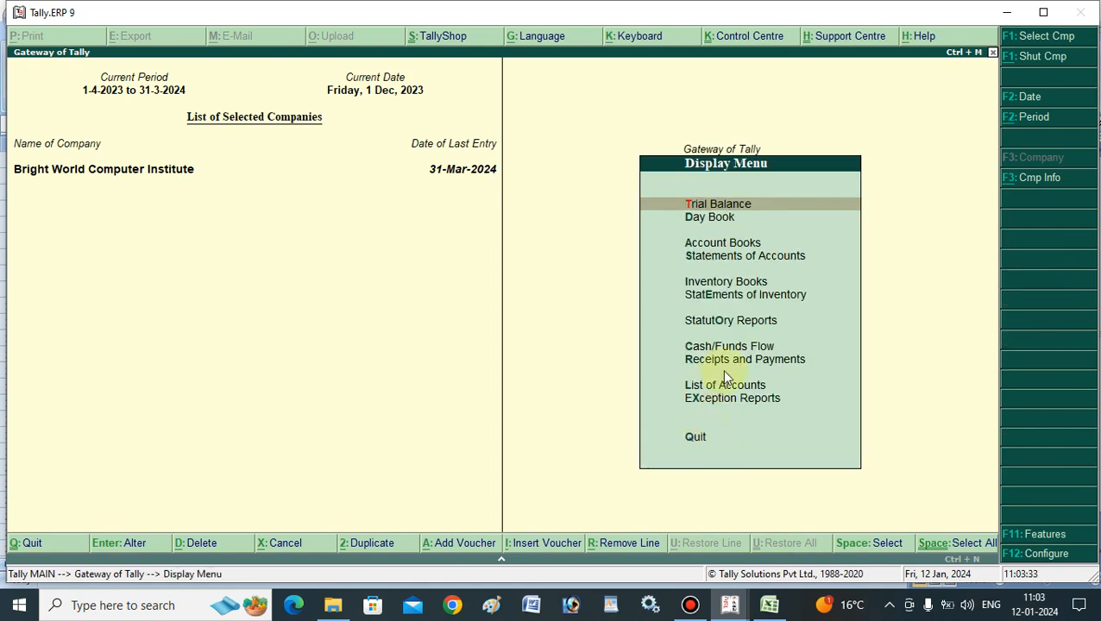
{"action": "left_click", "coordinate": [715, 219]}
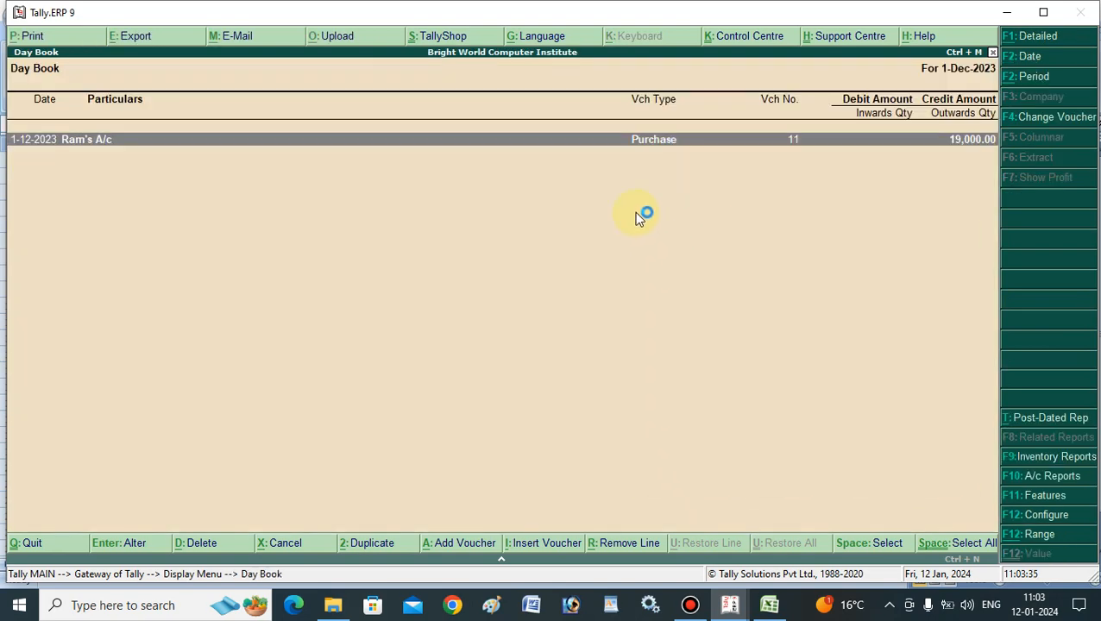
{"action": "key", "text": "Escape"}
{"action": "left_click", "coordinate": [723, 283]}
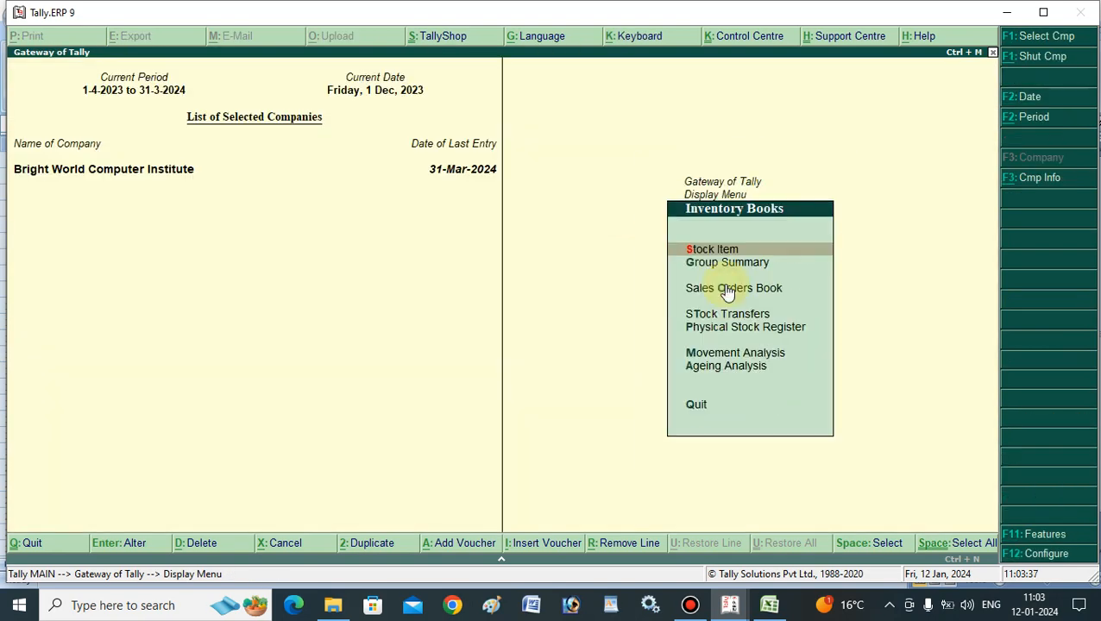
{"action": "left_click", "coordinate": [723, 249]}
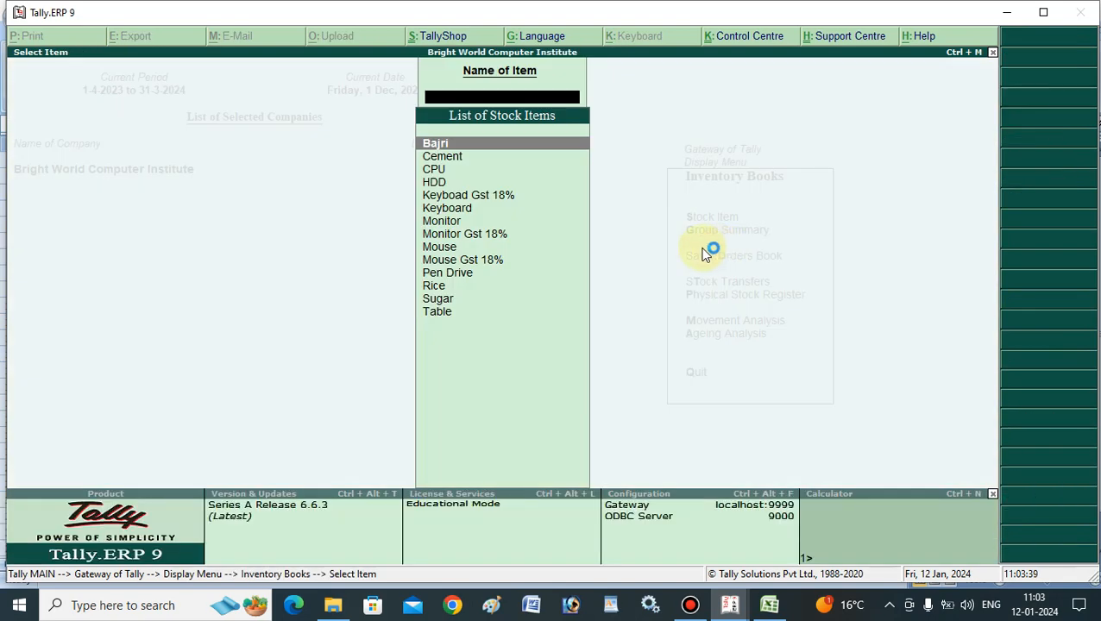
Open Sugar's monthly stock summary and compare its December inward value with the Amount Wise figure in the Excel sheet.
{"action": "left_click", "coordinate": [443, 302]}
{"action": "left_click", "coordinate": [443, 302]}
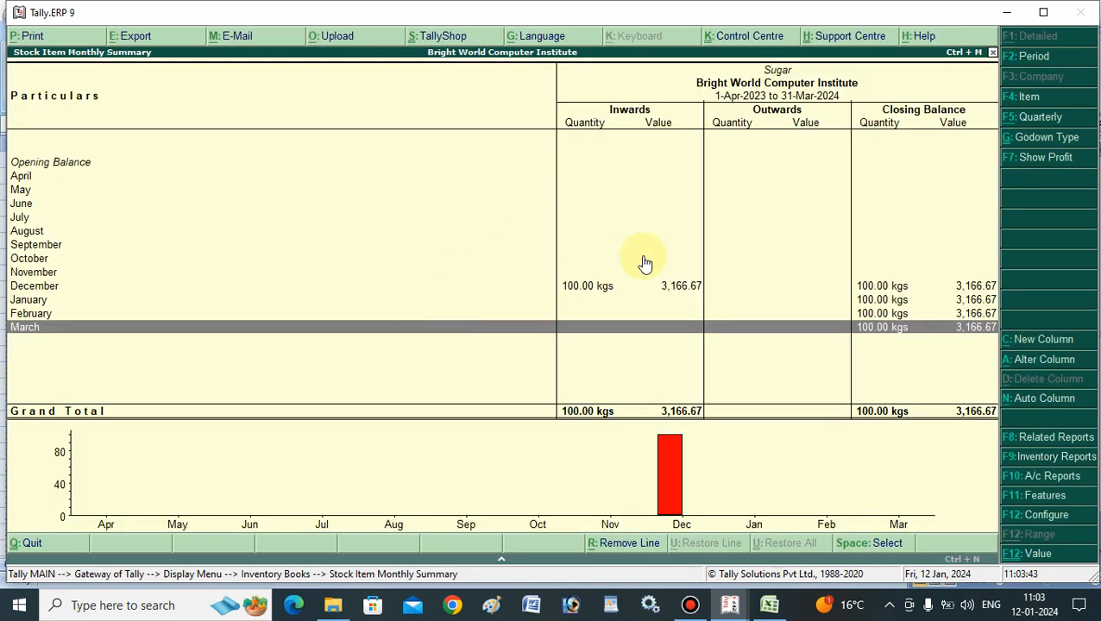
{"action": "left_click", "coordinate": [673, 291]}
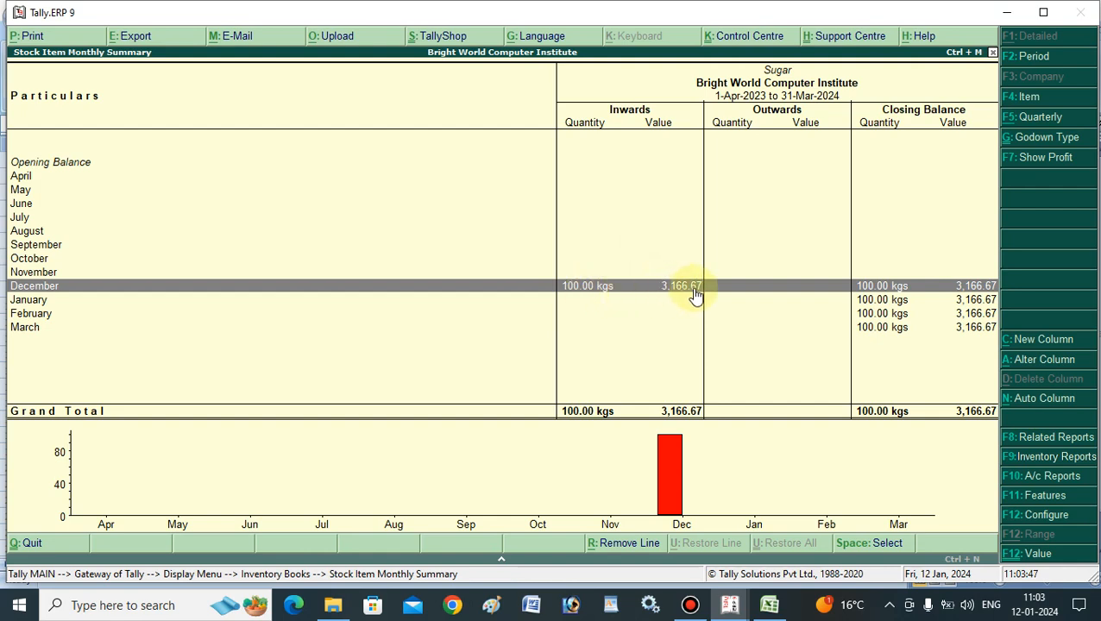
{"action": "left_click", "coordinate": [771, 609]}
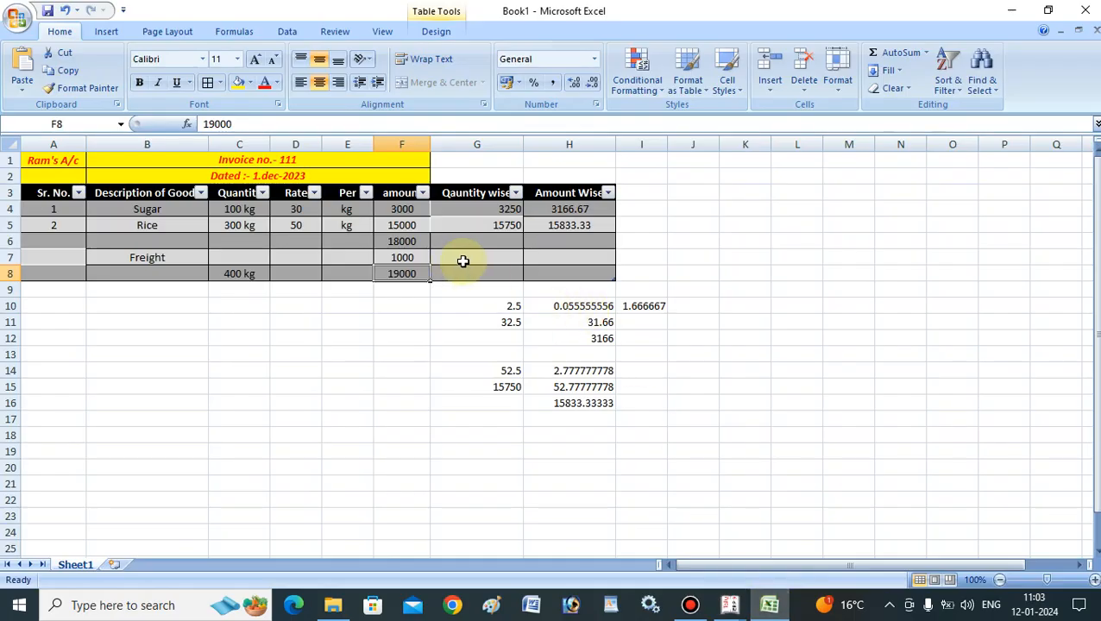
{"action": "left_click", "coordinate": [572, 211]}
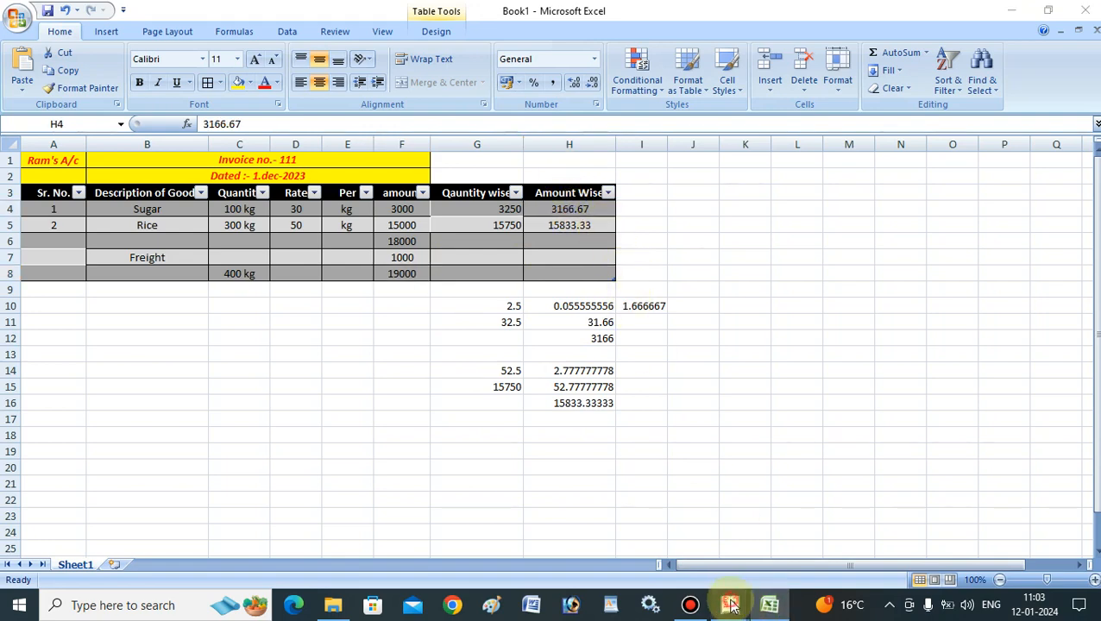
{"action": "mouse_move", "coordinate": [729, 605]}
{"action": "left_click", "coordinate": [641, 499]}
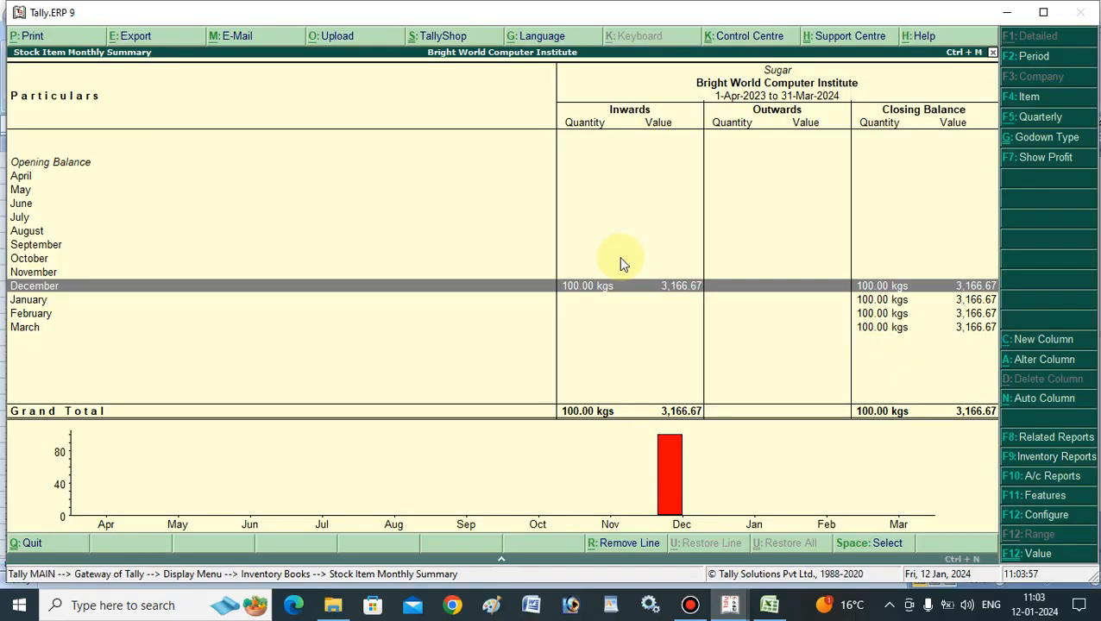
Open Rice's monthly stock summary, compare its December inward value with the Excel Amount Wise figure, and return to the Gateway of Tally.
{"action": "key", "text": "Escape"}
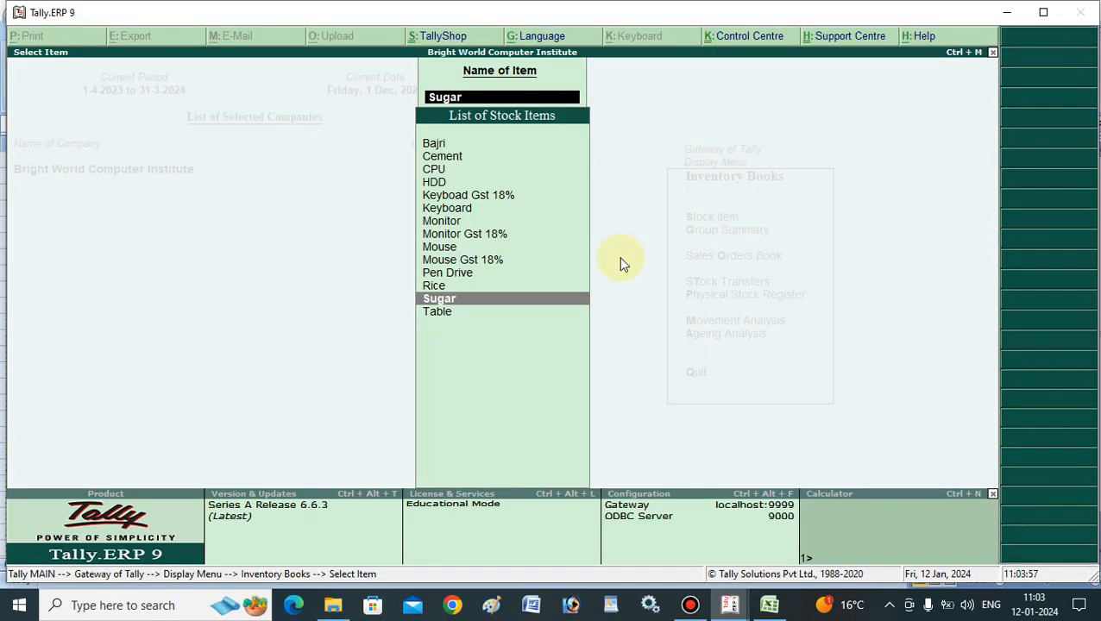
{"action": "left_click", "coordinate": [464, 287]}
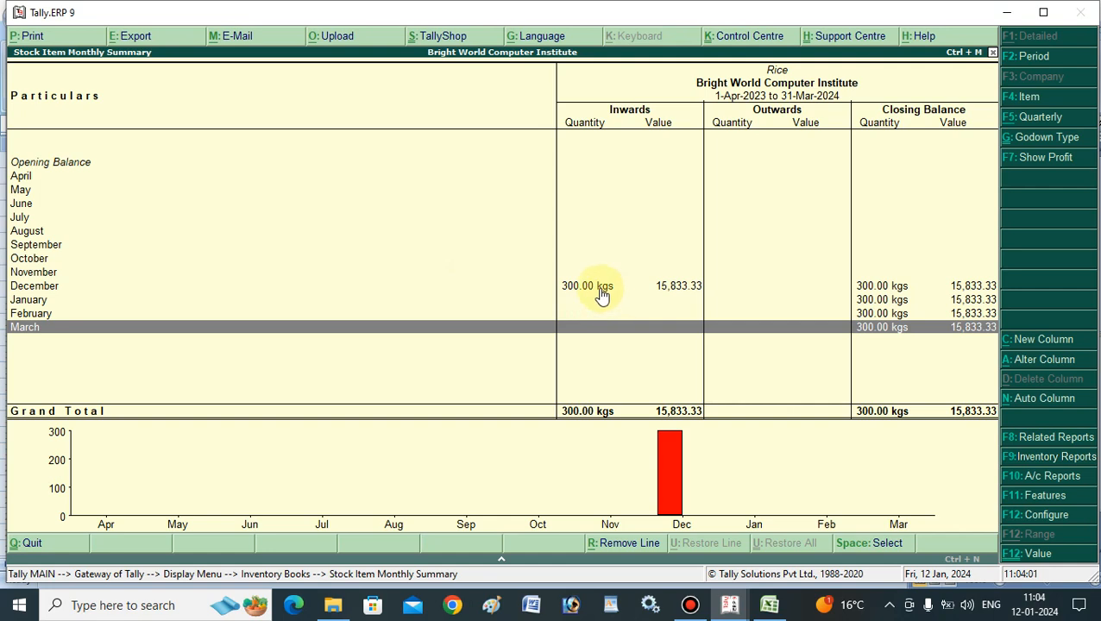
{"action": "left_click", "coordinate": [603, 294]}
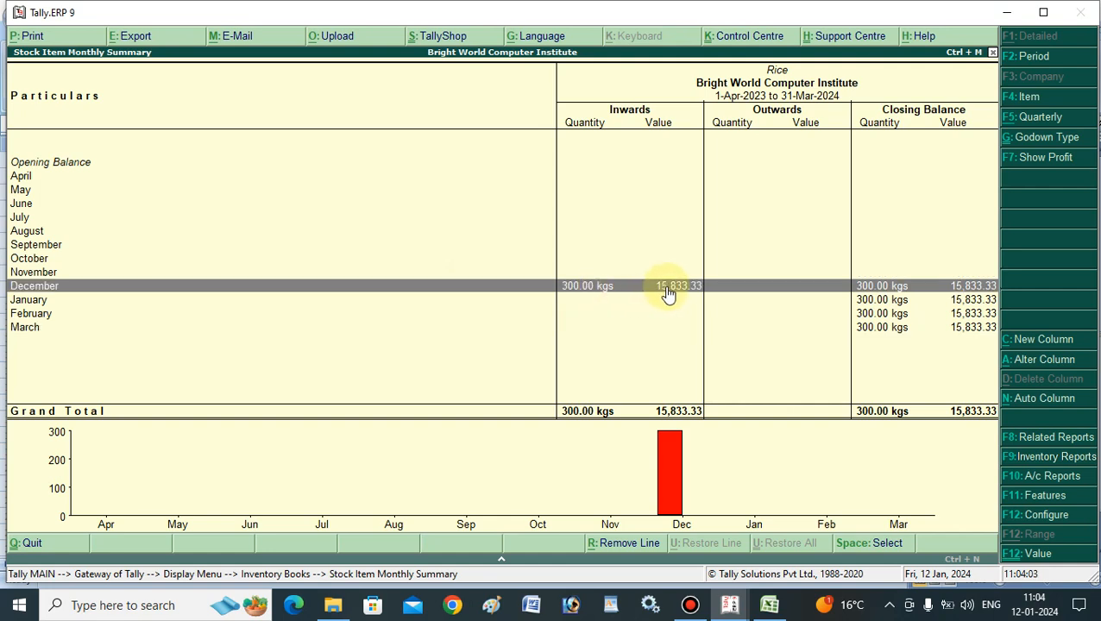
{"action": "left_click", "coordinate": [769, 605]}
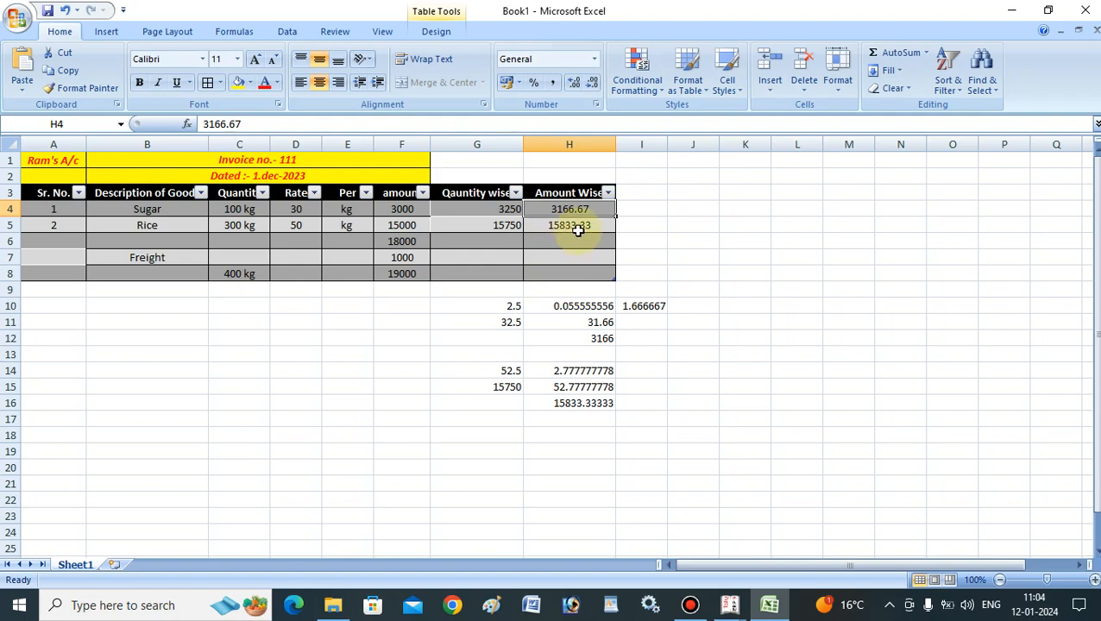
{"action": "left_click", "coordinate": [1010, 12]}
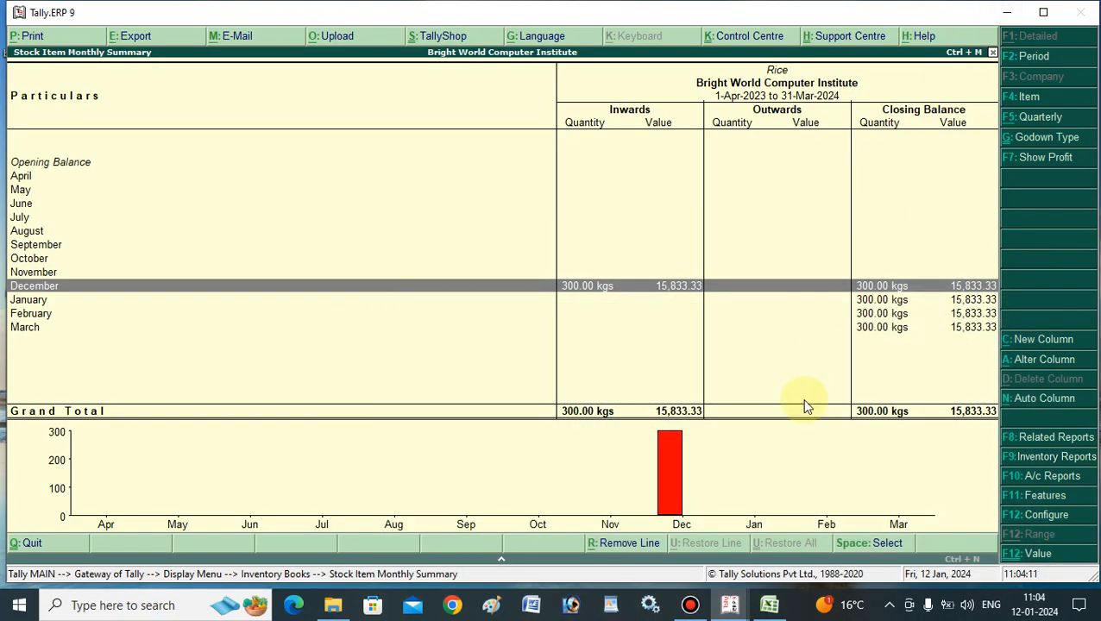
{"action": "key", "text": "Escape"}
{"action": "key", "text": "Escape"}
{"action": "key", "text": "Escape"}
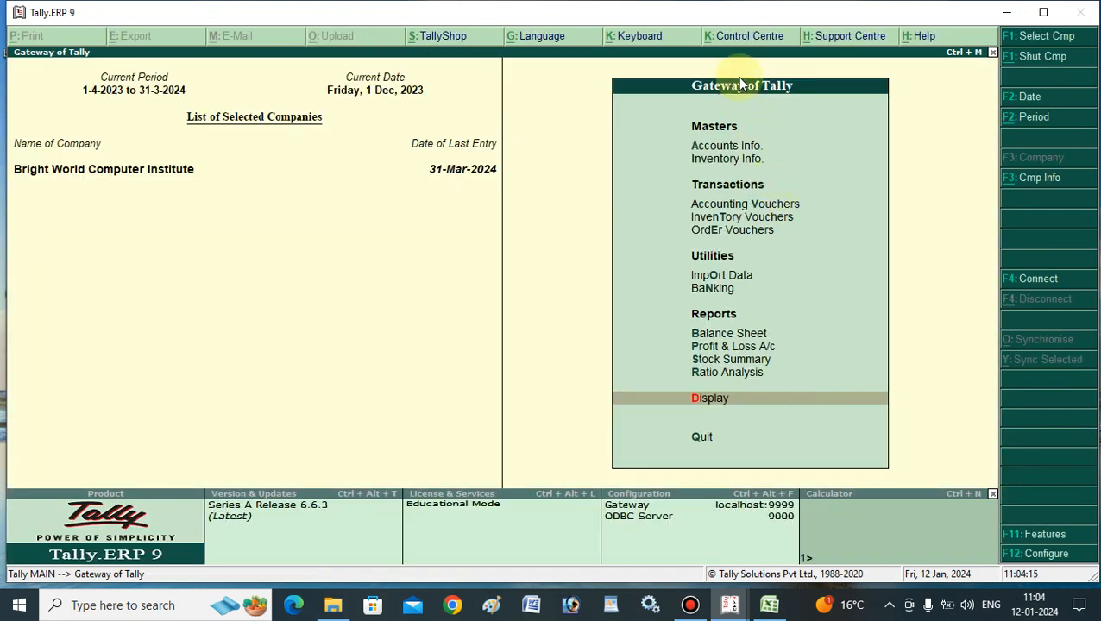
Open the Direct Expenses account group for alteration.
{"action": "left_click", "coordinate": [719, 149]}
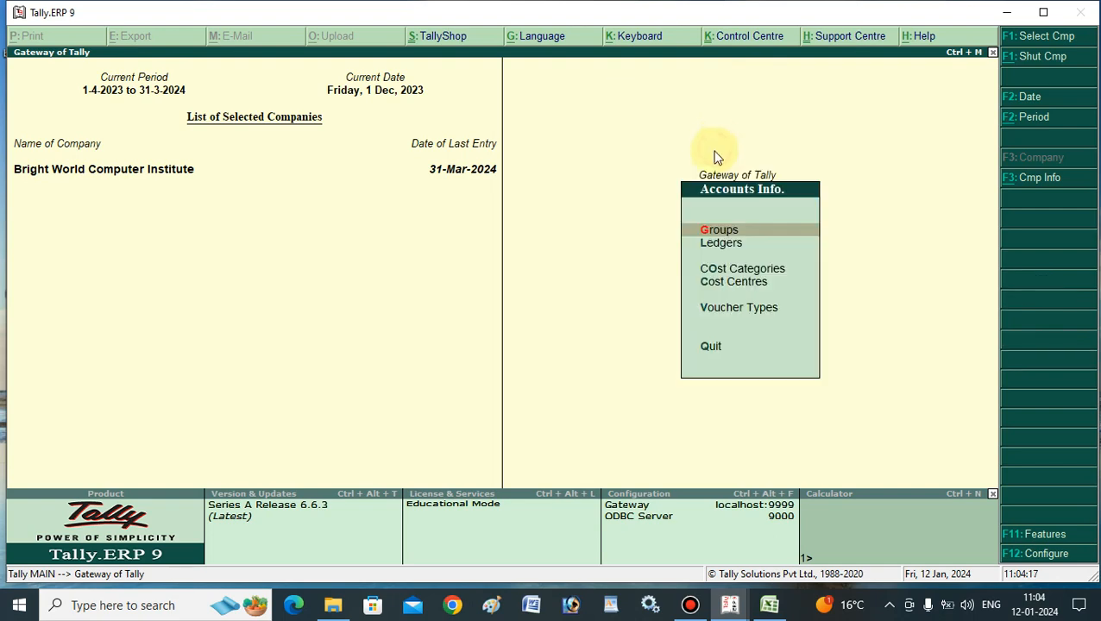
{"action": "left_click", "coordinate": [726, 235]}
{"action": "left_click", "coordinate": [708, 259]}
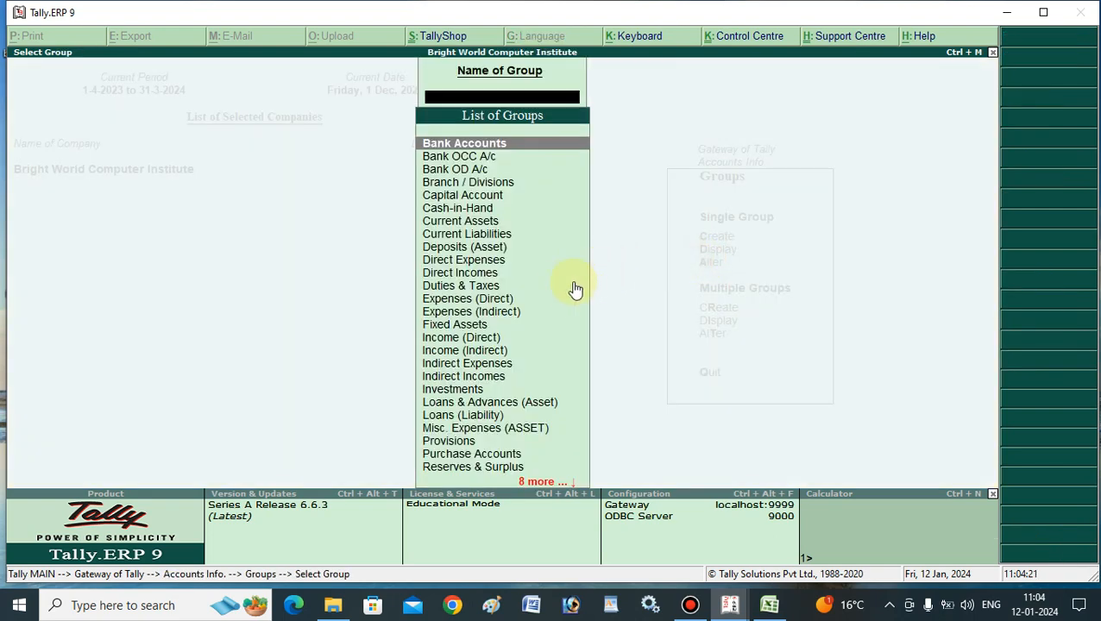
{"action": "left_click", "coordinate": [473, 313]}
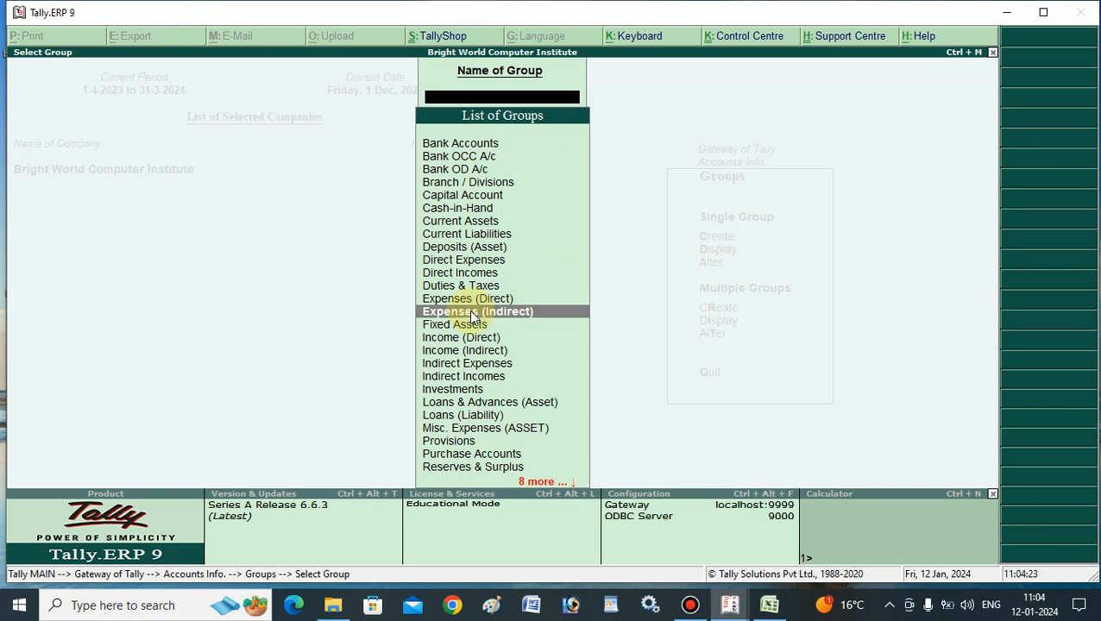
{"action": "type", "text": "D"}
{"action": "left_click", "coordinate": [489, 197]}
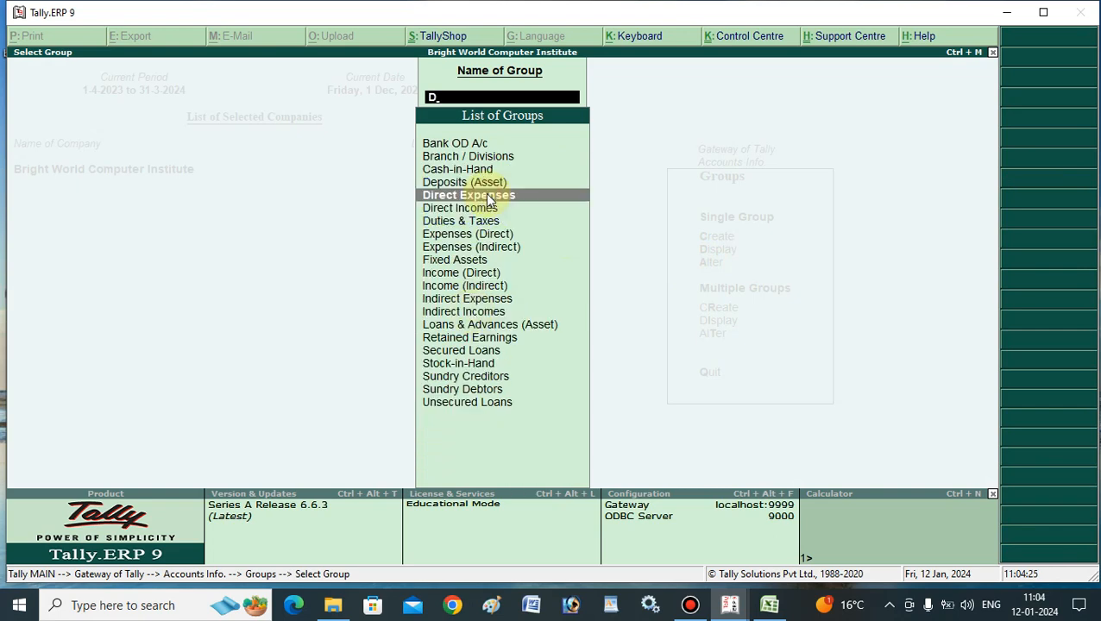
{"action": "left_click", "coordinate": [488, 196]}
{"action": "left_click", "coordinate": [331, 284]}
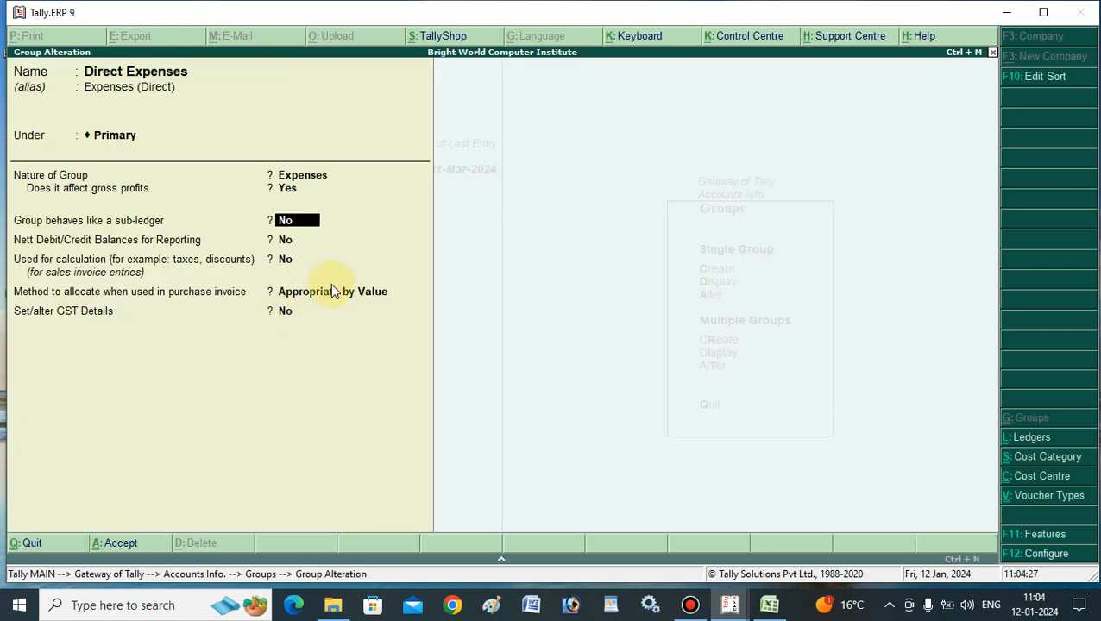
Set the Direct Expenses group's purchase invoice allocation method to Not Applicable, accept the alteration and return to the Gateway of Tally.
{"action": "left_click", "coordinate": [337, 293]}
{"action": "key", "text": "Up"}
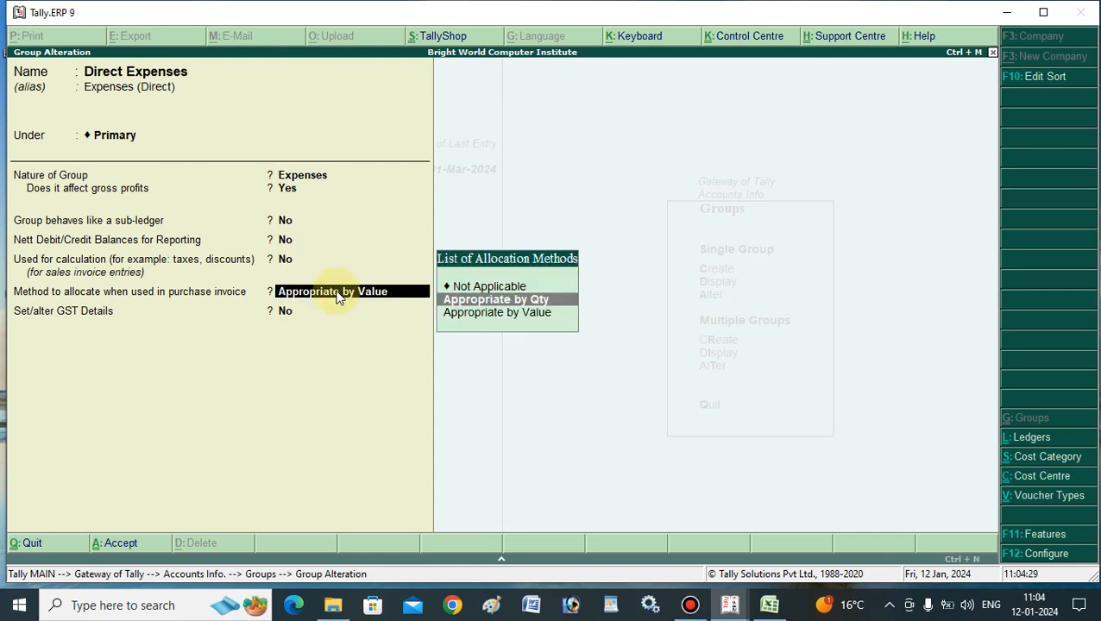
{"action": "key", "text": "Up"}
{"action": "key", "text": "Return"}
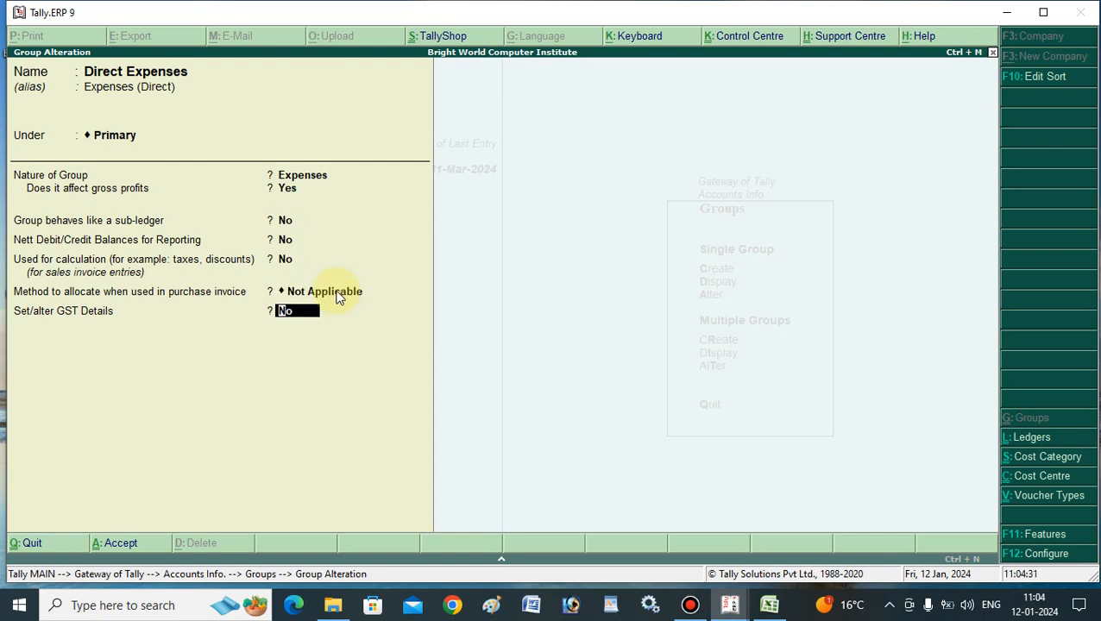
{"action": "left_click", "coordinate": [336, 290]}
{"action": "key", "text": "ctrl+a"}
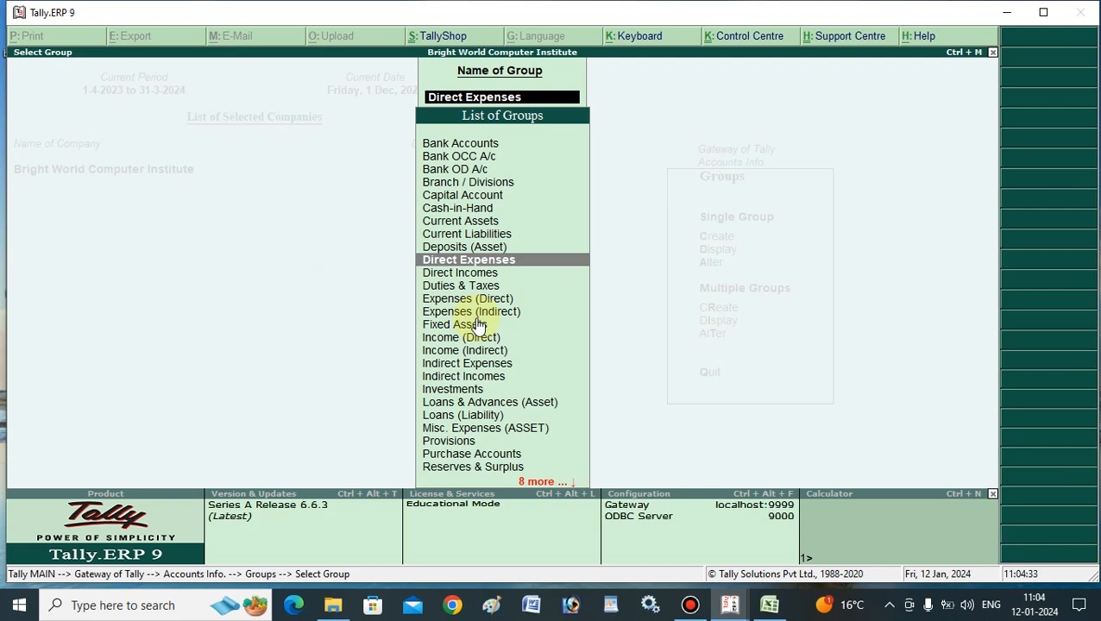
{"action": "key", "text": "Escape"}
{"action": "key", "text": "Escape"}
{"action": "key", "text": "Escape"}
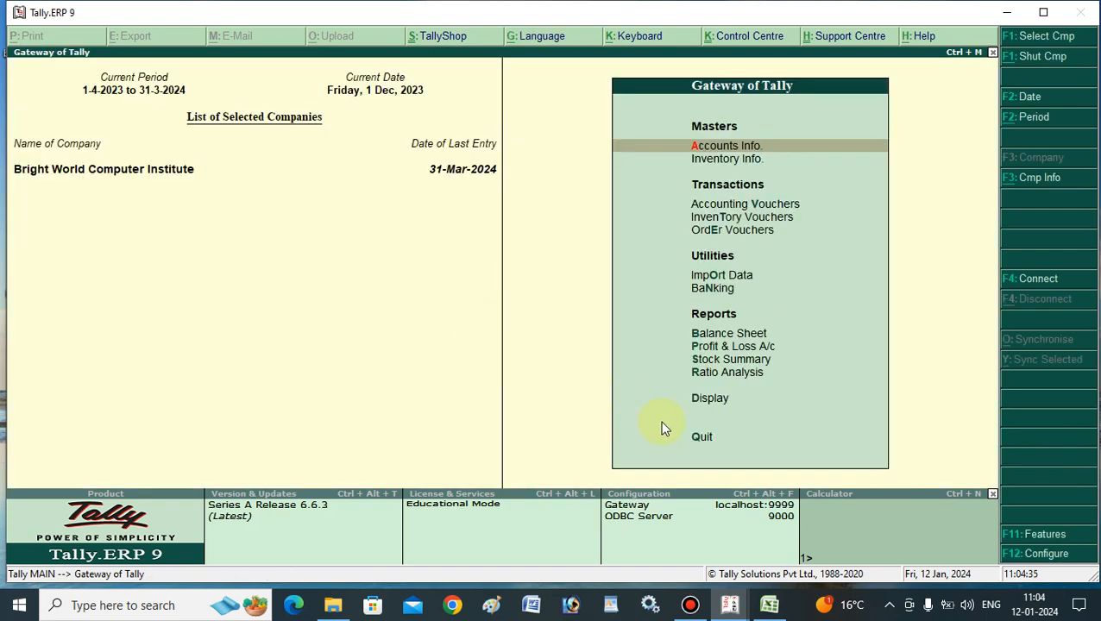
Open the 1-Dec-2023 purchase voucher from the Day Book to review its items and freight, then return to the Gateway of Tally.
{"action": "left_click", "coordinate": [709, 400]}
{"action": "key", "text": "Return"}
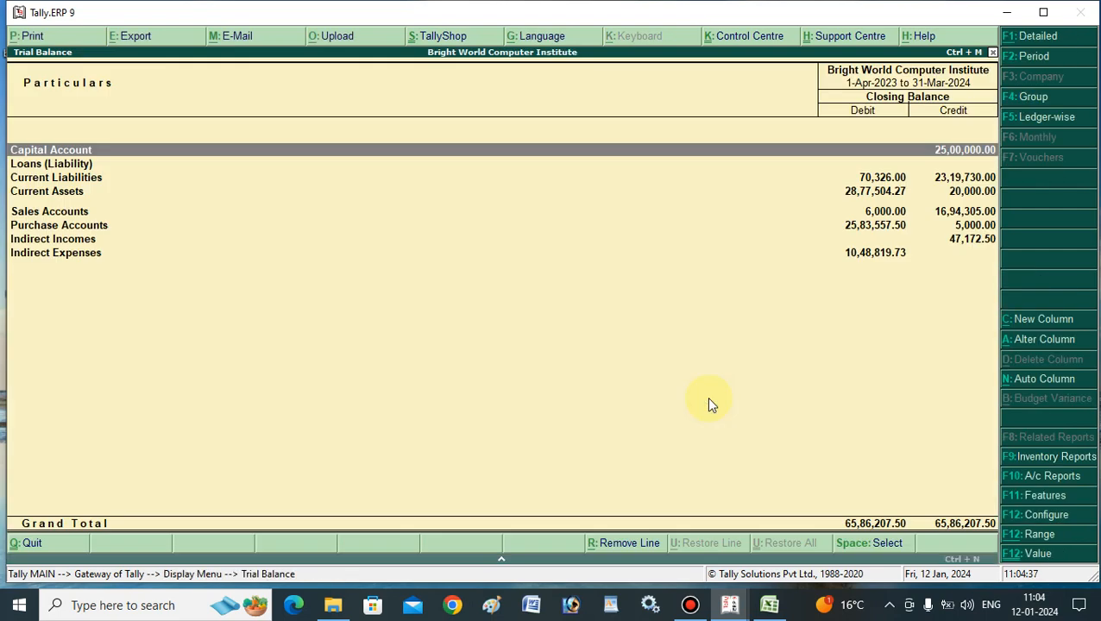
{"action": "key", "text": "Escape"}
{"action": "key", "text": "Down"}
{"action": "key", "text": "Down"}
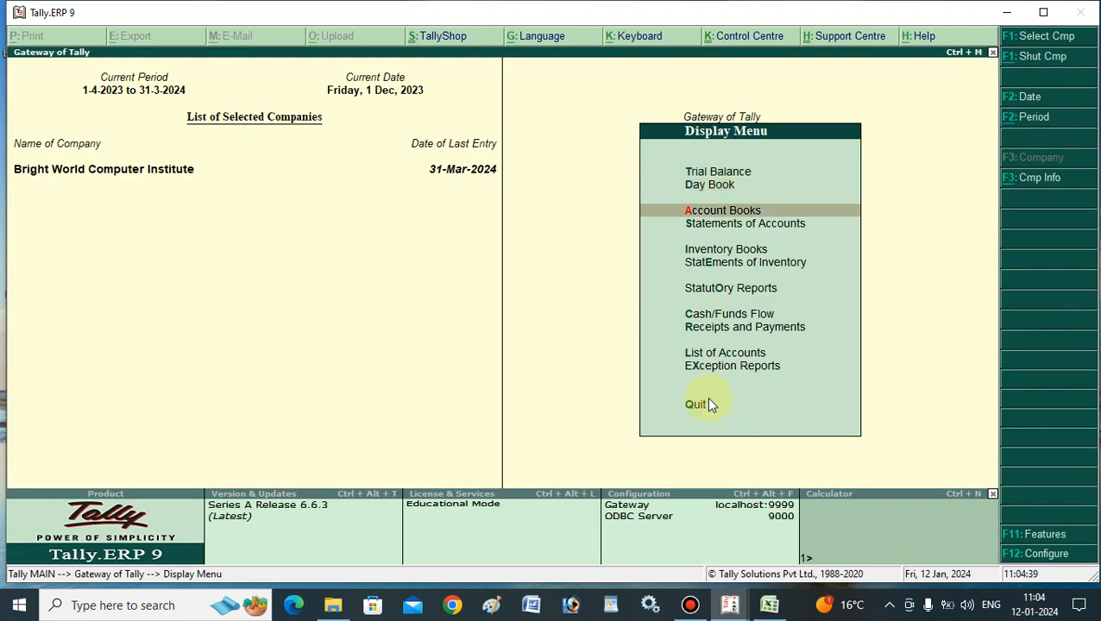
{"action": "key", "text": "Up"}
{"action": "key", "text": "Return"}
{"action": "key", "text": "Return"}
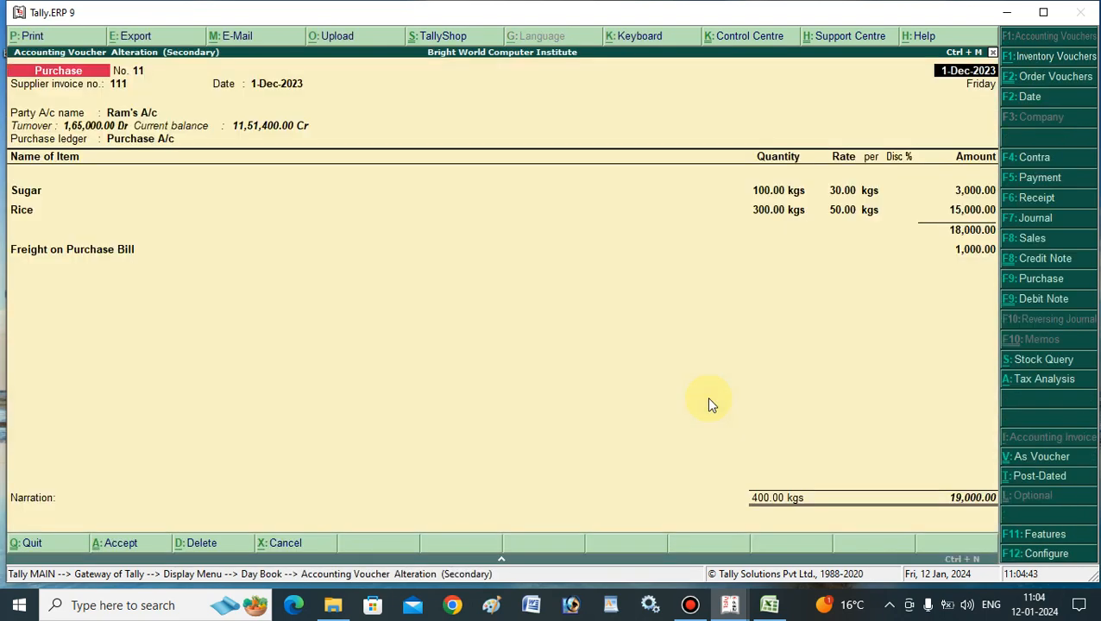
{"action": "key", "text": "Escape"}
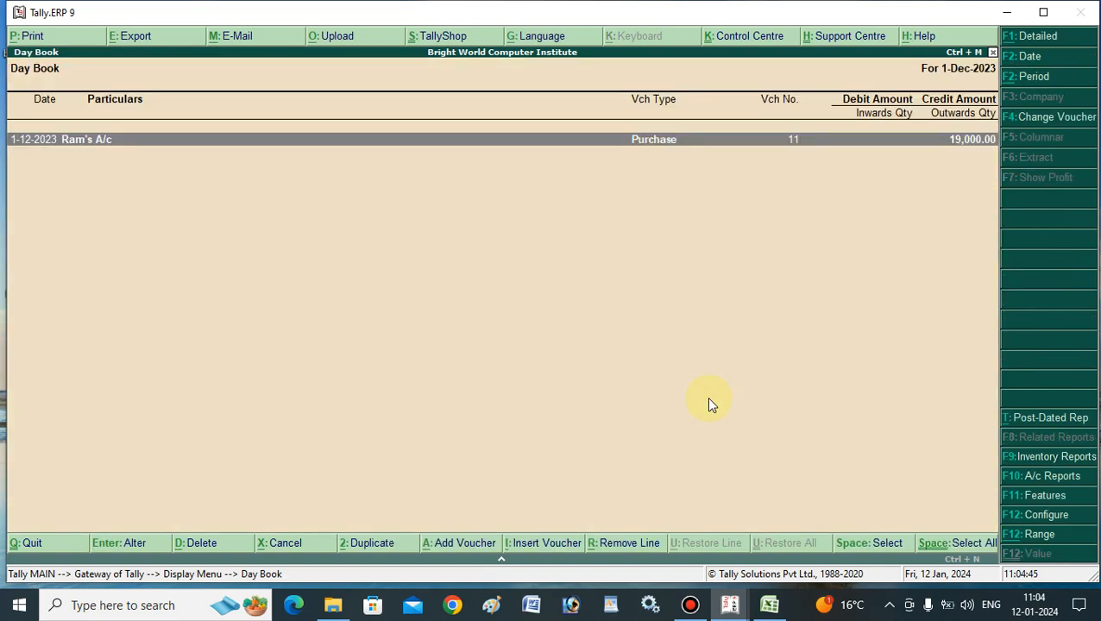
{"action": "key", "text": "Escape"}
{"action": "key", "text": "Escape"}
{"action": "key", "text": "Escape"}
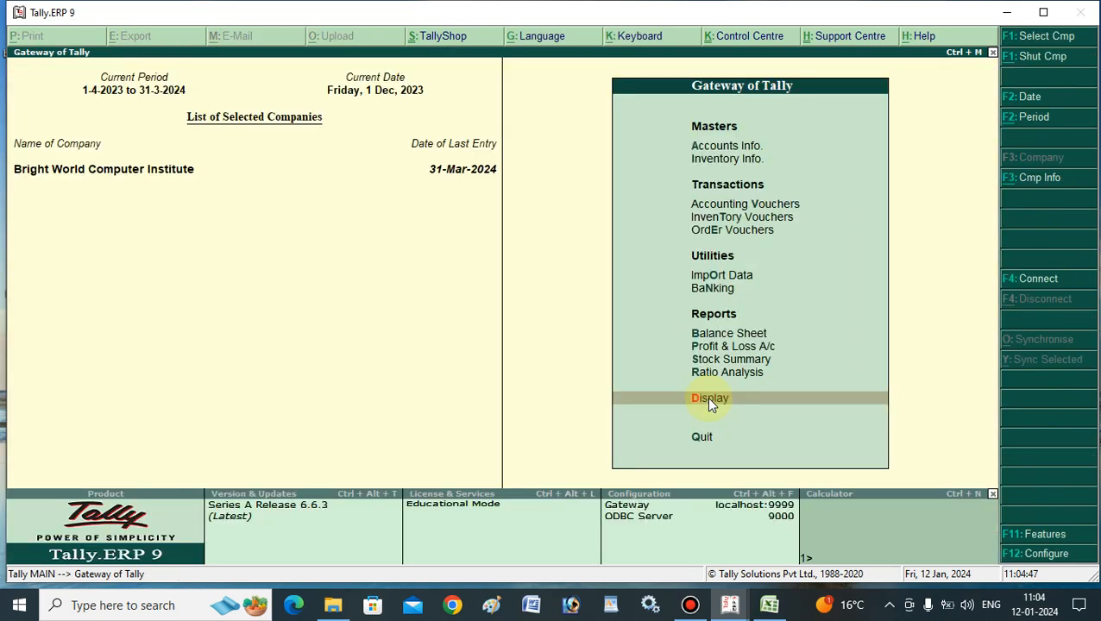
{"action": "key", "text": "Escape"}
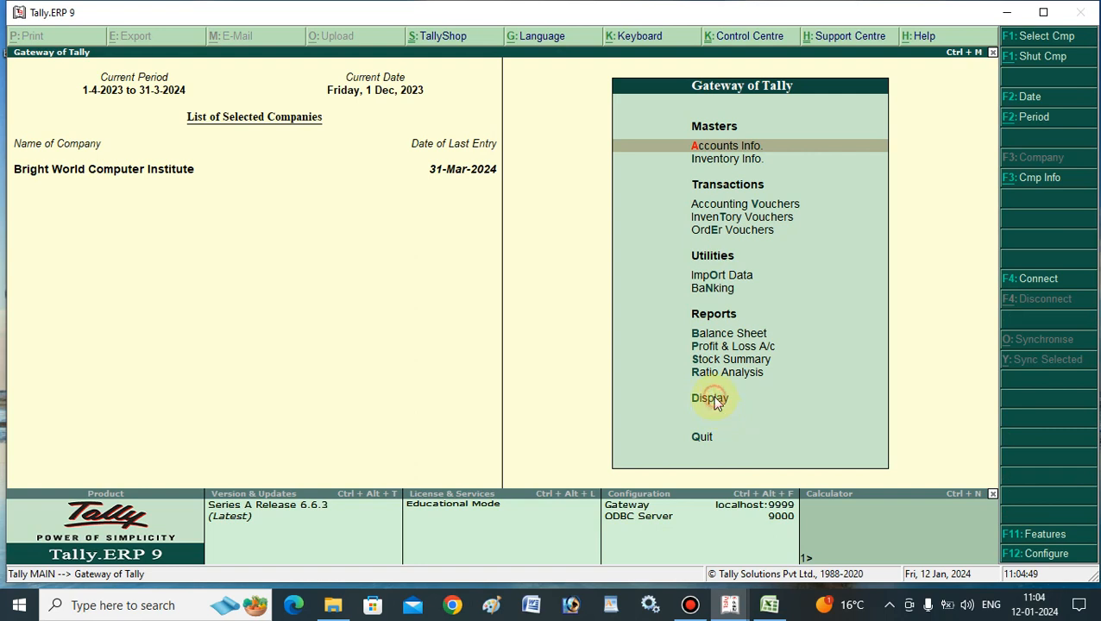
Open Sugar's monthly stock summary from Inventory Books and check its December inward value without freight allocation.
{"action": "left_click", "coordinate": [717, 399]}
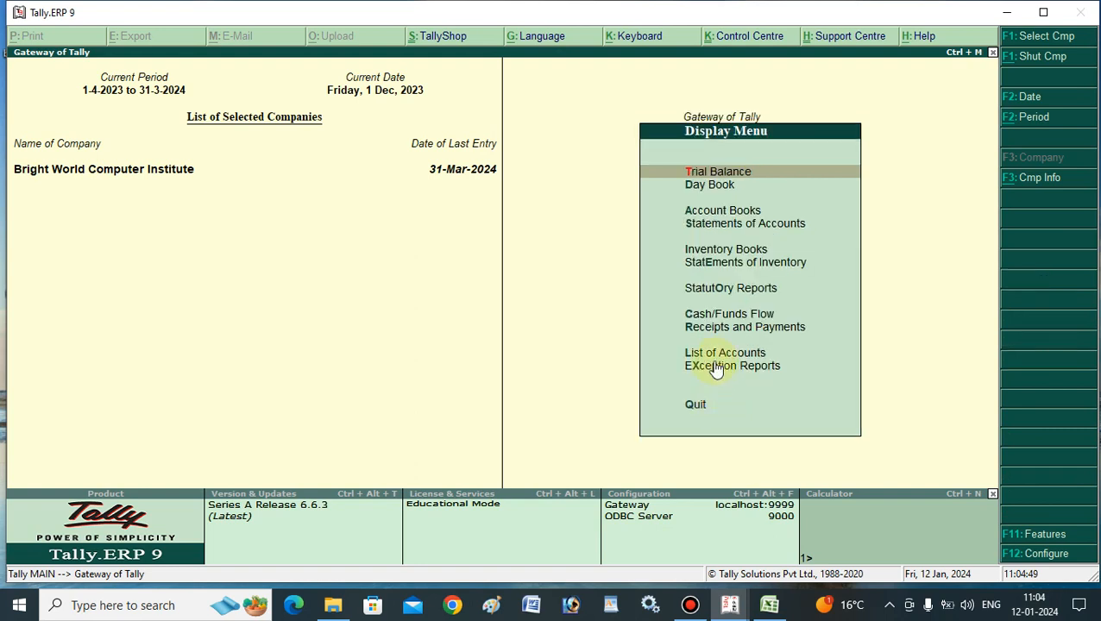
{"action": "left_click", "coordinate": [717, 248]}
{"action": "left_click", "coordinate": [713, 221]}
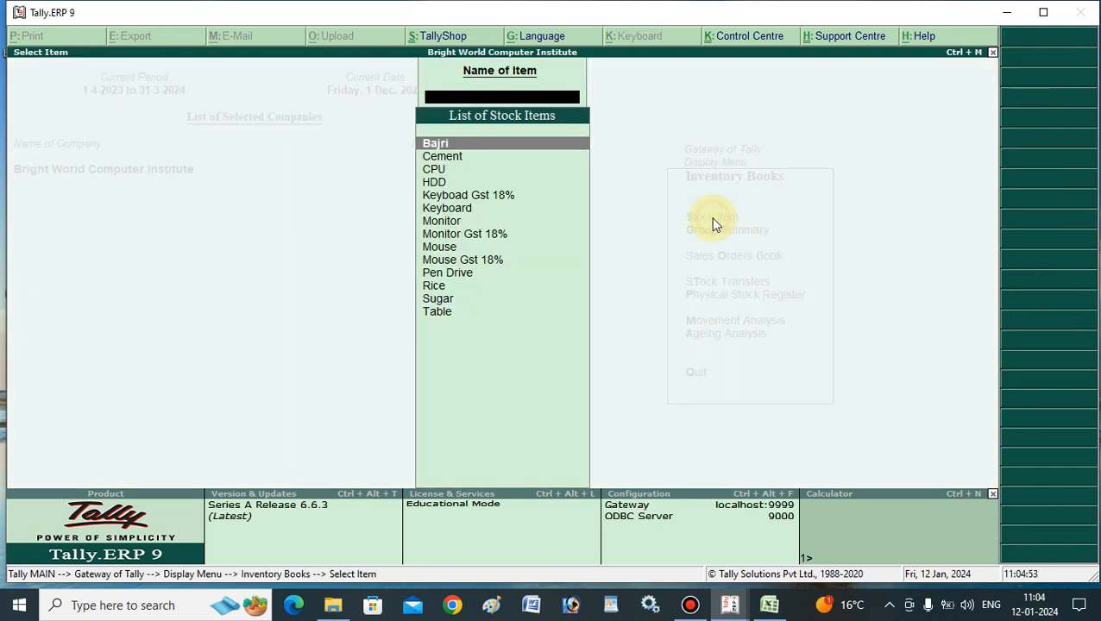
{"action": "left_click", "coordinate": [438, 299]}
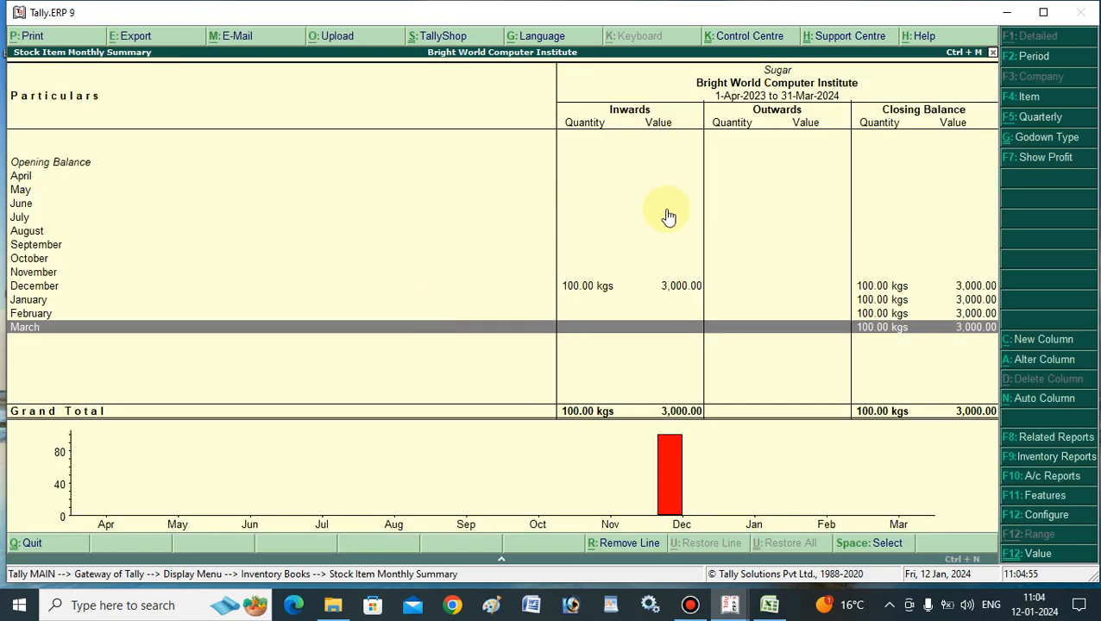
{"action": "left_click", "coordinate": [615, 289]}
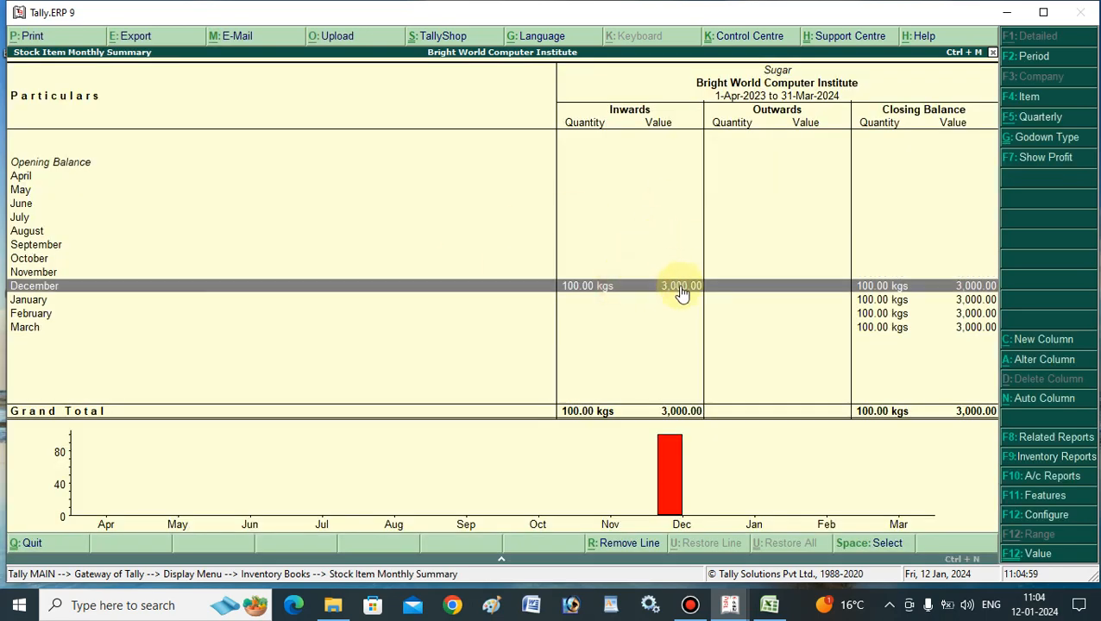
Check Rice's December inward value in its monthly stock summary and return to the Gateway of Tally.
{"action": "key", "text": "Escape"}
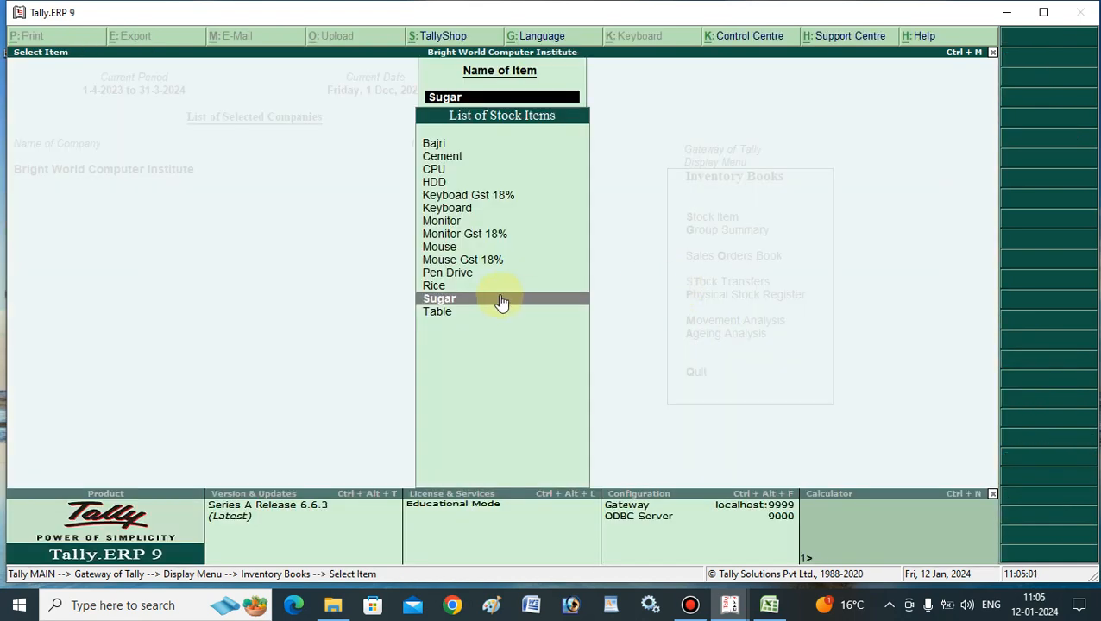
{"action": "key", "text": "Up"}
{"action": "key", "text": "Return"}
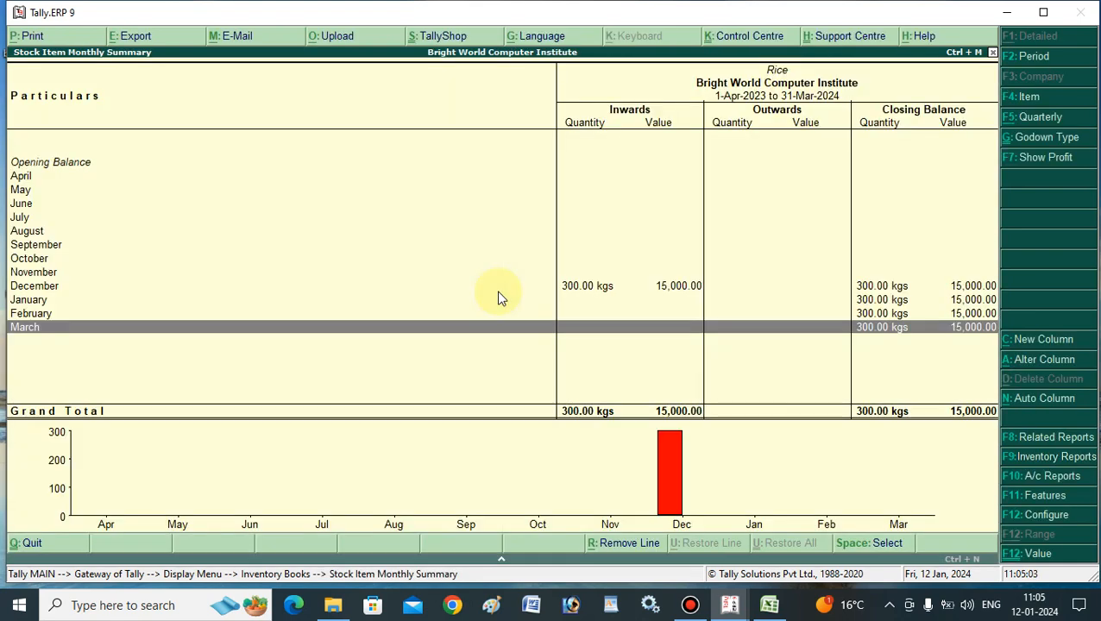
{"action": "left_click", "coordinate": [621, 290]}
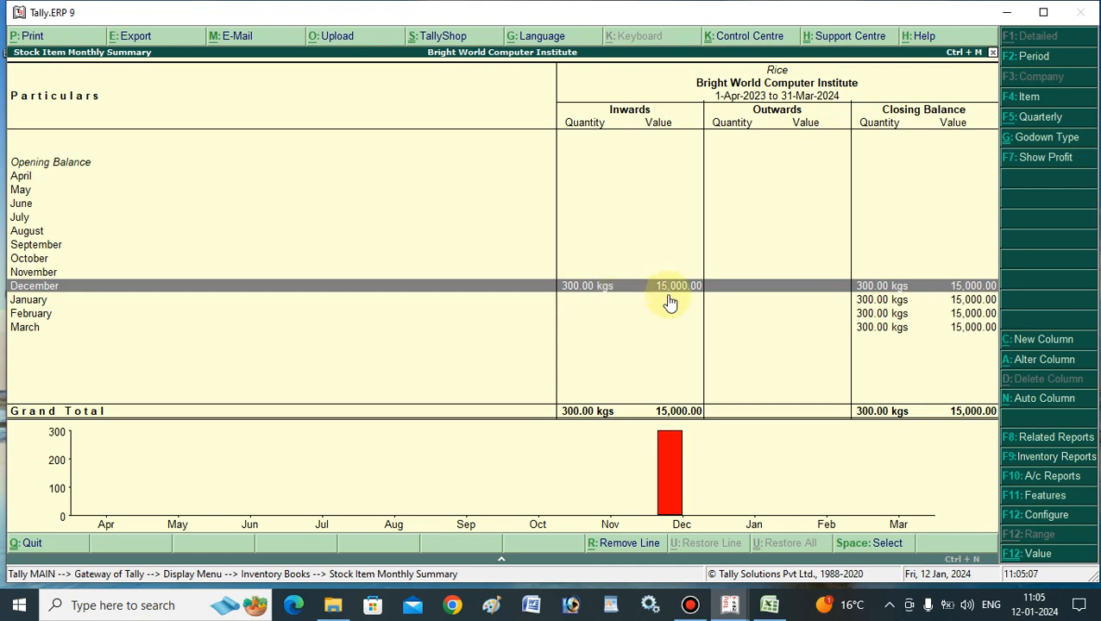
{"action": "key", "text": "Escape"}
{"action": "key", "text": "Escape"}
{"action": "key", "text": "Escape"}
{"action": "key", "text": "Escape"}
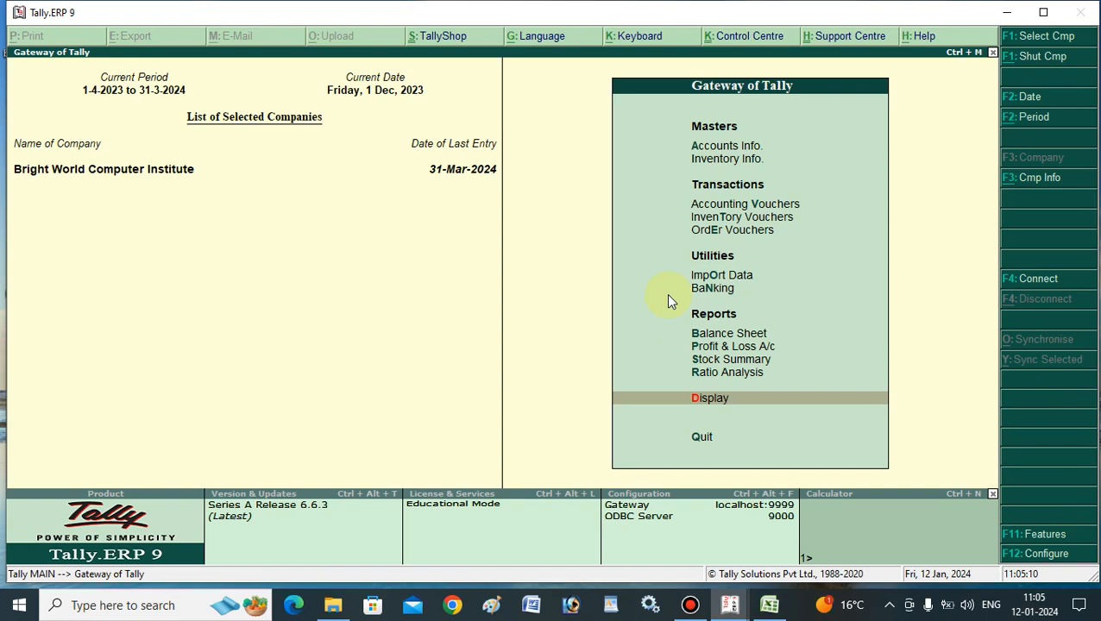
{"action": "left_click", "coordinate": [747, 146]}
{"action": "left_click", "coordinate": [731, 247]}
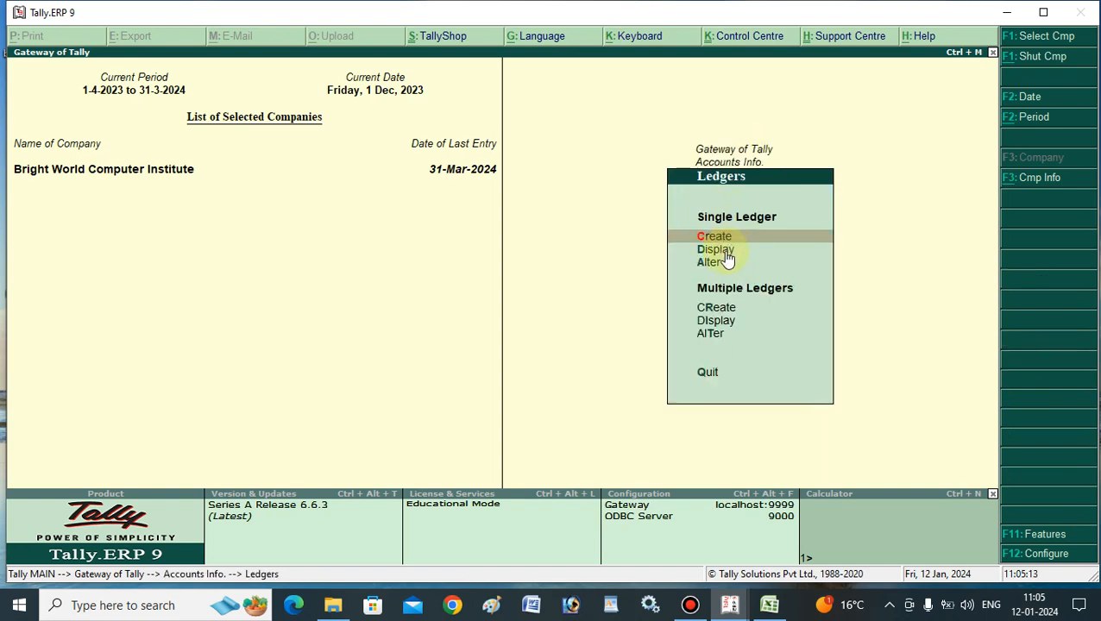
{"action": "left_click", "coordinate": [716, 265]}
{"action": "key", "text": "Escape"}
{"action": "key", "text": "Escape"}
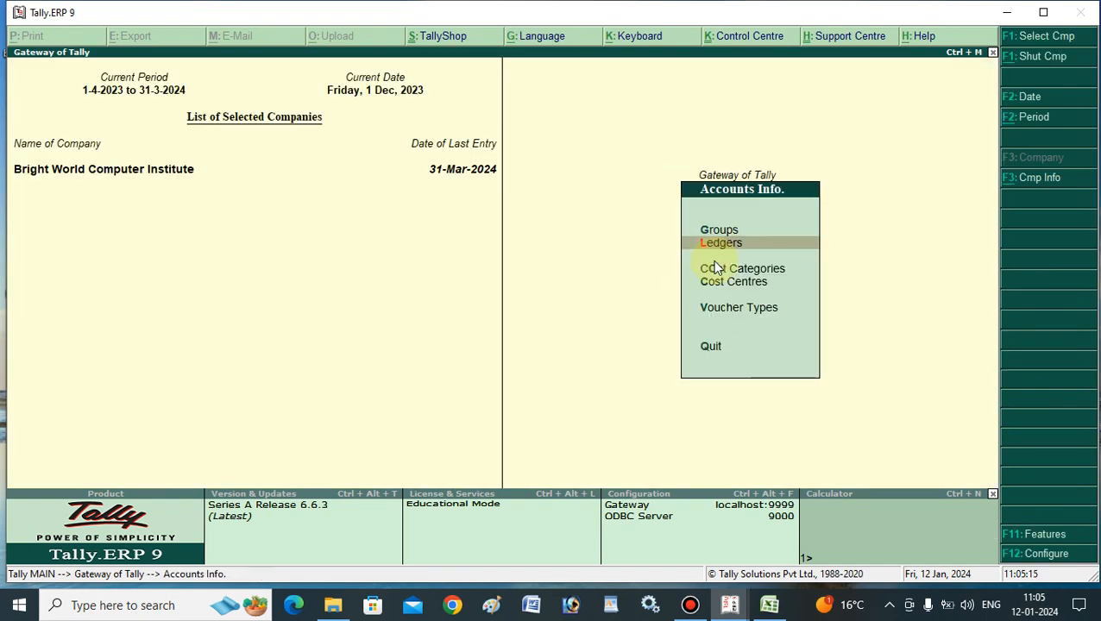
Set the Direct Expenses group's purchase invoice allocation method to Appropriate by Value, accept the alteration and return to the Gateway of Tally.
{"action": "left_click", "coordinate": [723, 231]}
{"action": "left_click", "coordinate": [712, 263]}
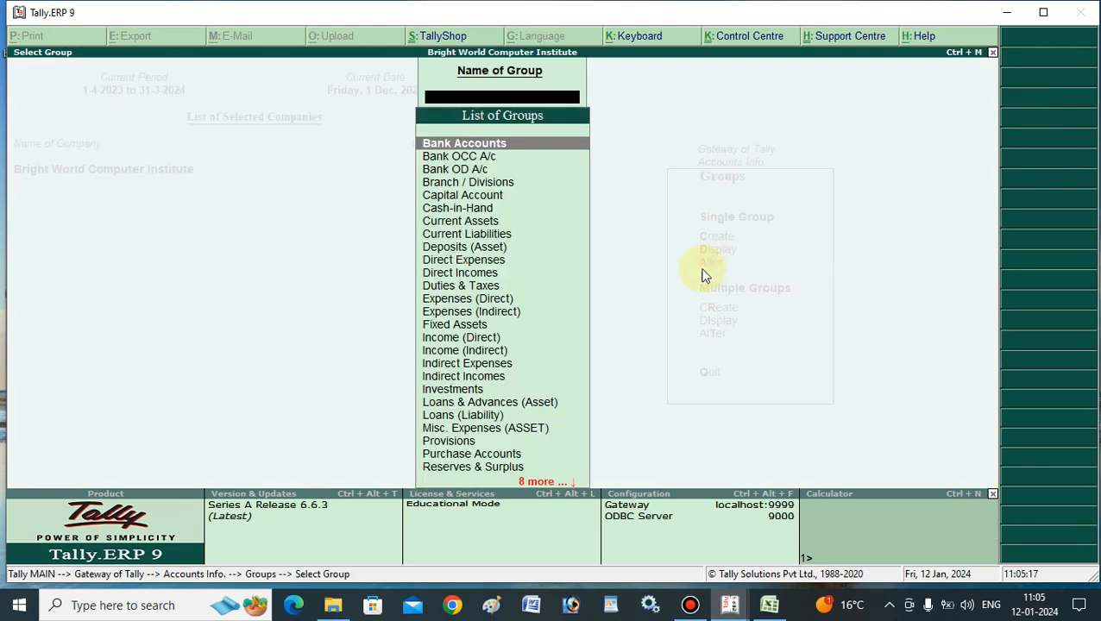
{"action": "left_click", "coordinate": [471, 260]}
{"action": "left_click", "coordinate": [471, 262]}
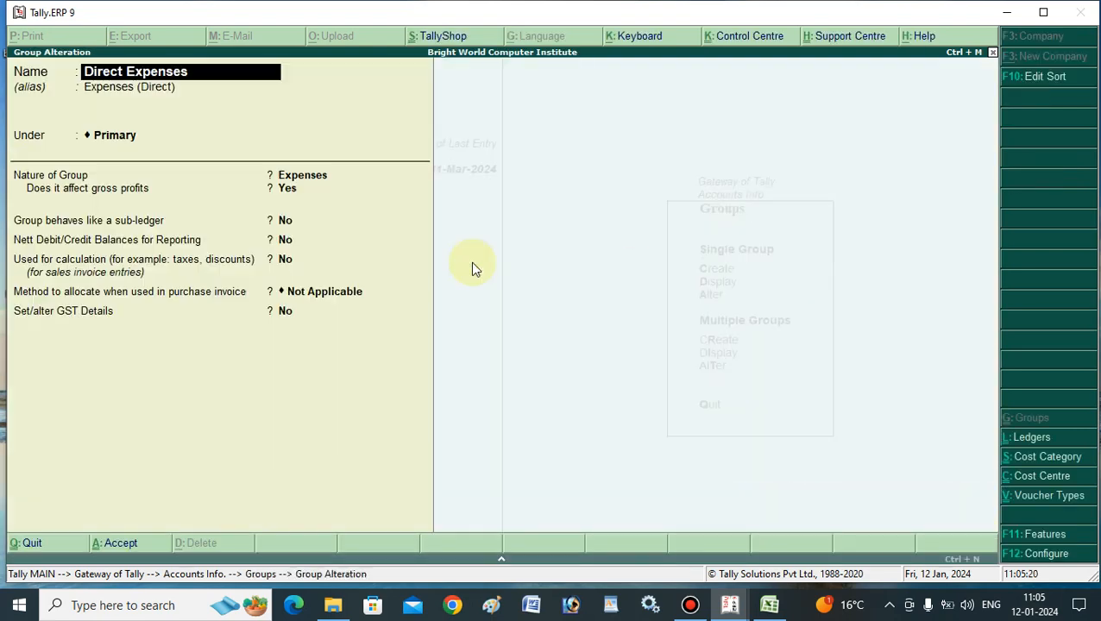
{"action": "left_click", "coordinate": [304, 294]}
{"action": "key", "text": "Down"}
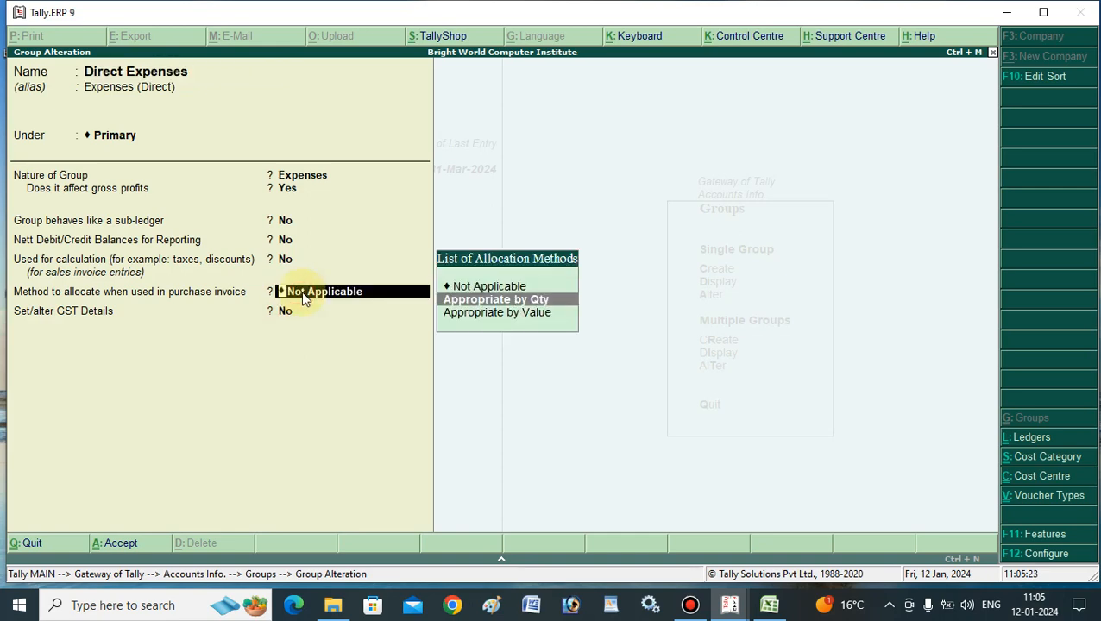
{"action": "key", "text": "Down"}
{"action": "key", "text": "Return"}
{"action": "left_click", "coordinate": [301, 291]}
{"action": "key", "text": "ctrl+a"}
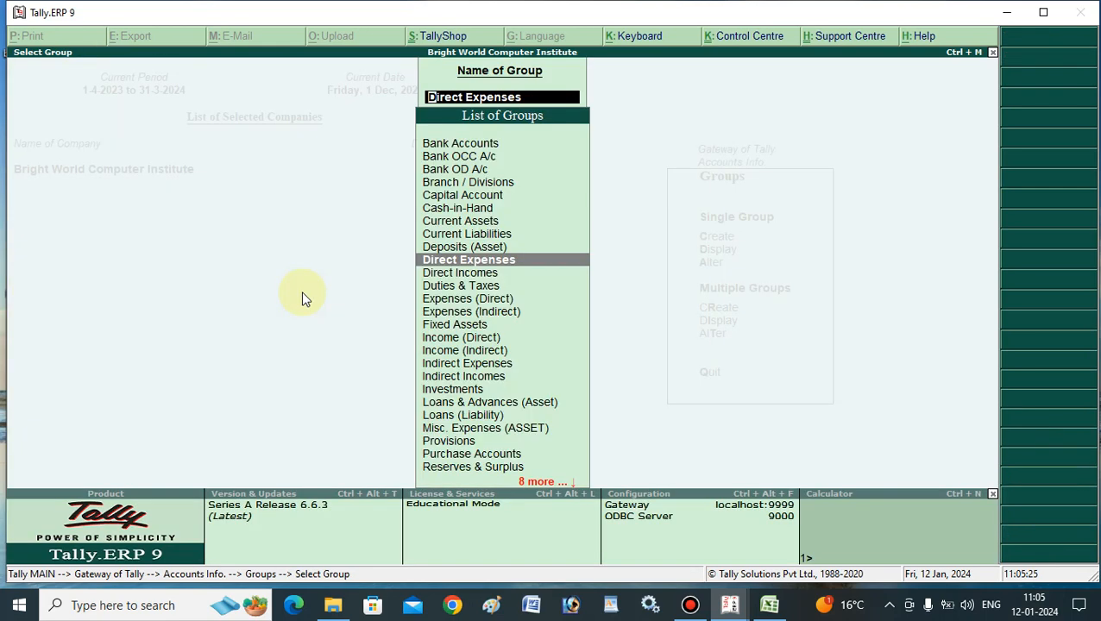
{"action": "key", "text": "Escape"}
{"action": "key", "text": "Escape"}
{"action": "key", "text": "Escape"}
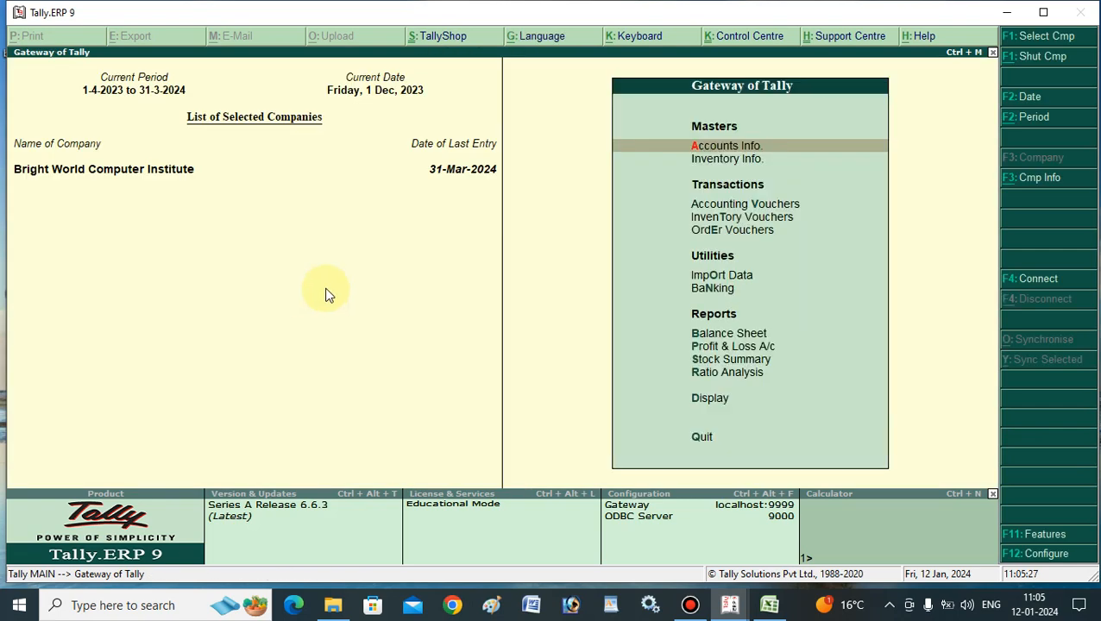
Open the 1-Dec-2023 purchase voucher from the Day Book to review its items and freight, then return to the Gateway of Tally.
{"action": "left_click", "coordinate": [703, 402]}
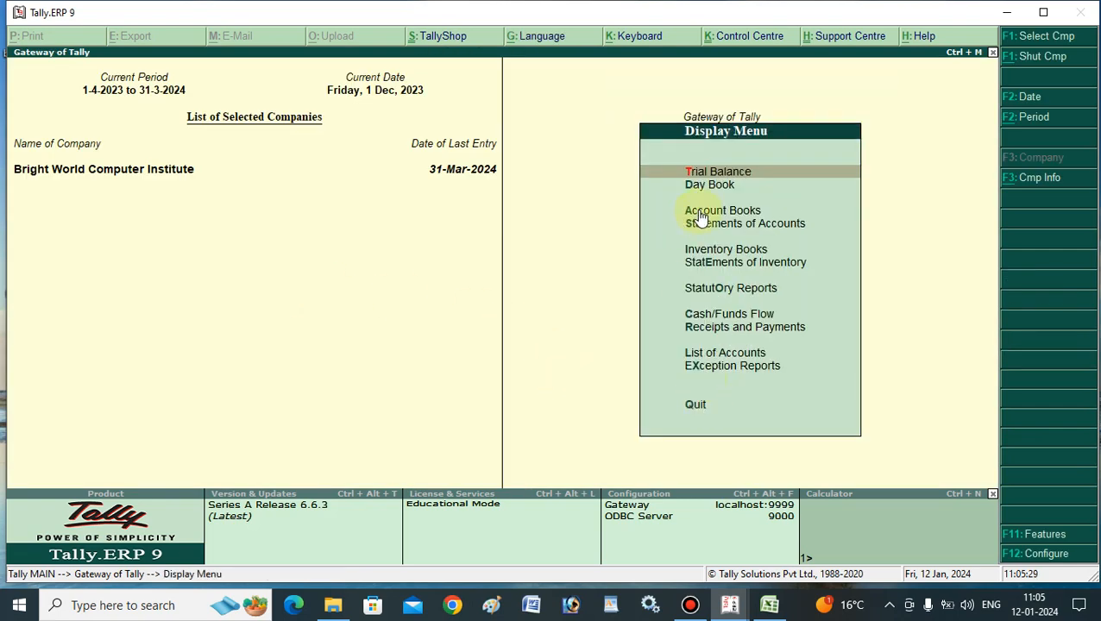
{"action": "left_click", "coordinate": [698, 190]}
{"action": "key", "text": "Return"}
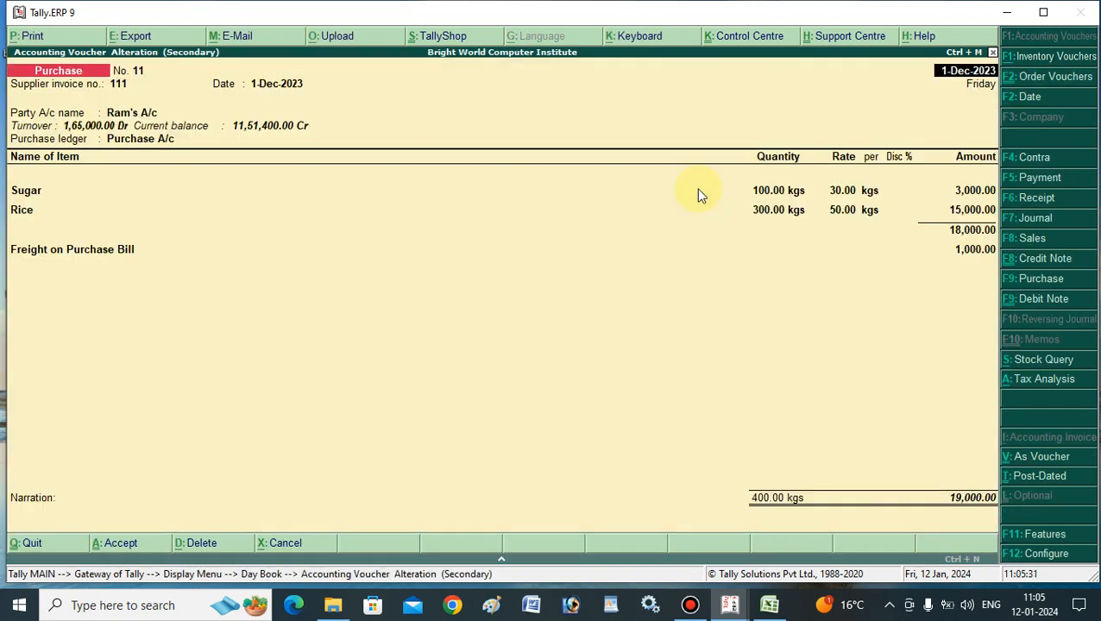
{"action": "left_click", "coordinate": [697, 188]}
{"action": "key", "text": "Escape"}
{"action": "key", "text": "Escape"}
{"action": "key", "text": "Escape"}
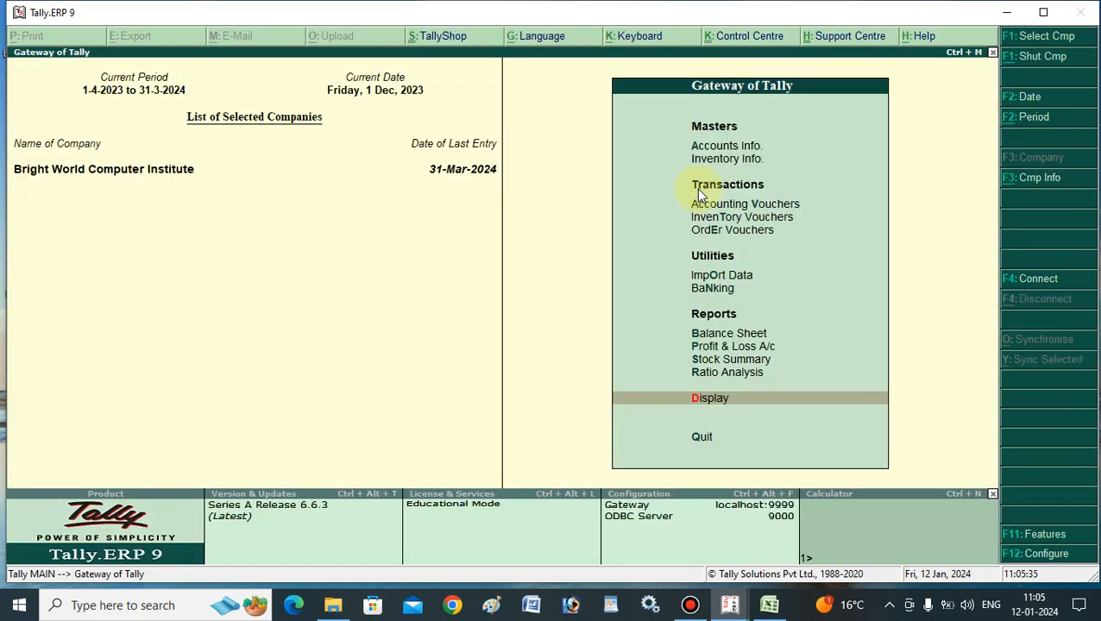
Open Sugar's monthly stock summary from Inventory Books and check its December inward value with freight allocated by value.
{"action": "left_click", "coordinate": [732, 404]}
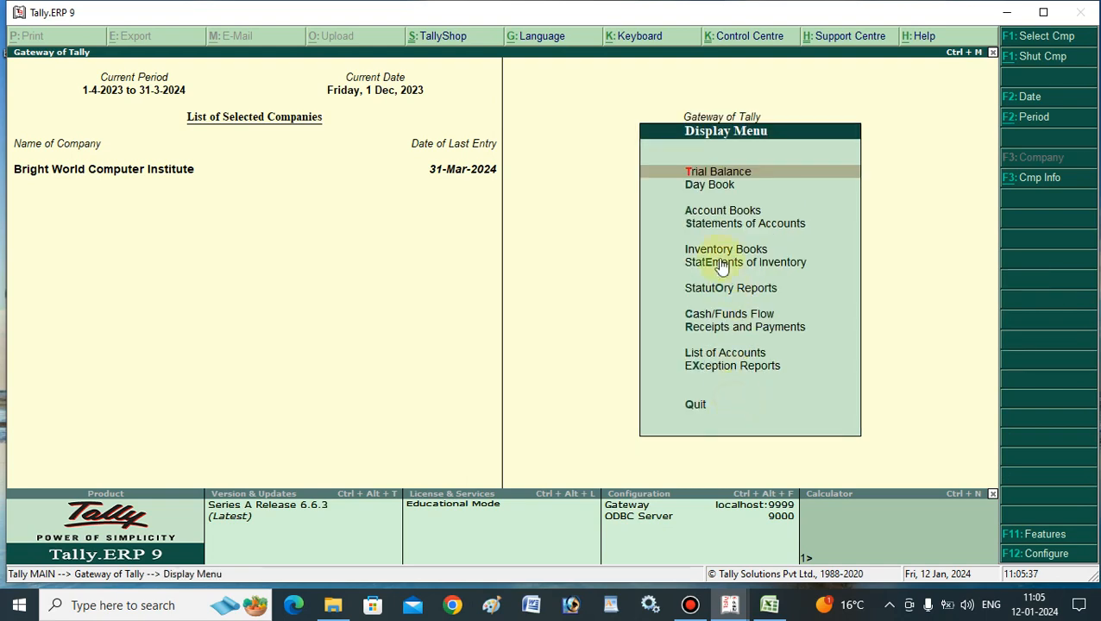
{"action": "left_click", "coordinate": [715, 249]}
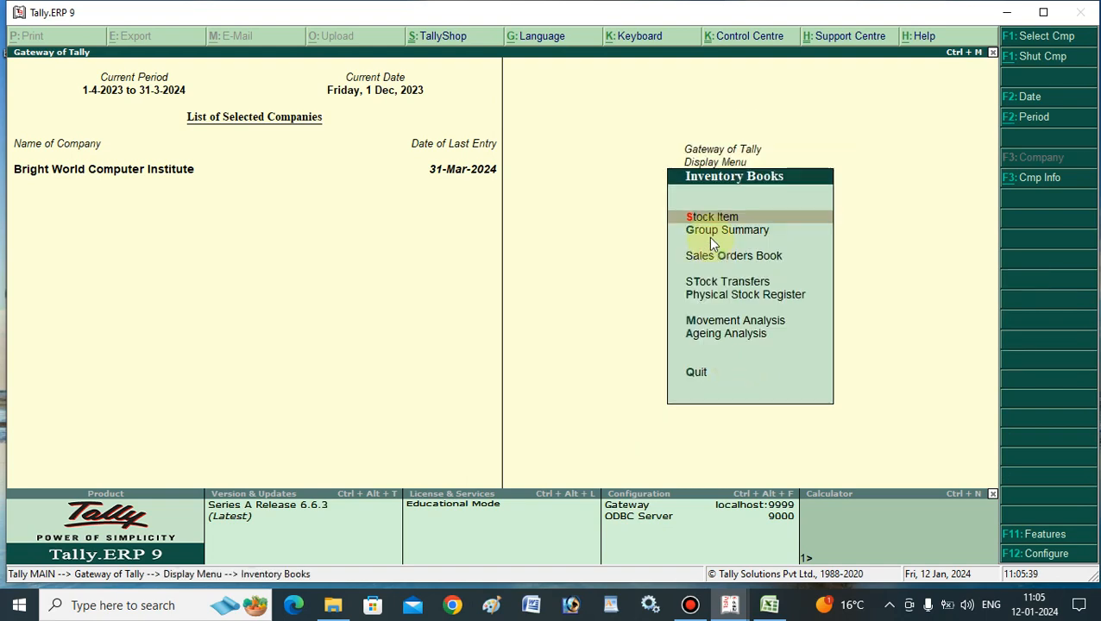
{"action": "left_click", "coordinate": [707, 216]}
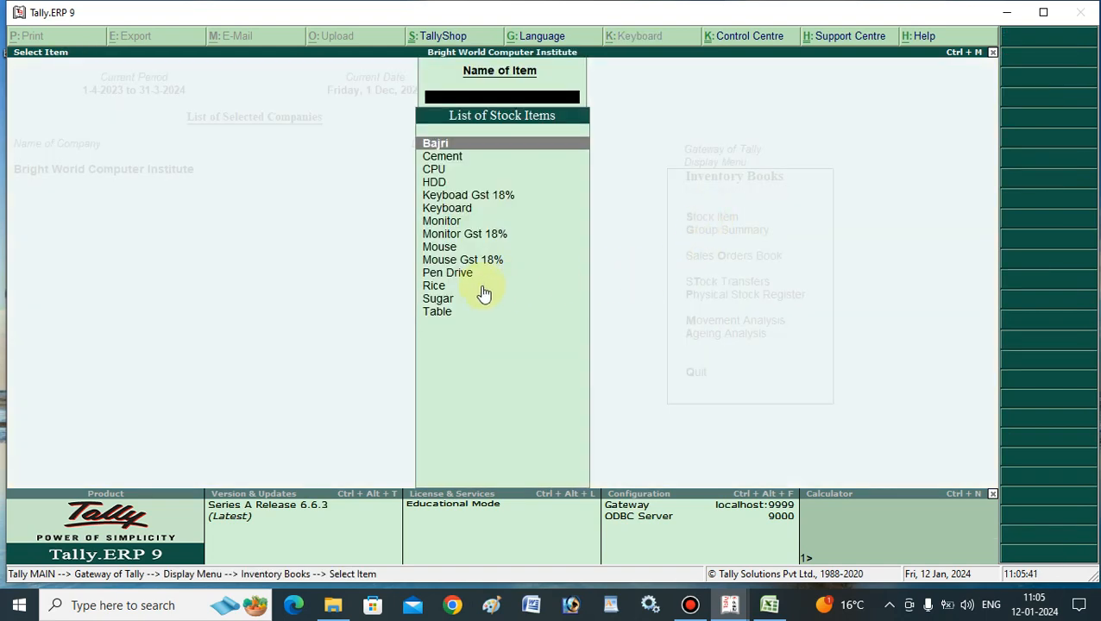
{"action": "left_click", "coordinate": [460, 299]}
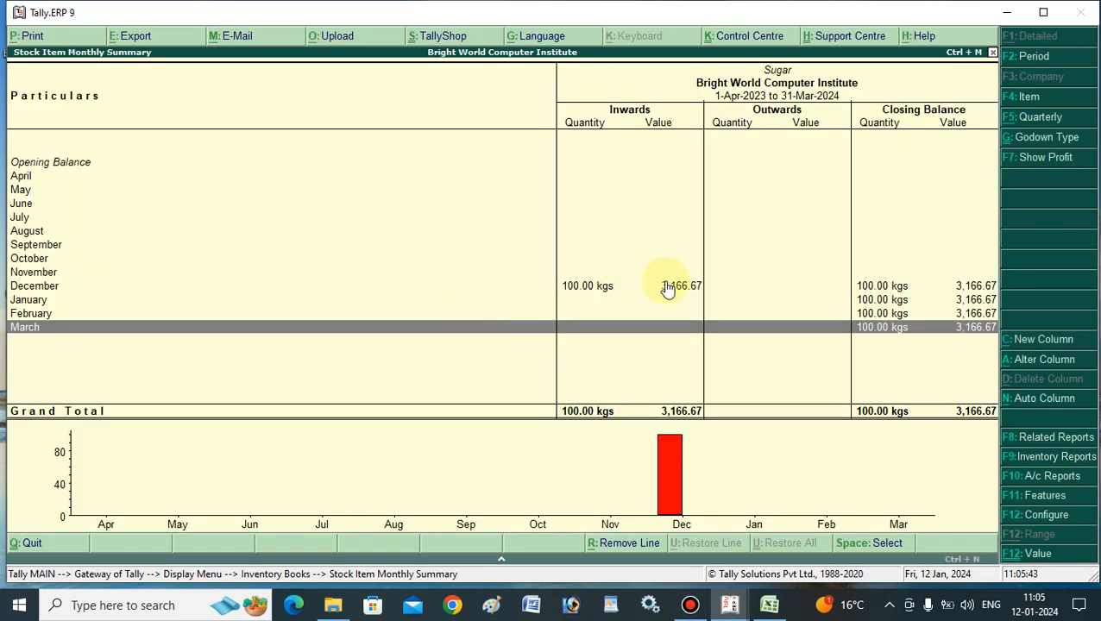
{"action": "left_click", "coordinate": [671, 290]}
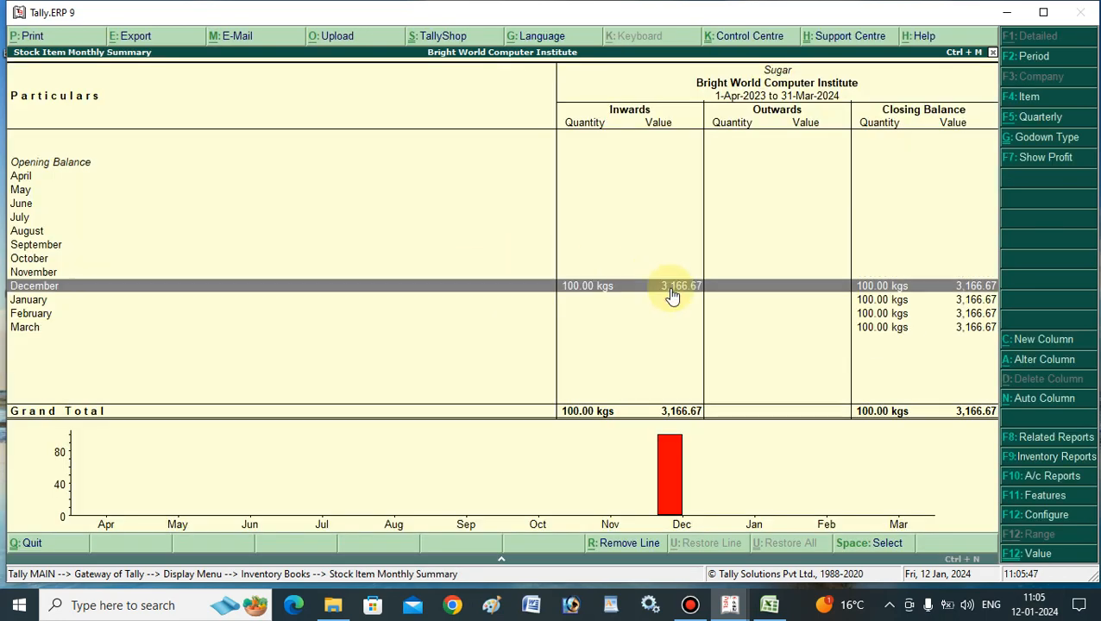
Switch to Rice's monthly stock summary and check its December inward value with freight allocated by value.
{"action": "key", "text": "Escape"}
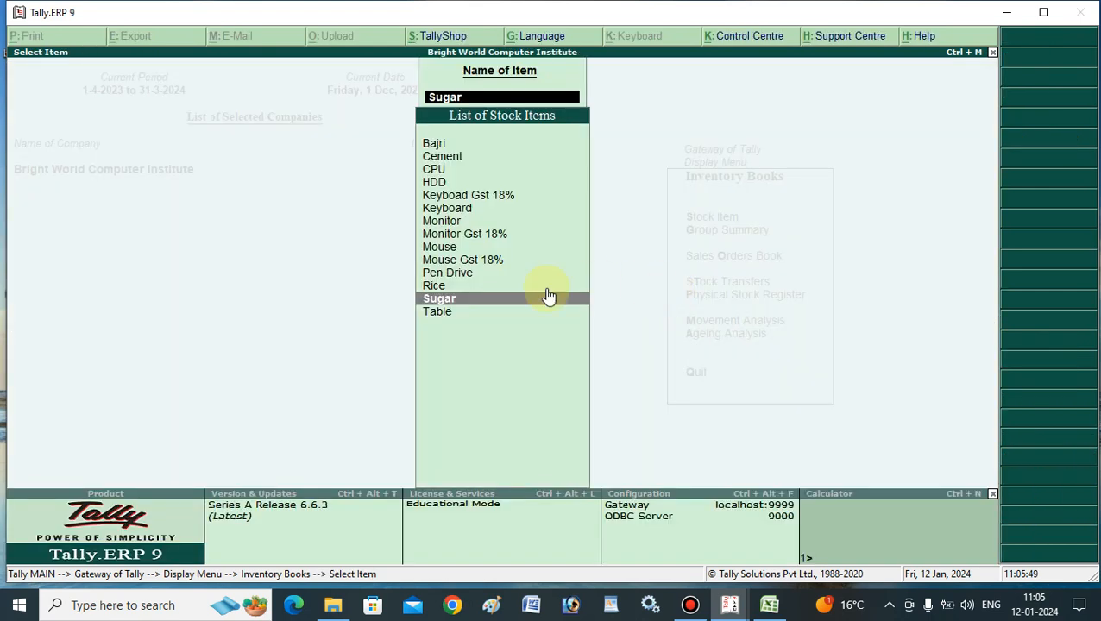
{"action": "left_click", "coordinate": [450, 287]}
{"action": "key", "text": "Return"}
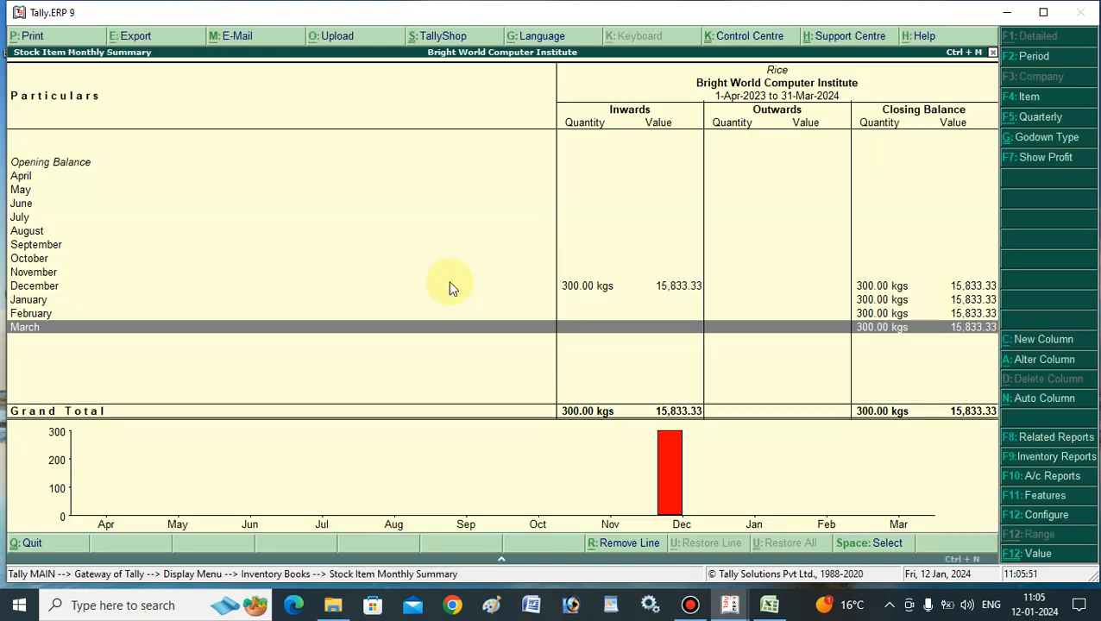
{"action": "left_click", "coordinate": [592, 293]}
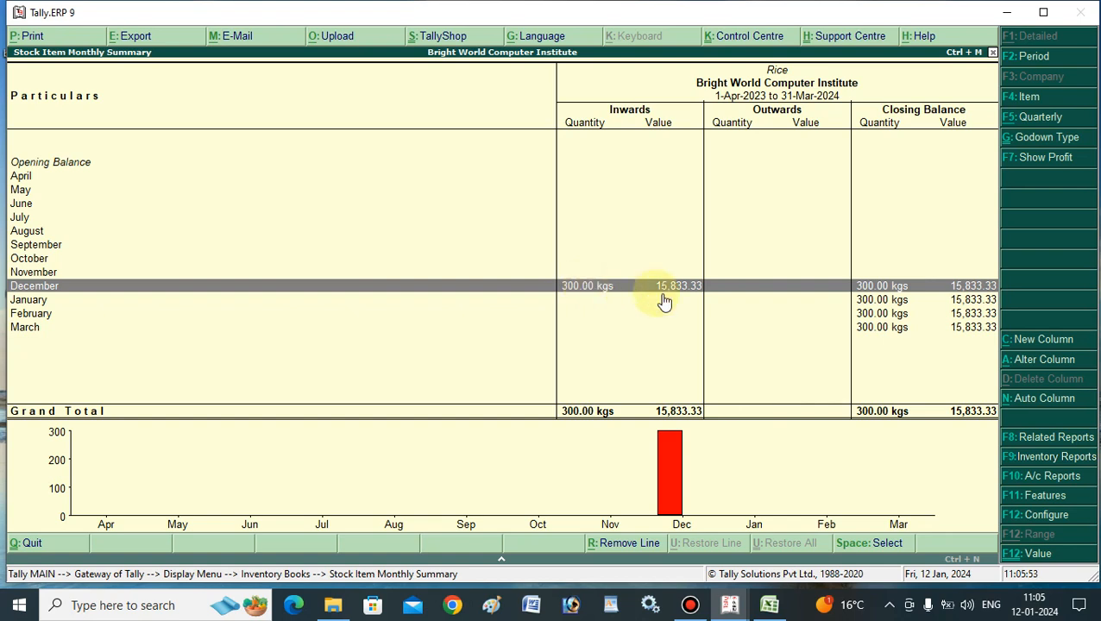